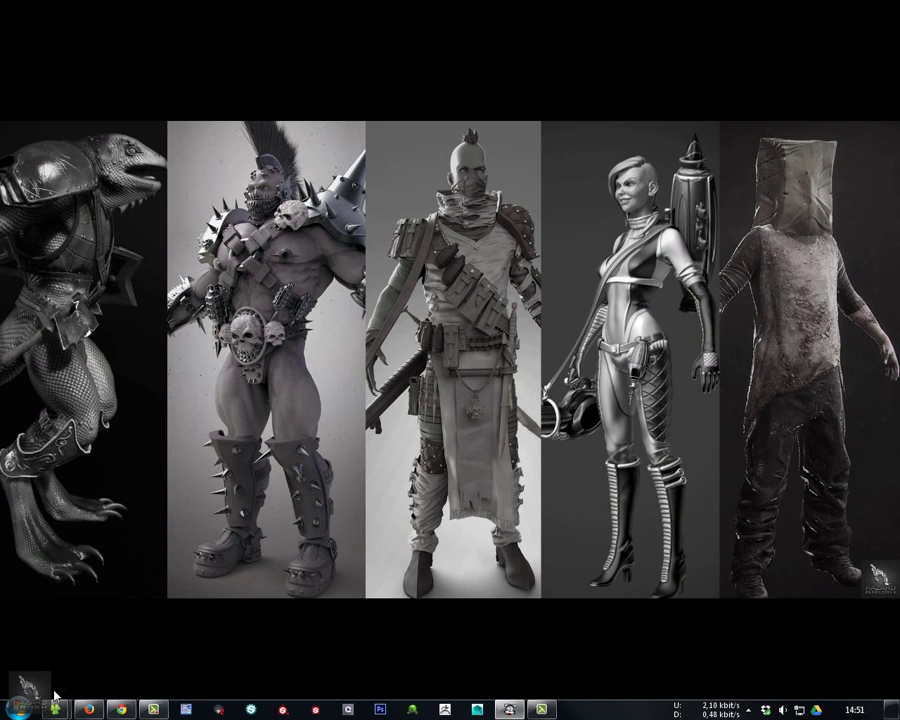
# Step: Extract the Calipers Master 1.2 R2 archive into a folder of the same name
pyautogui.moveTo(57, 708)
pyautogui.click(230, 619)
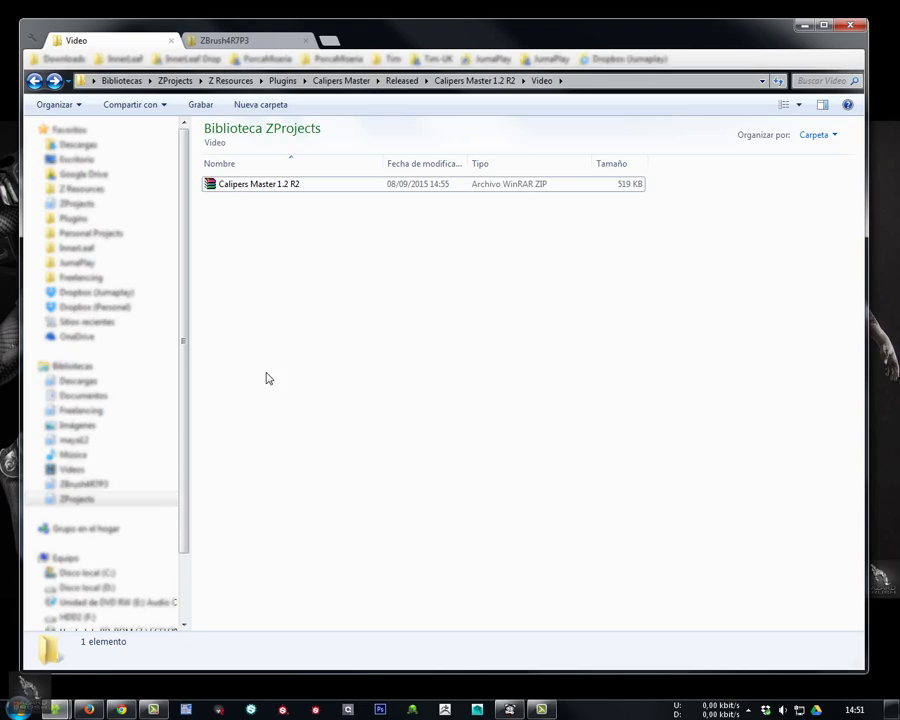
pyautogui.rightClick(275, 190)
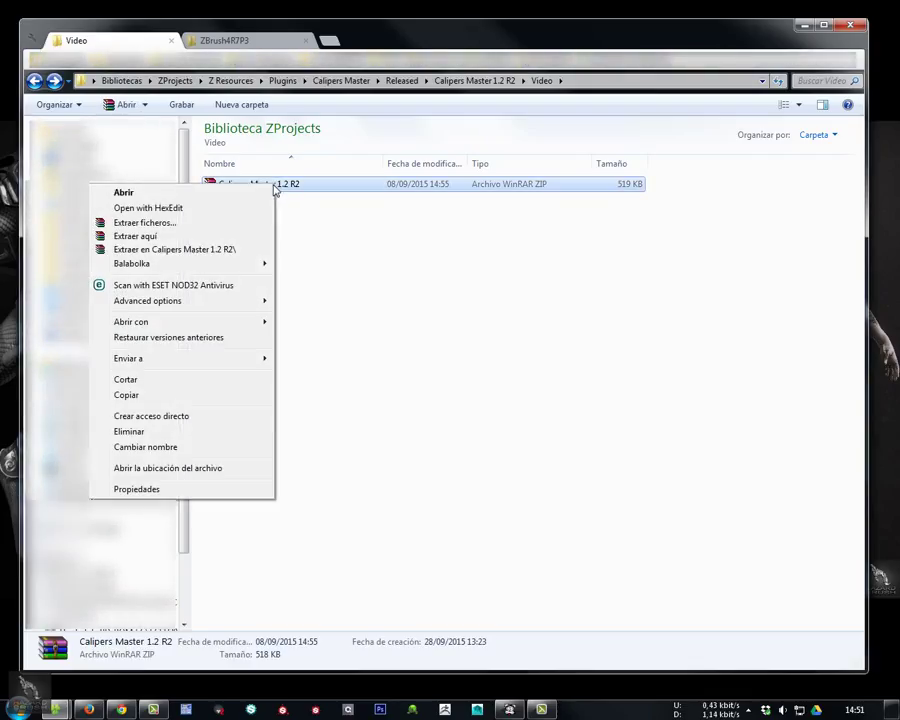
pyautogui.click(180, 249)
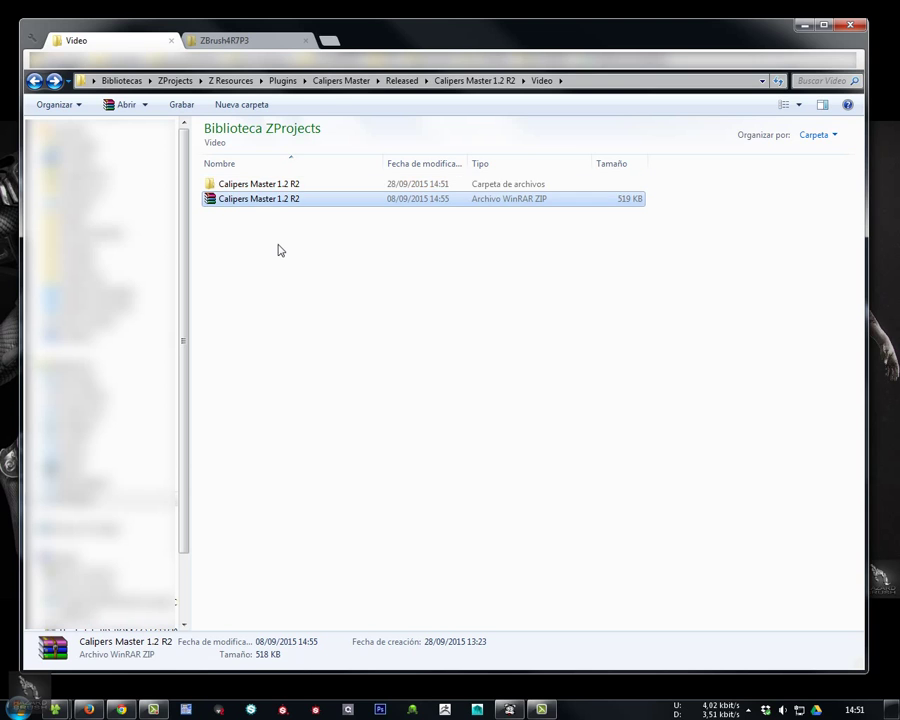
# Step: Copy the CalipersMasterData folder and the CalipersMaster_v1.2.R2 plugin file from the extracted Calipers Master 1.2 R2 folder
pyautogui.doubleClick(265, 186)
pyautogui.click(272, 190)
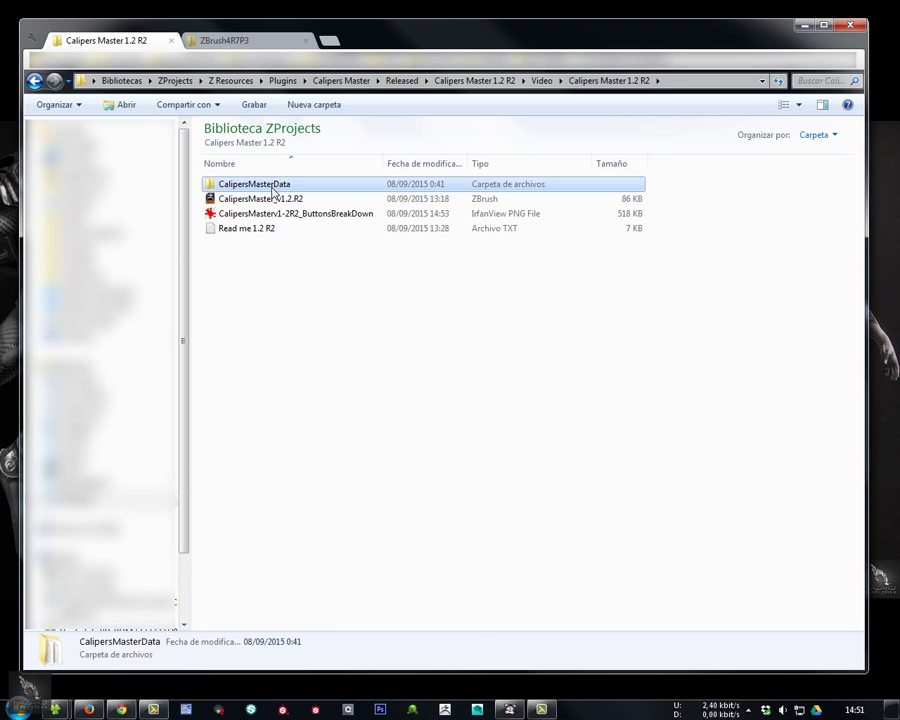
pyautogui.keyDown('ctrl'); pyautogui.click(307, 199); pyautogui.keyUp('ctrl')
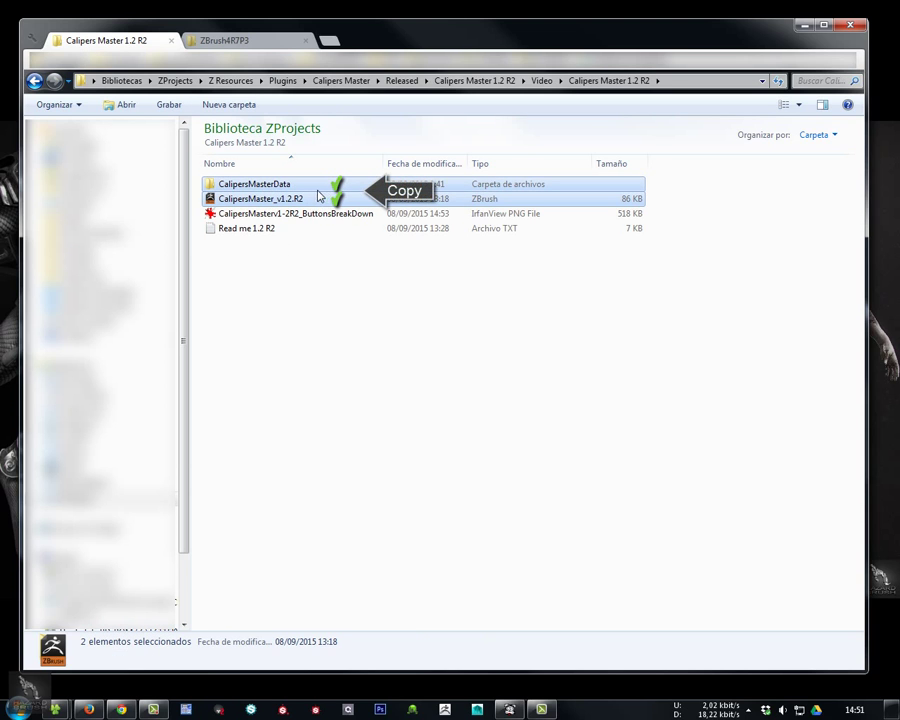
pyautogui.rightClick(313, 189)
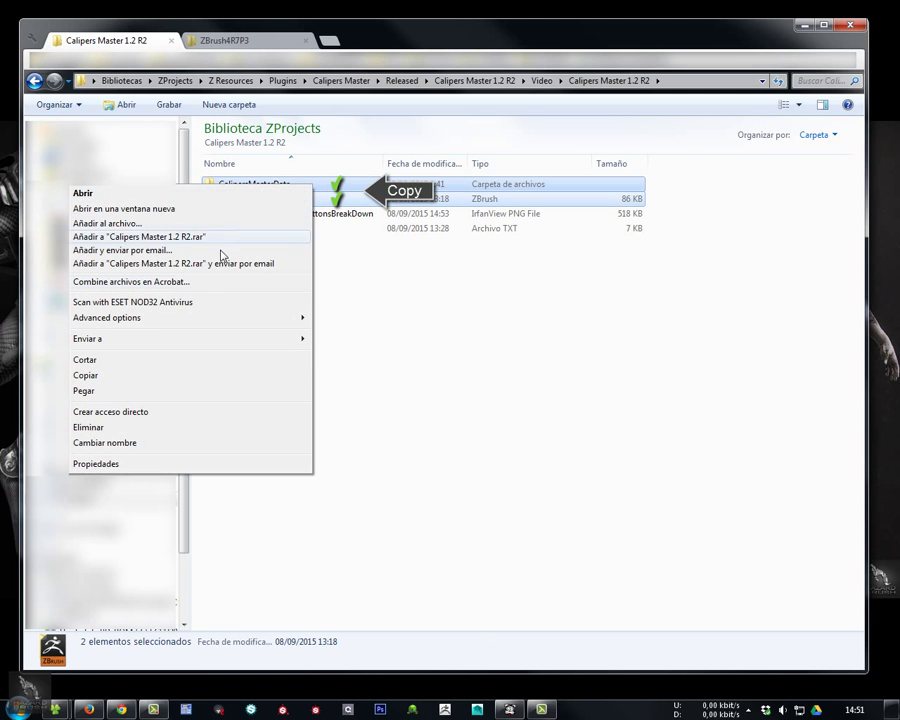
pyautogui.click(155, 377)
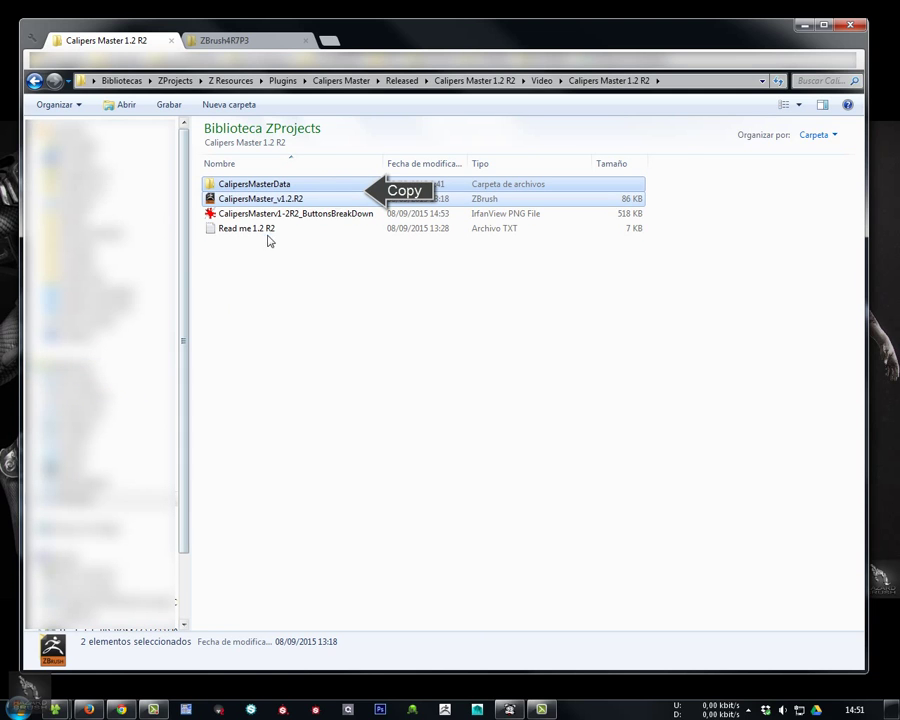
# Step: Open the ZPlugs64 folder inside ZStartup of the ZBrush4R7P3 installation
pyautogui.click(260, 42)
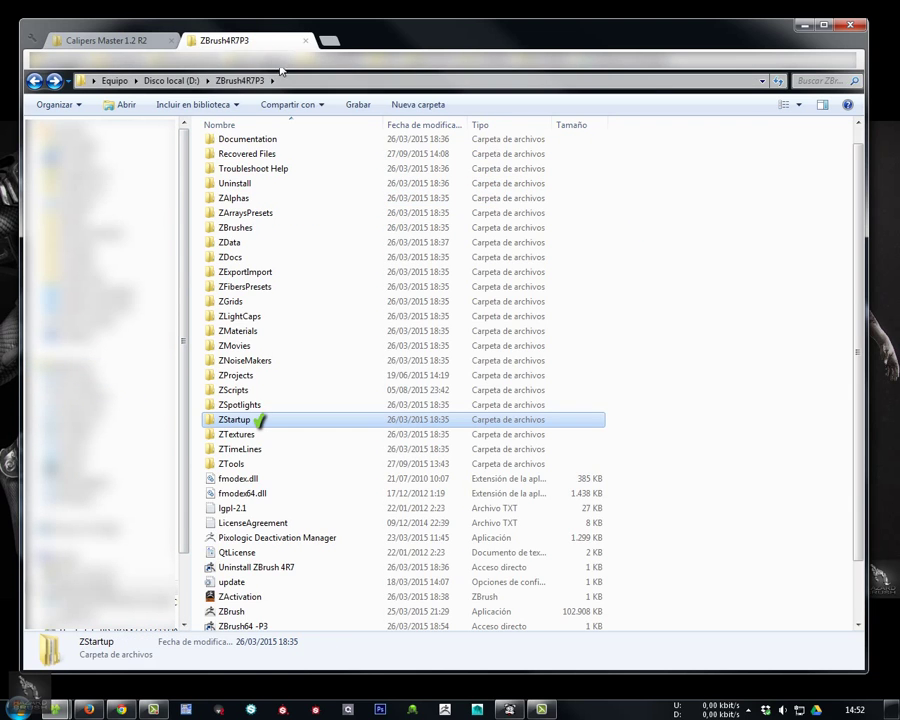
pyautogui.doubleClick(279, 425)
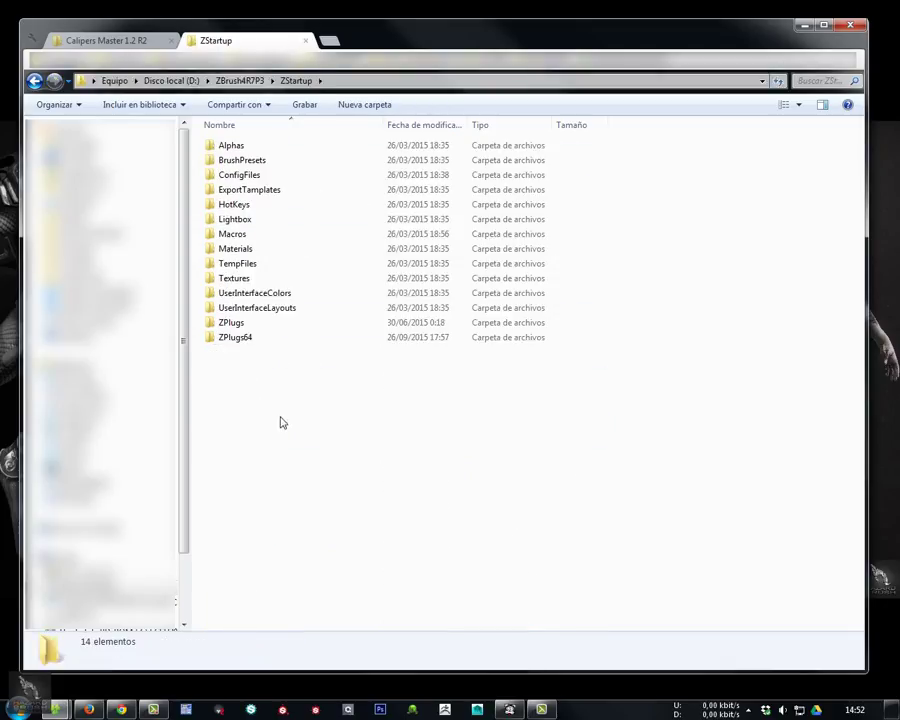
pyautogui.doubleClick(249, 340)
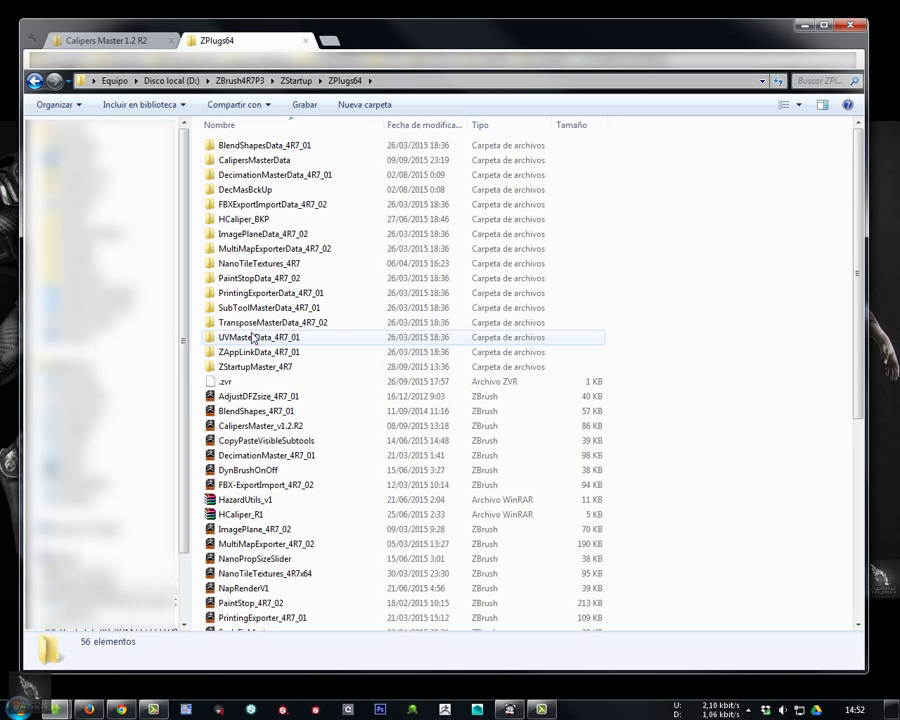
# Step: Permanently delete the previous CalipersMaster_v1.2.R2 plugin file from the ZPlugs64 folder
pyautogui.click(248, 162)
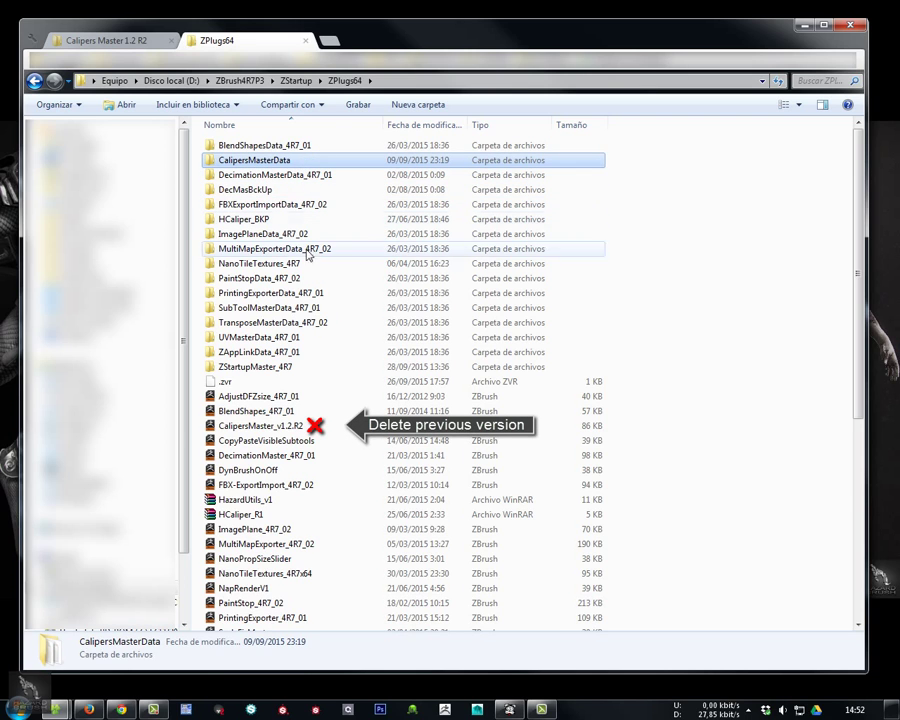
pyautogui.click(255, 428)
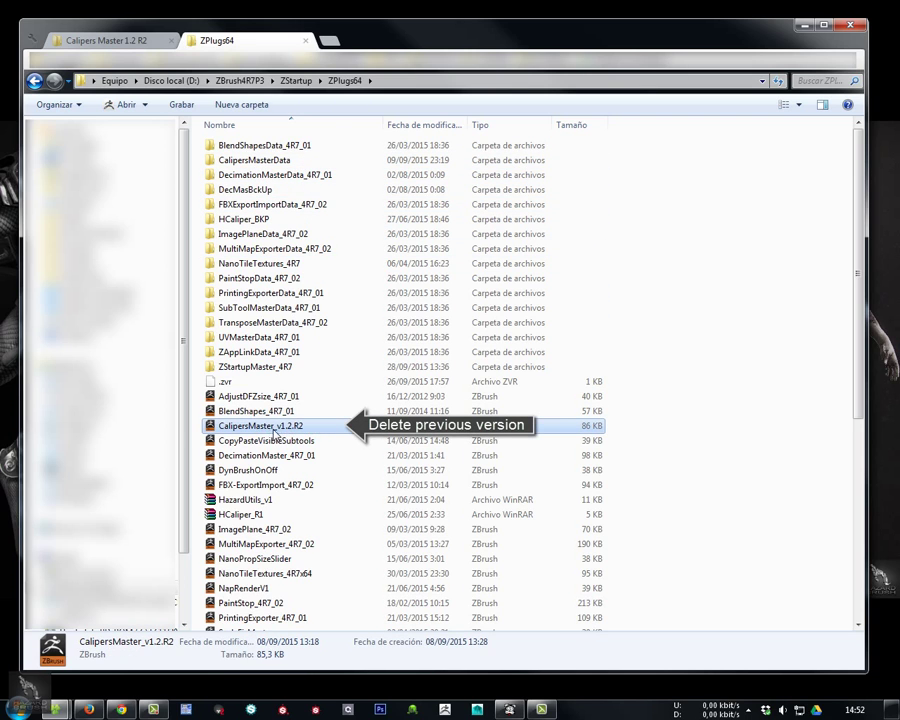
pyautogui.hotkey('shift', 'Delete')
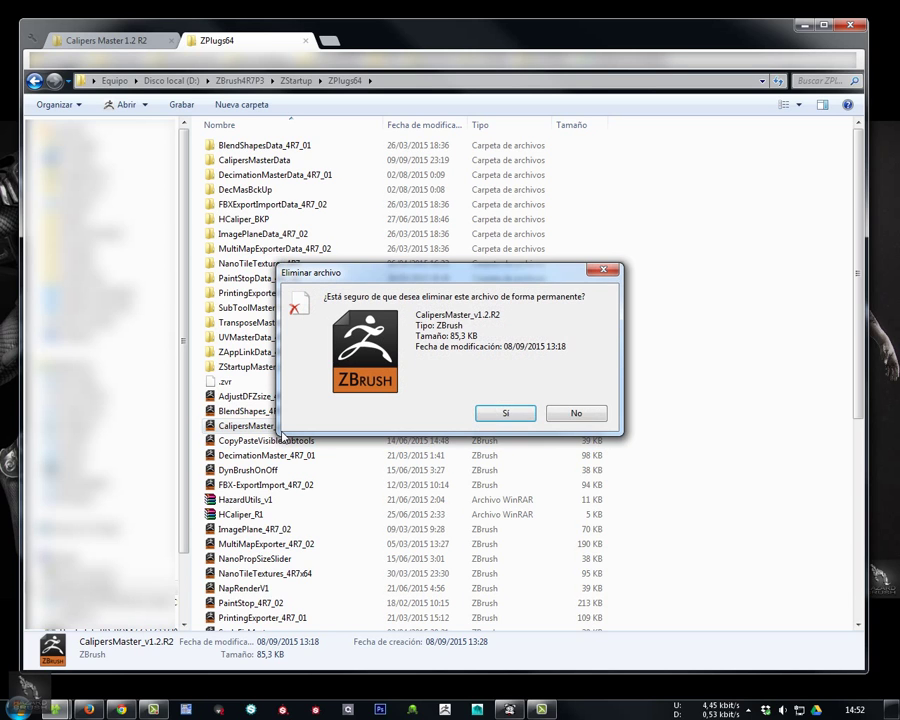
pyautogui.click(494, 415)
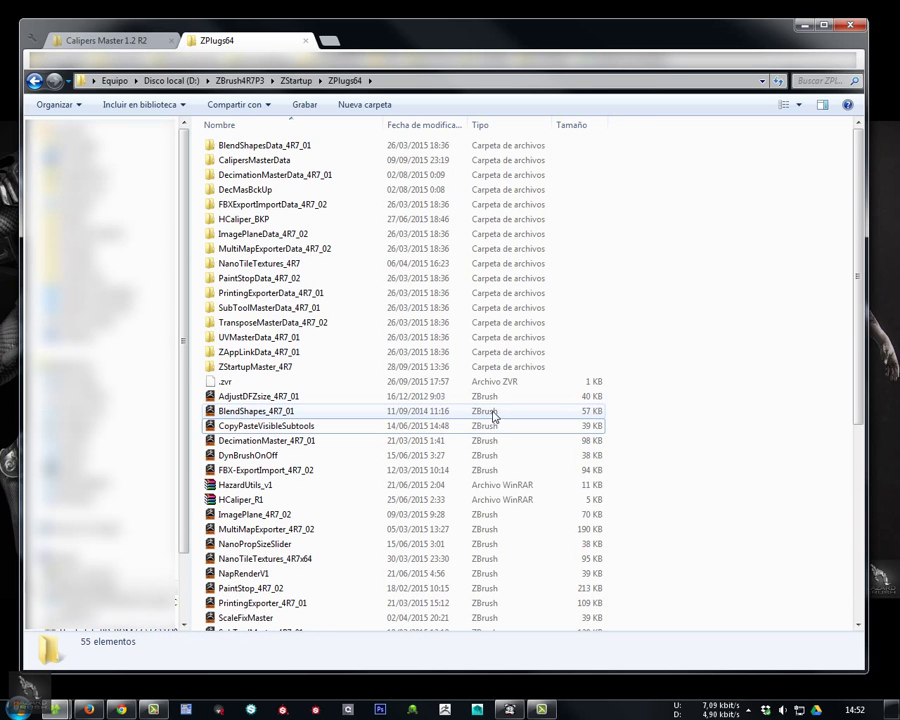
# Step: Paste the copied plugin items into ZPlugs64, merging the CalipersMasterData folder and replacing all conflicting files
pyautogui.rightClick(688, 374)
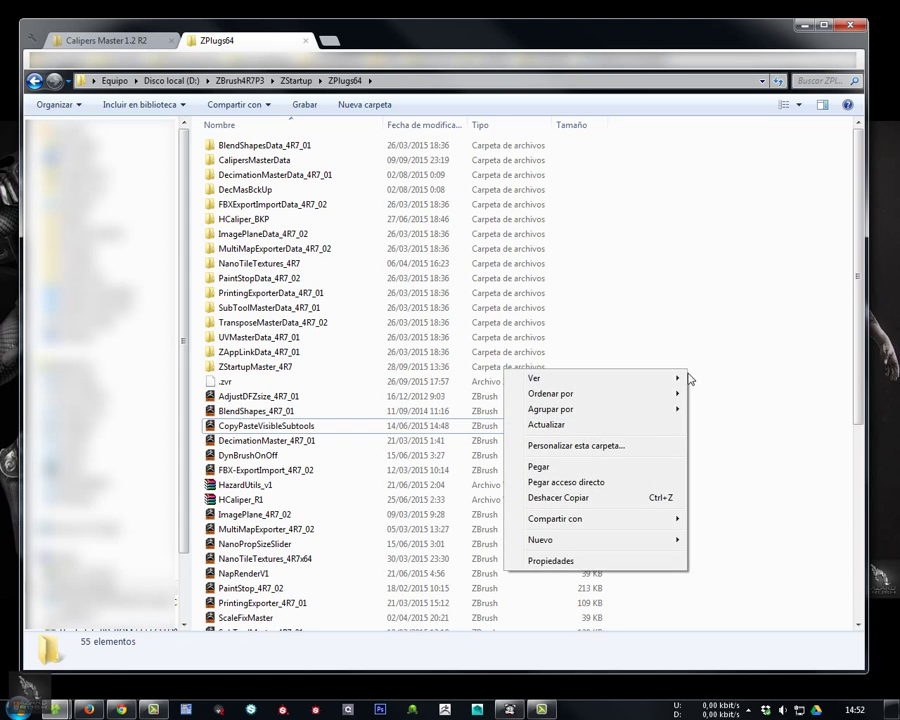
pyautogui.click(627, 466)
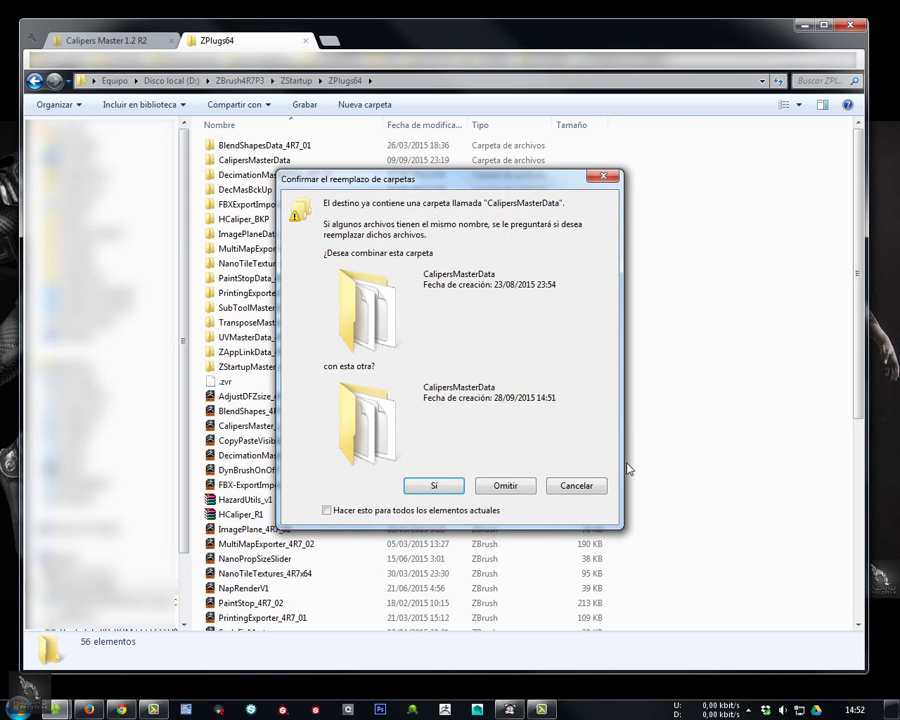
pyautogui.click(438, 485)
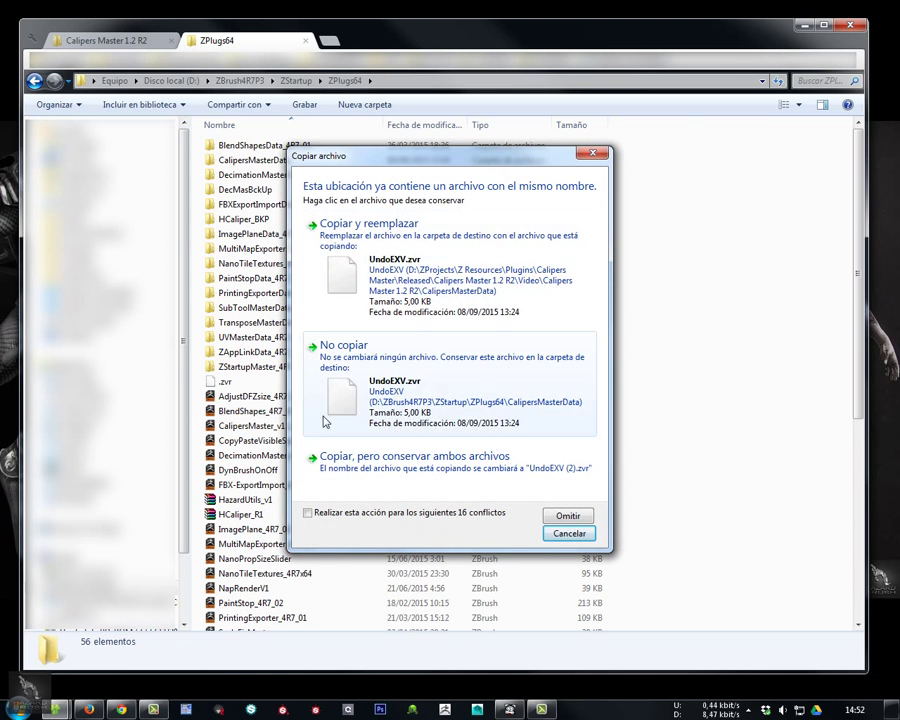
pyautogui.click(308, 512)
pyautogui.click(407, 292)
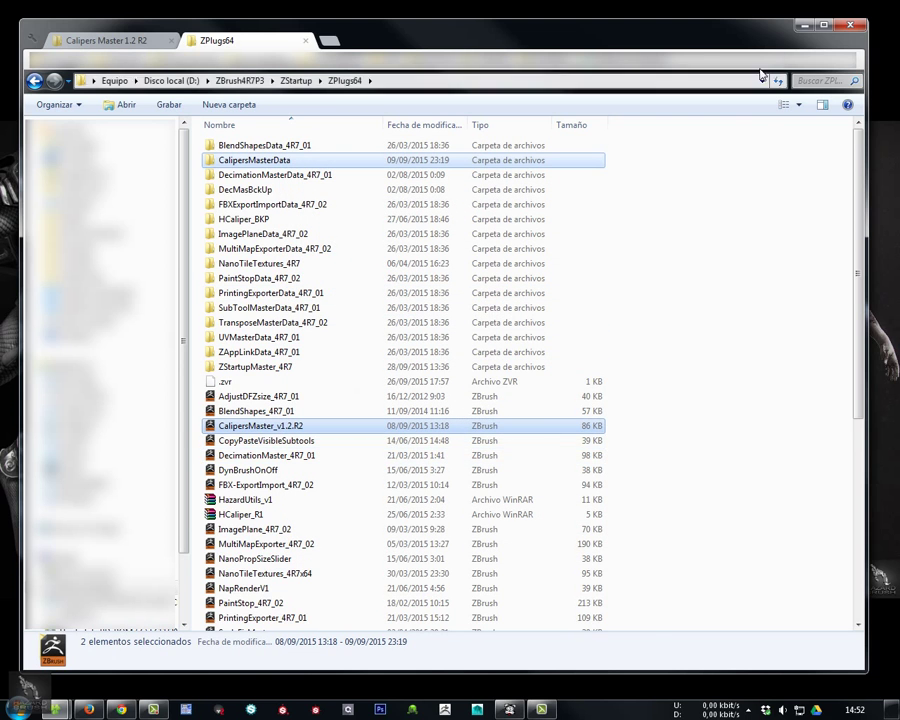
# Step: Switch to ZBrush and expand the full set of Calipers Master plugin controls
pyautogui.click(804, 26)
pyautogui.click(450, 708)
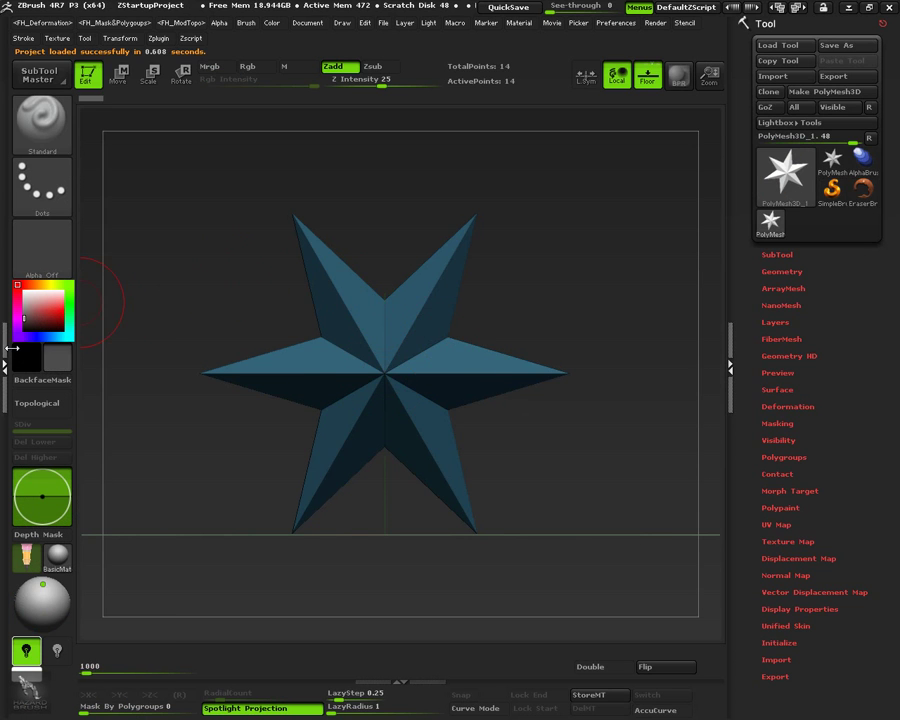
pyautogui.click(12, 347)
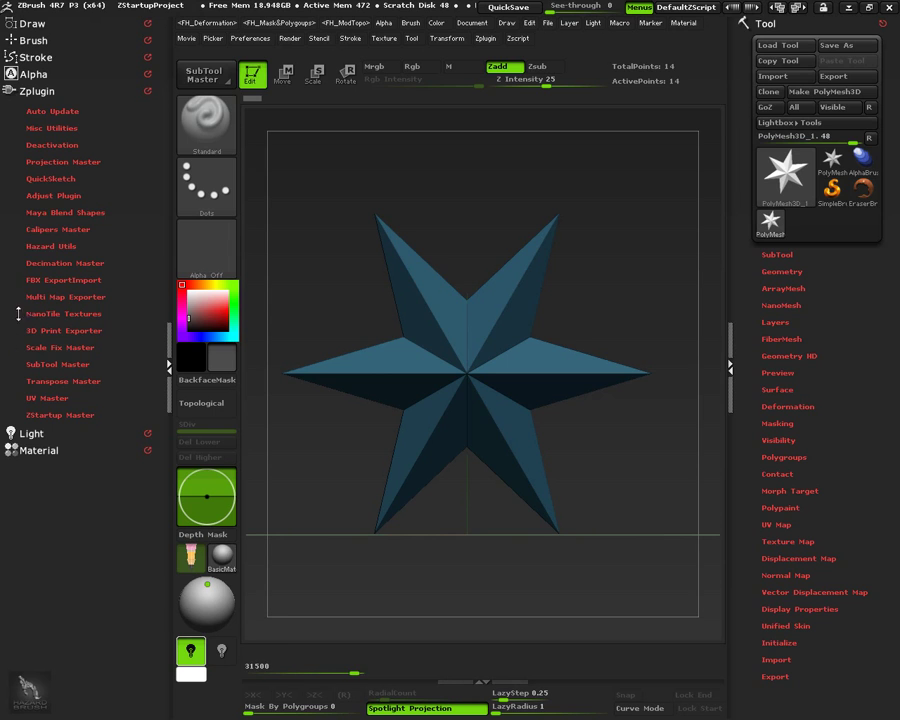
pyautogui.click(58, 229)
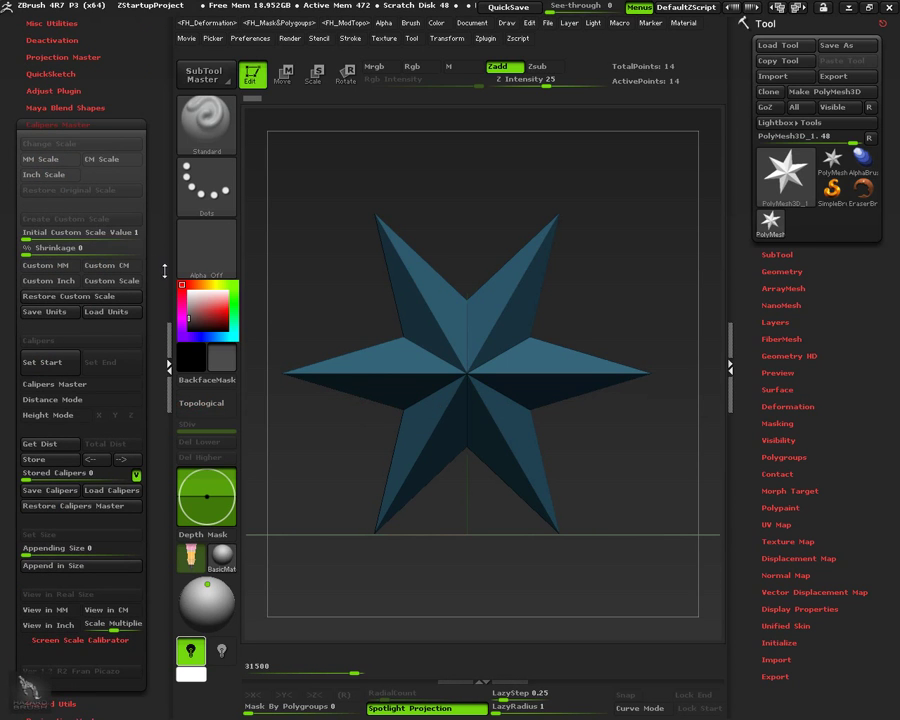
pyautogui.moveTo(166, 264); pyautogui.dragTo(166, 223)
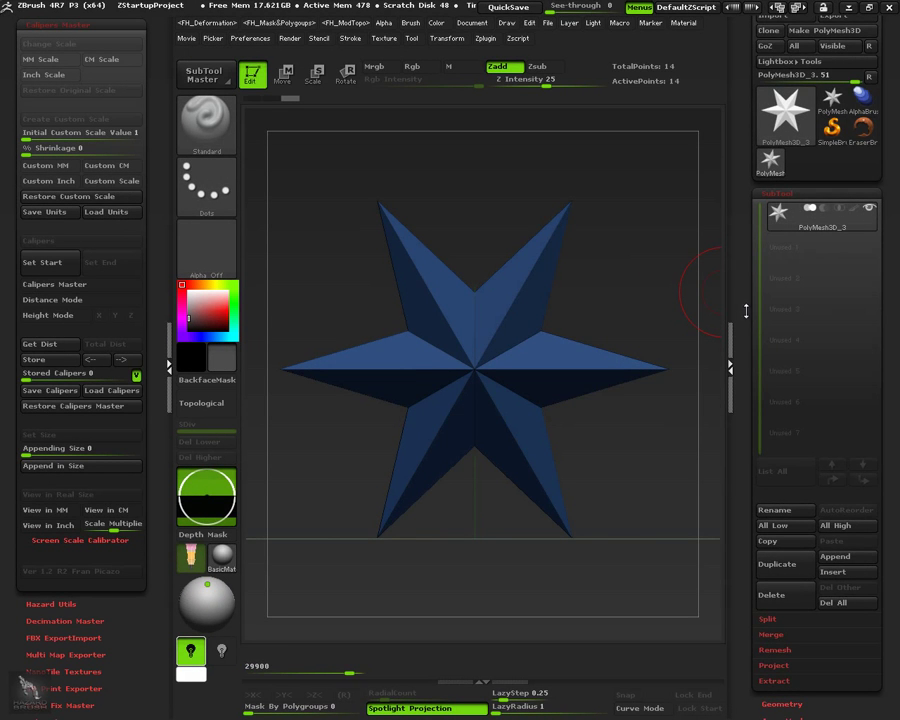
# Step: Initialize the star PolyMesh3D as a QCube with resolution 2 on X, Y and Z
pyautogui.moveTo(754, 307); pyautogui.dragTo(760, 107)
pyautogui.click(797, 454)
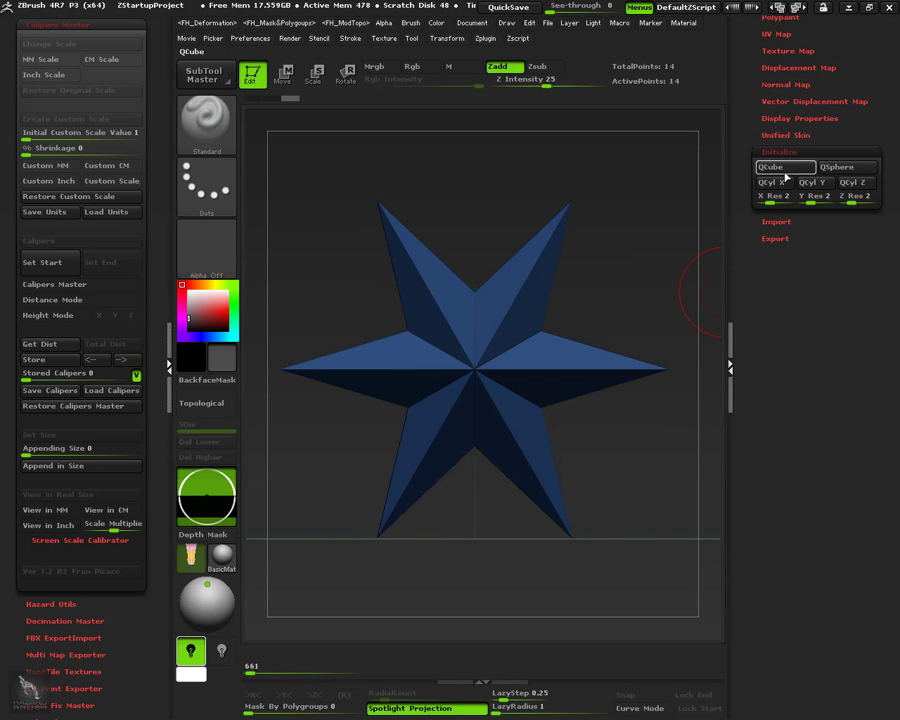
pyautogui.click(770, 167)
pyautogui.moveTo(761, 140); pyautogui.dragTo(751, 370)
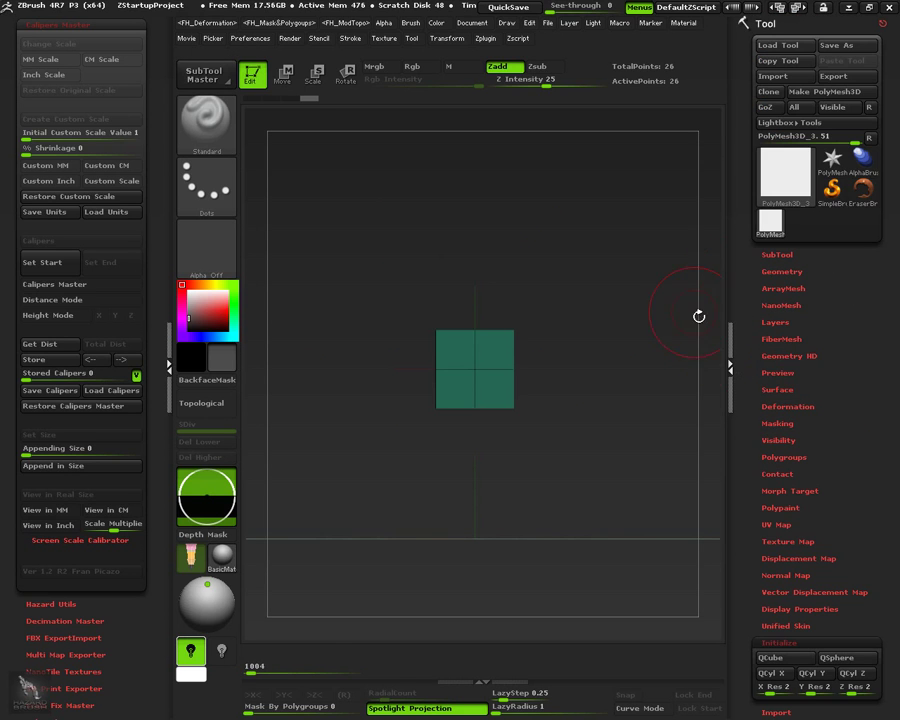
# Step: Activate Move mode and draw a transpose line about 0.34 units long from the midpoint of the cube's left edge
pyautogui.keyDown('ctrl'); pyautogui.moveTo(496, 358); pyautogui.dragTo(513, 386, button='right'); pyautogui.keyUp('ctrl')
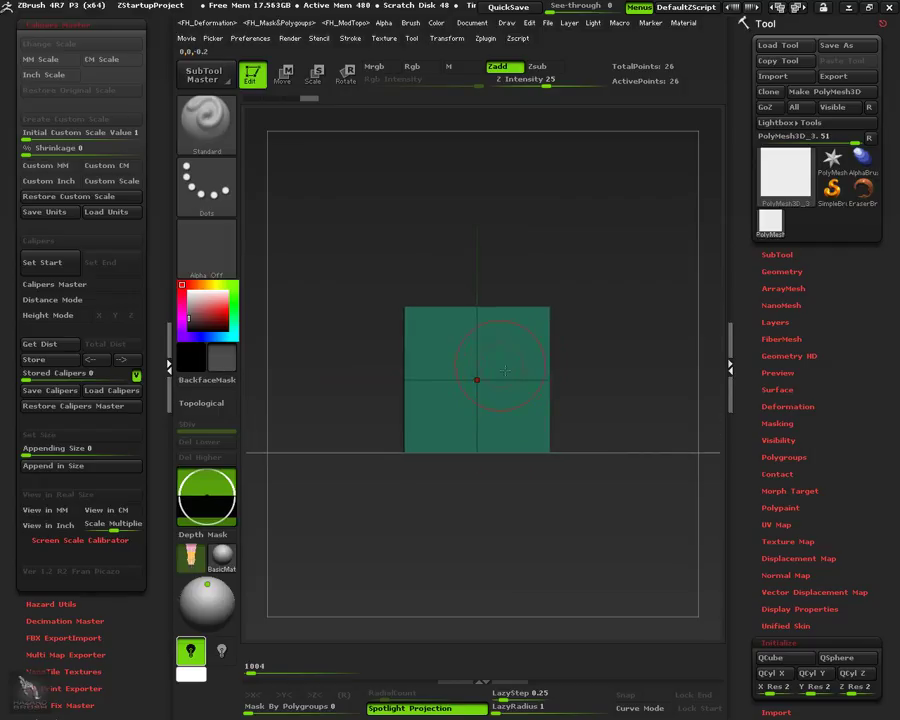
pyautogui.click(284, 74)
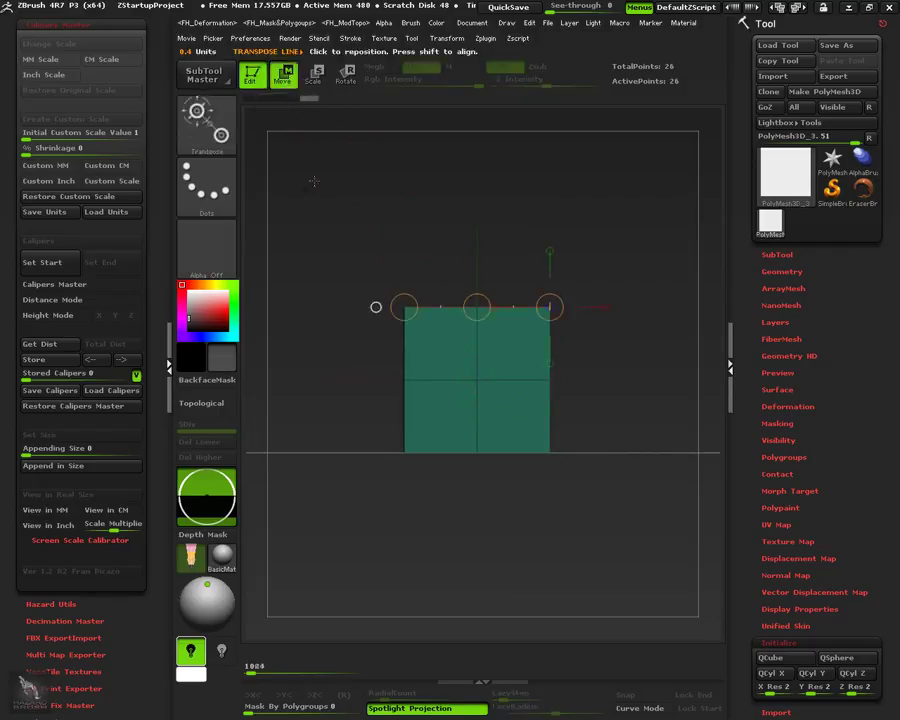
pyautogui.keyDown('ctrl'); pyautogui.moveTo(414, 344); pyautogui.dragTo(412, 394, button='right'); pyautogui.keyUp('ctrl')
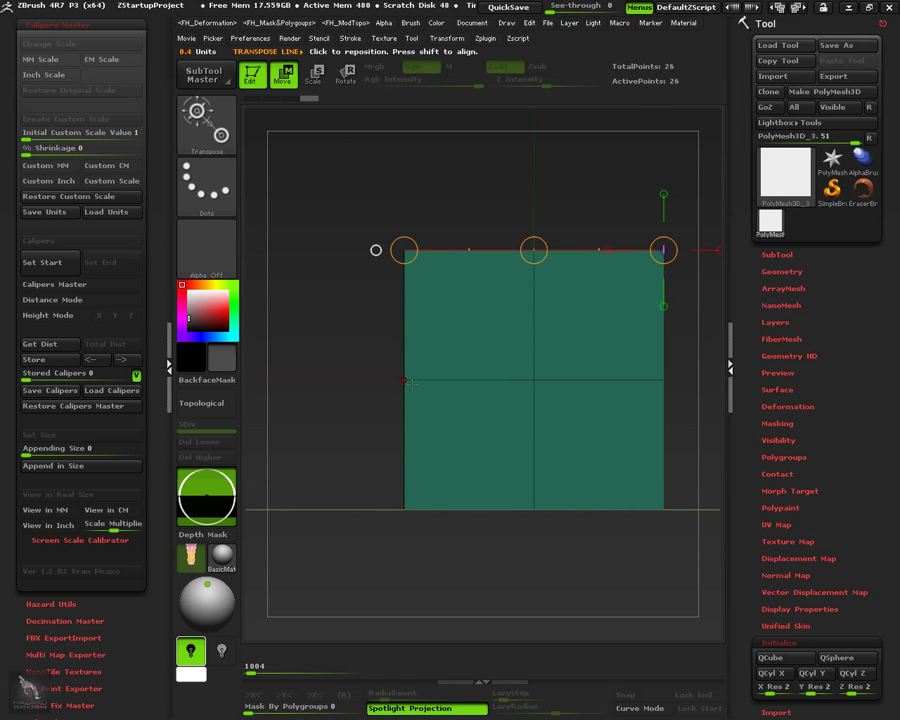
pyautogui.moveTo(410, 382); pyautogui.dragTo(343, 170)
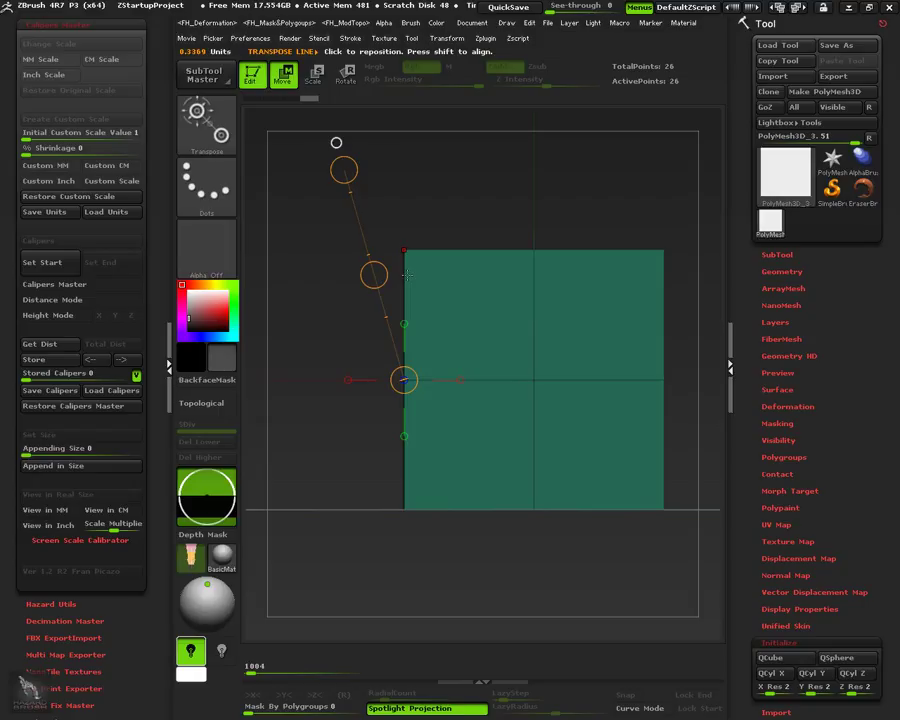
# Step: Set a caliper's start point at the cube's upper-left corner and its end point at the front face's center
pyautogui.click(404, 250)
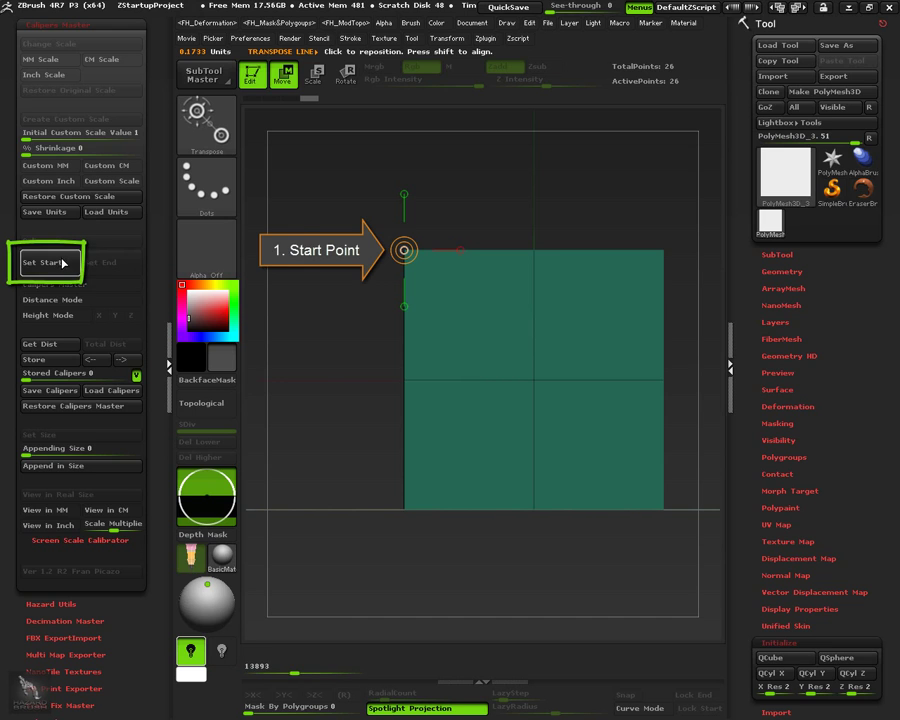
pyautogui.click(67, 264)
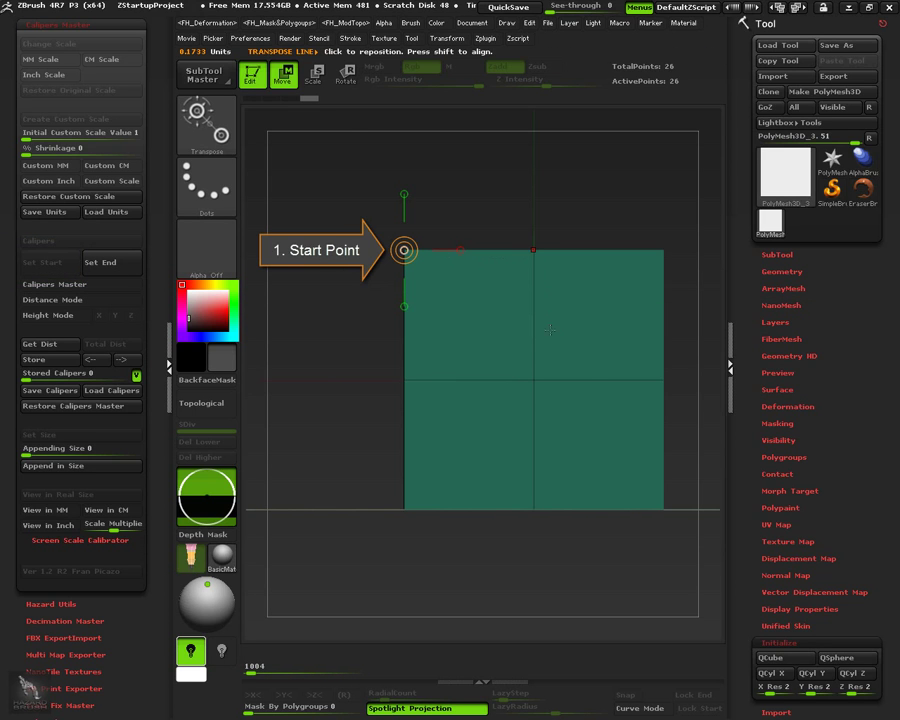
pyautogui.click(534, 380)
pyautogui.click(113, 264)
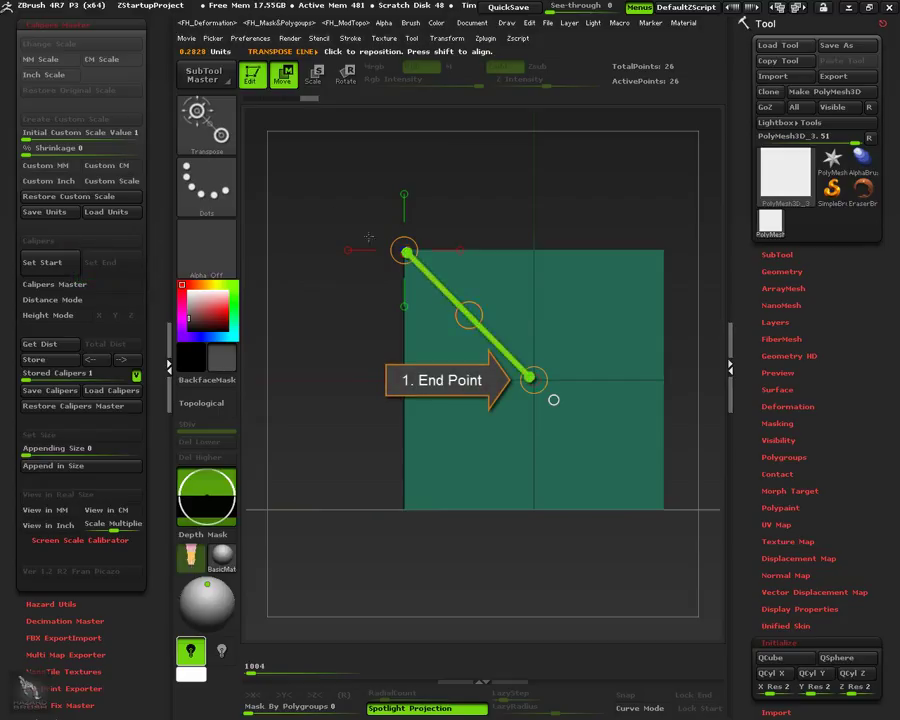
# Step: Create a second caliper along the cube's bottom edge with Calipers Master, from the lower-left to the lower-right corner
pyautogui.click(406, 510)
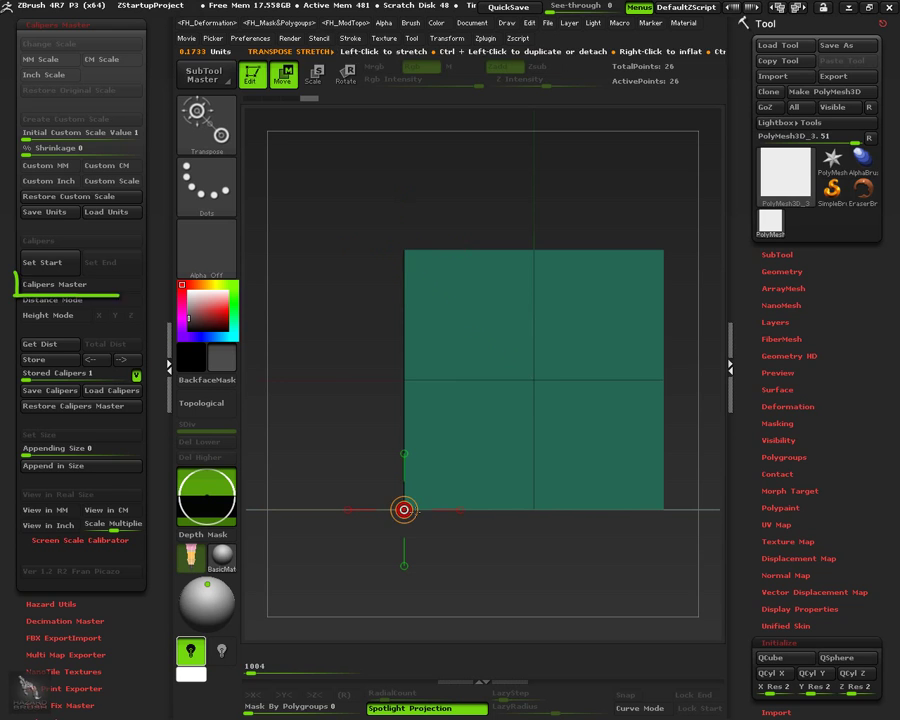
pyautogui.click(113, 291)
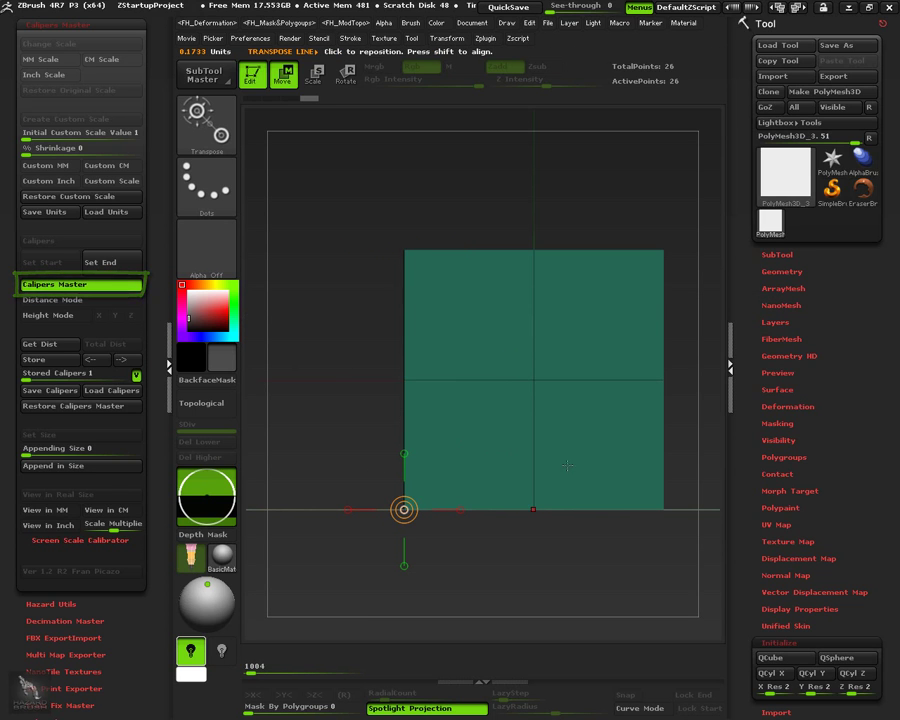
pyautogui.click(664, 508)
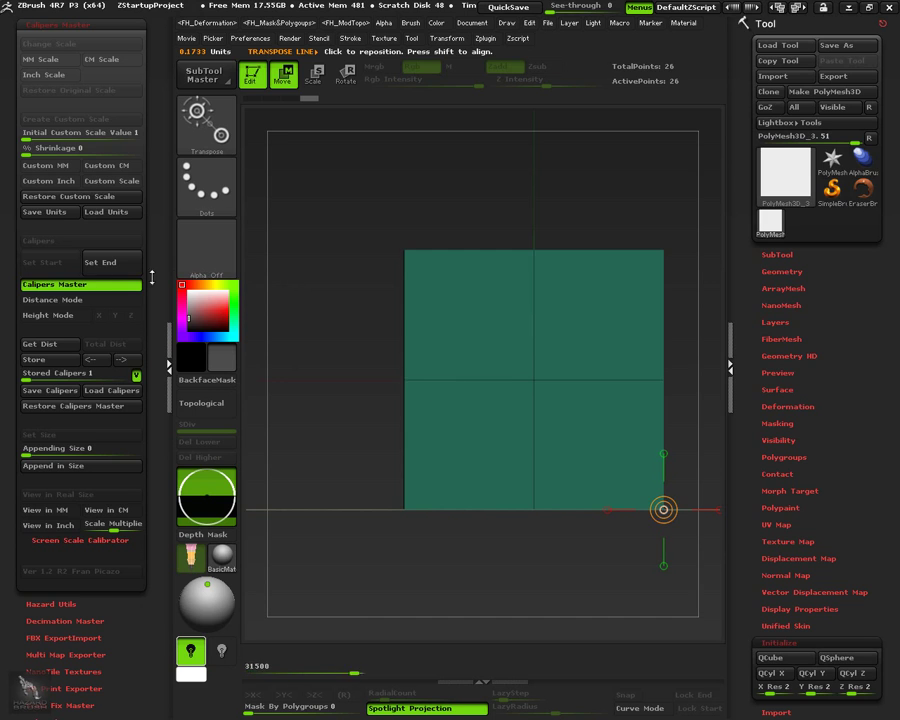
pyautogui.click(119, 288)
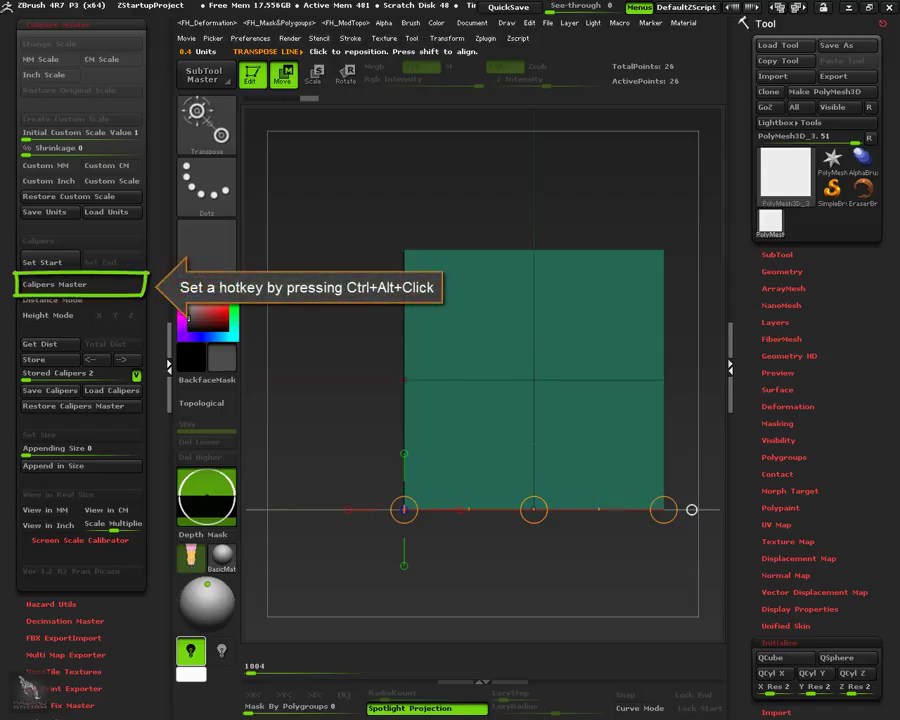
# Step: Create a caliper with Calipers Master along the side face's upper edge, from the upper-right to the upper-left corner
pyautogui.moveTo(358, 368); pyautogui.dragTo(499, 376)
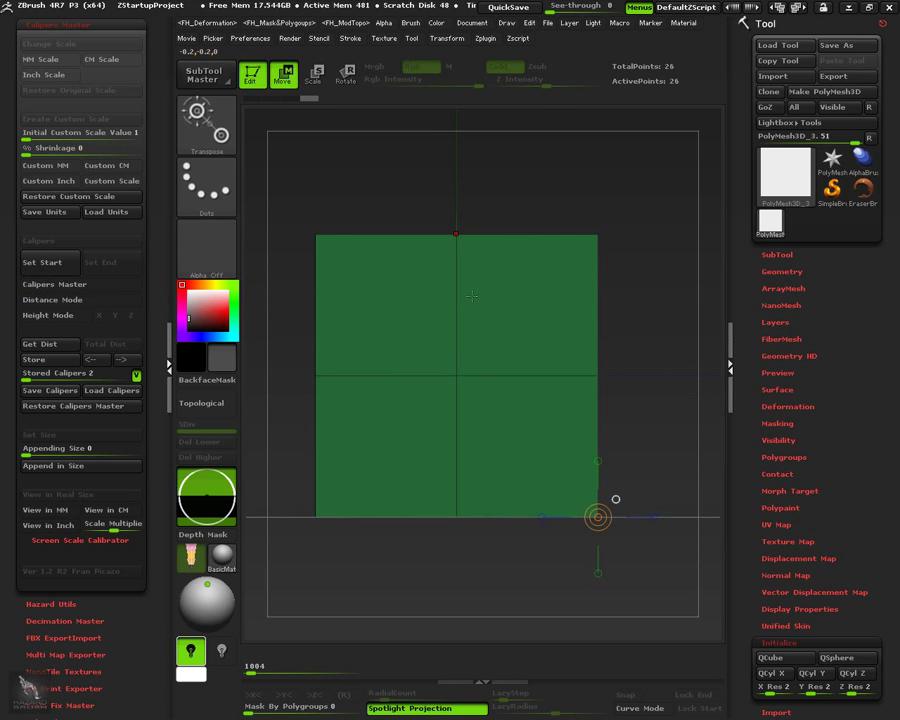
pyautogui.click(598, 234)
pyautogui.press('c')
pyautogui.click(315, 235)
pyautogui.press('c')
# Step: Create two more calipers: from the side face's center to its upper corner, and from the adjoining end face's center to its lower-right corner
pyautogui.moveTo(528, 357); pyautogui.dragTo(466, 363, button='right')
pyautogui.click(463, 502)
pyautogui.click(556, 362)
pyautogui.press('c')
pyautogui.moveTo(484, 273); pyautogui.dragTo(458, 389, button='right')
pyautogui.click(453, 366)
pyautogui.press('c')
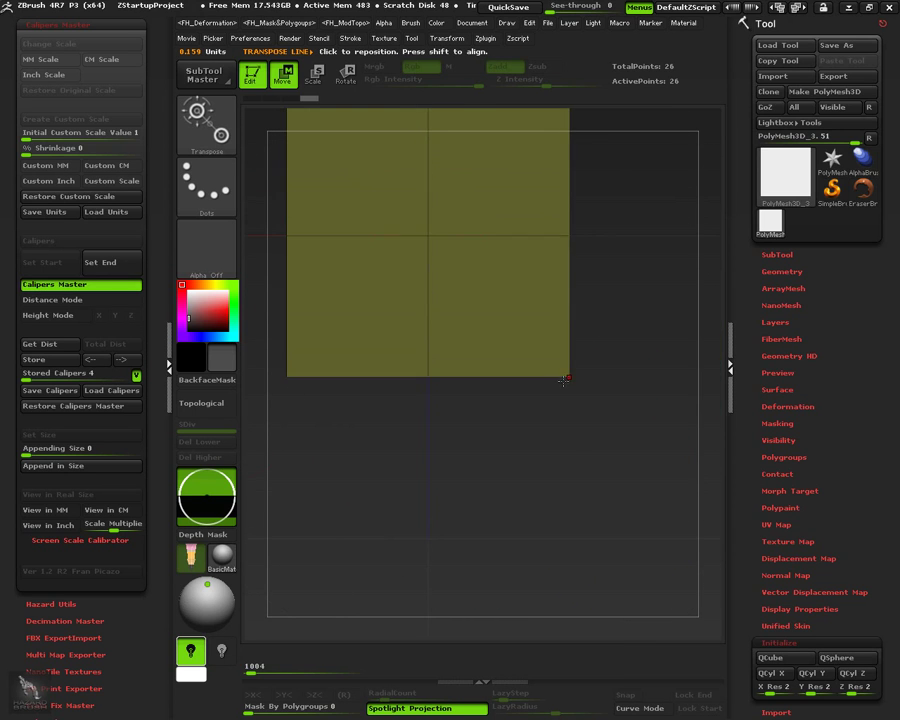
pyautogui.click(568, 378)
pyautogui.press('c')
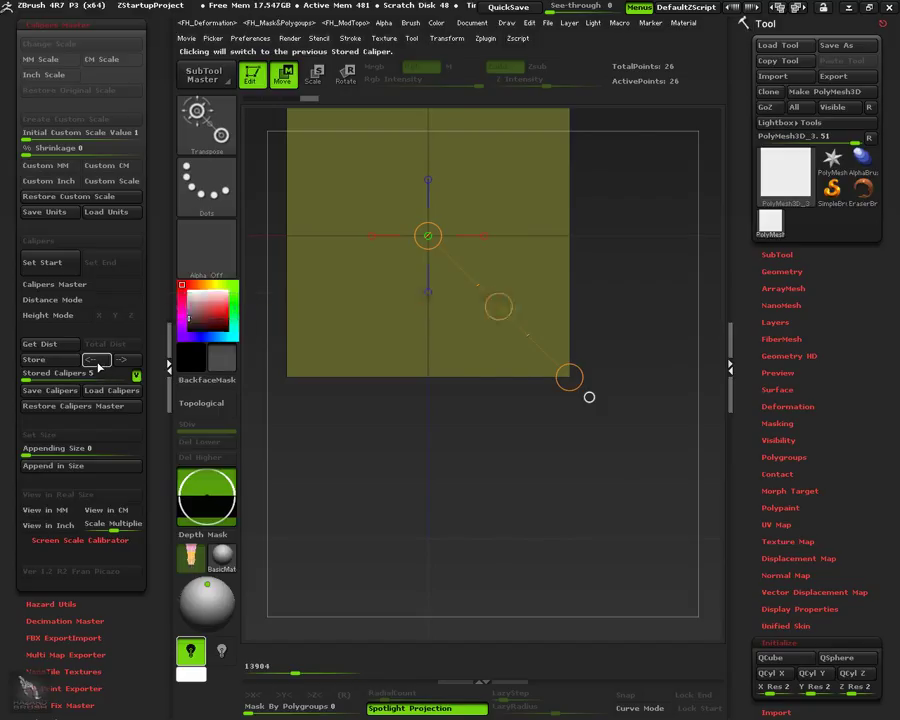
# Step: Cycle backward and forward through the stored calipers to review each one on the cube
pyautogui.click(96, 361)
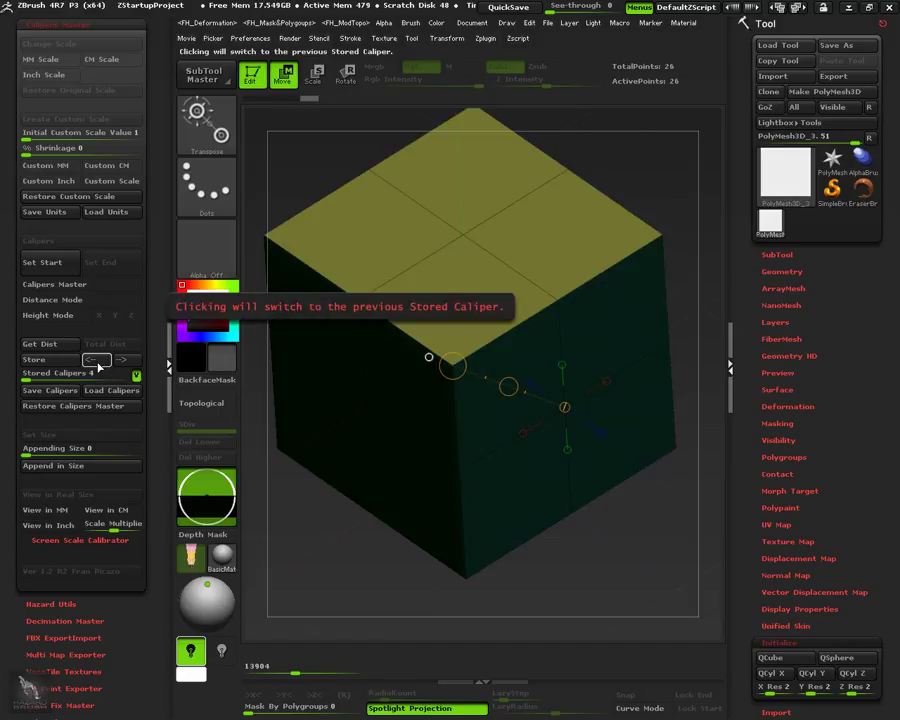
pyautogui.click(97, 362)
pyautogui.click(97, 362)
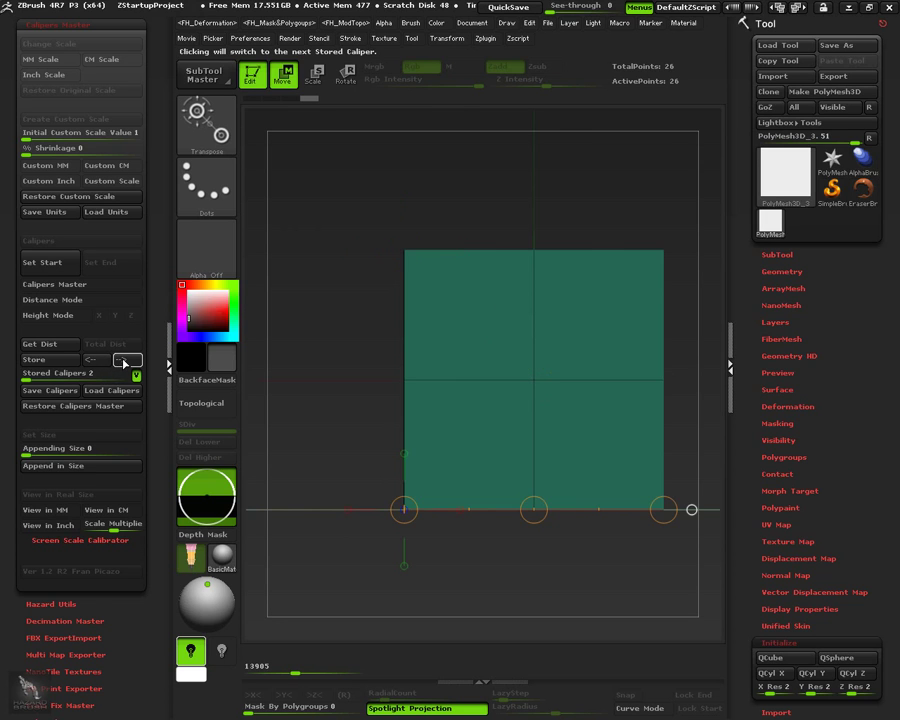
pyautogui.click(125, 360)
pyautogui.click(126, 361)
pyautogui.click(126, 361)
pyautogui.click(126, 361)
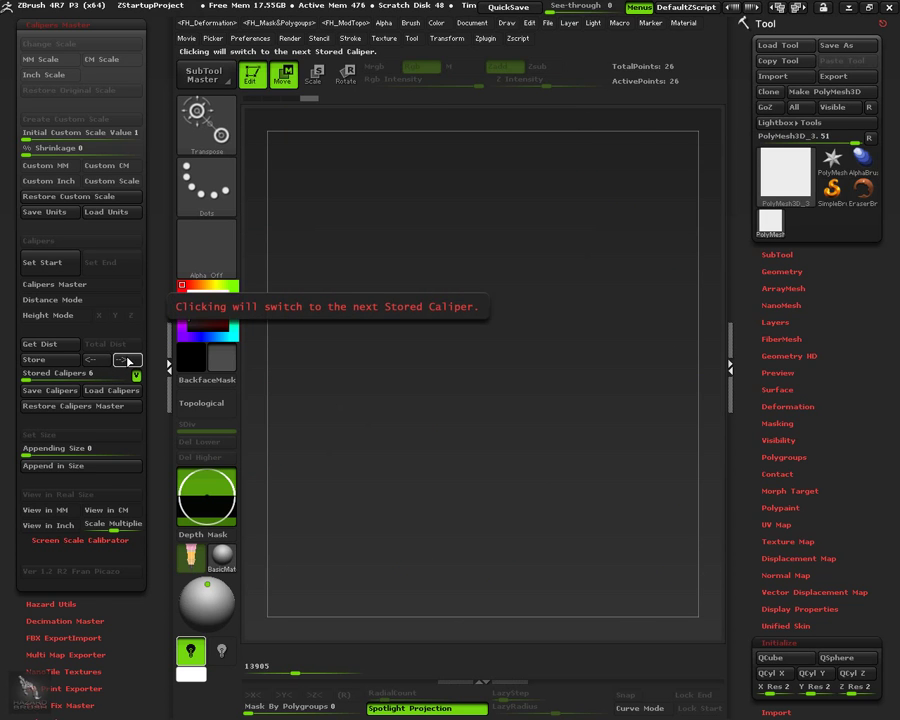
pyautogui.click(104, 363)
pyautogui.click(104, 363)
pyautogui.click(105, 363)
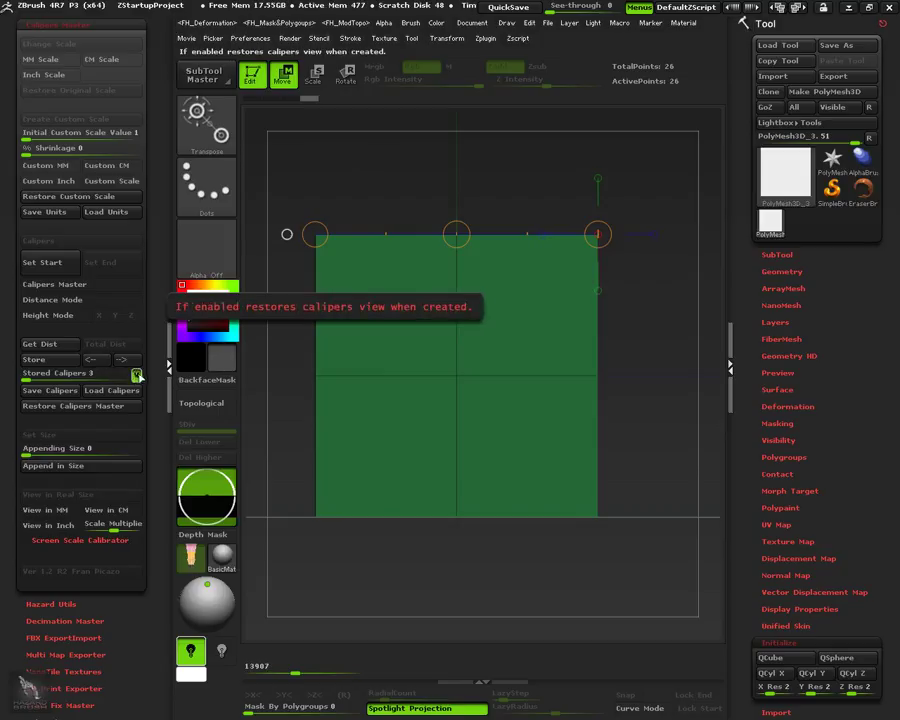
pyautogui.click(127, 361)
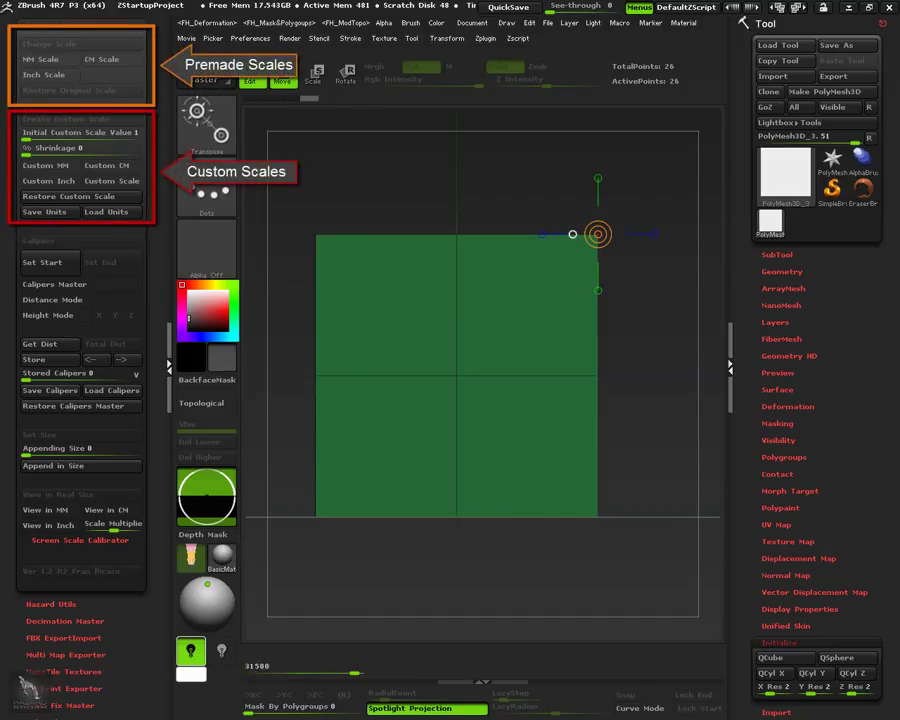
# Step: Apply the premade MM Scale so that one ZBrush unit equals one millimetre
pyautogui.click(80, 63)
pyautogui.click(63, 75)
pyautogui.click(40, 60)
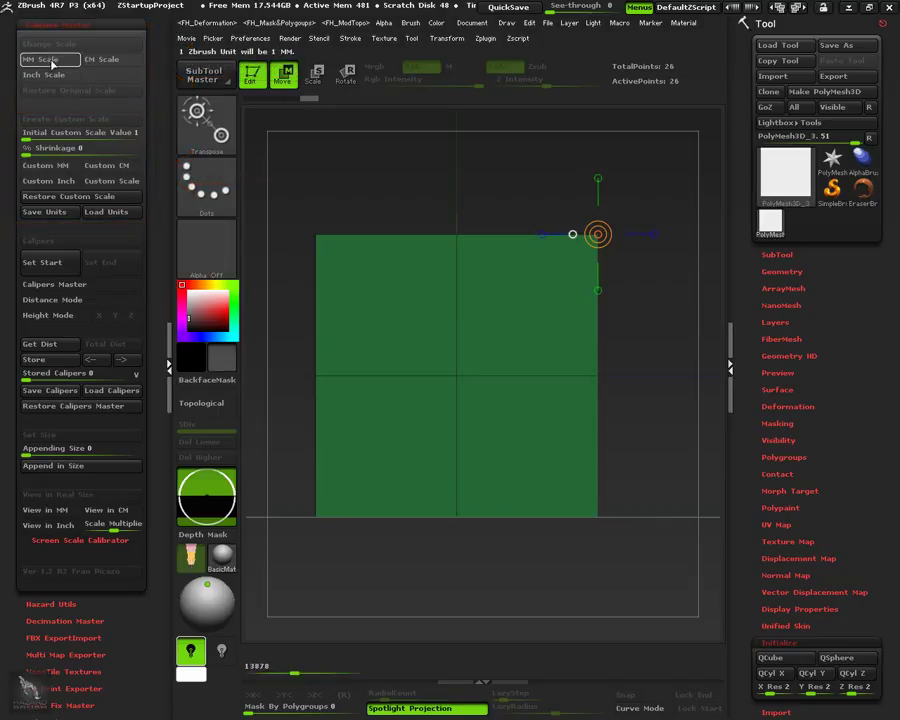
# Step: Draw a transpose line along the cube's upper edge, from the upper-left to the upper-right corner, and get its distance
pyautogui.click(320, 236)
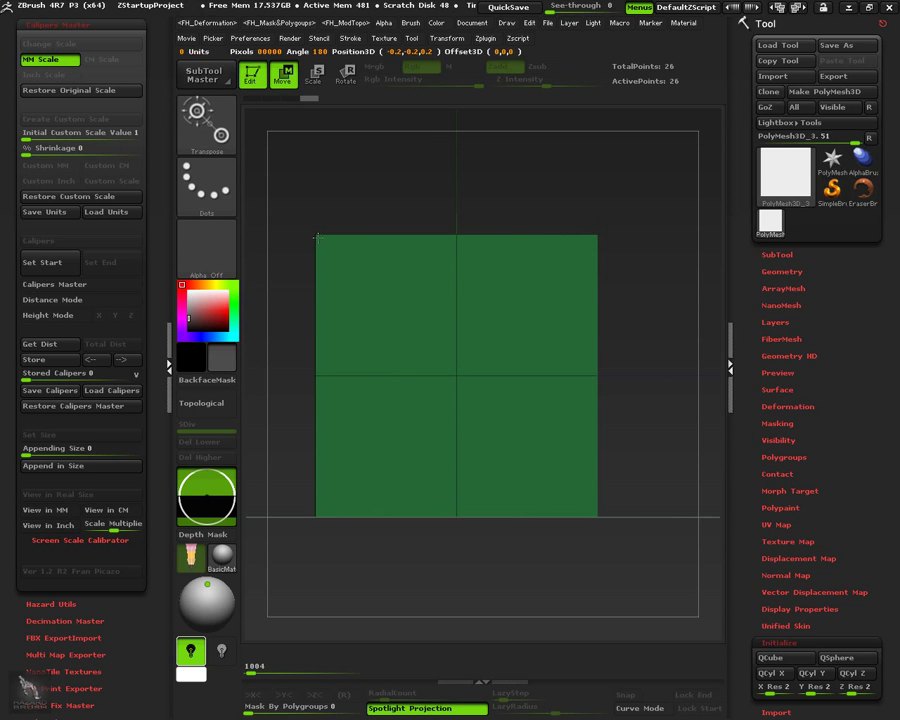
pyautogui.click(596, 236)
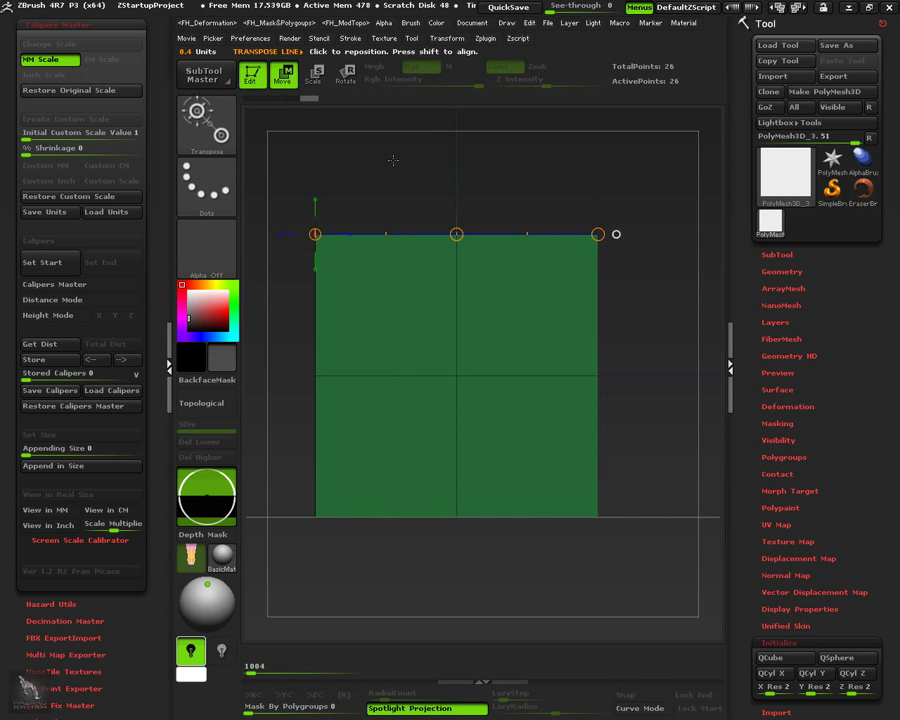
pyautogui.click(62, 344)
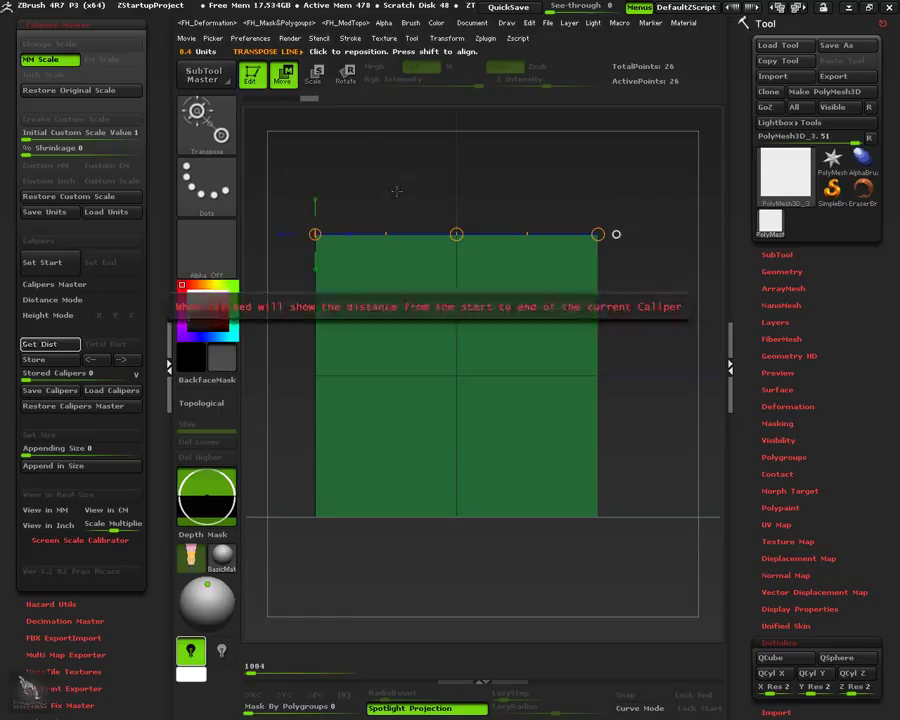
# Step: Set the cube's XYZ Size to 10 in its geometry settings
pyautogui.click(783, 274)
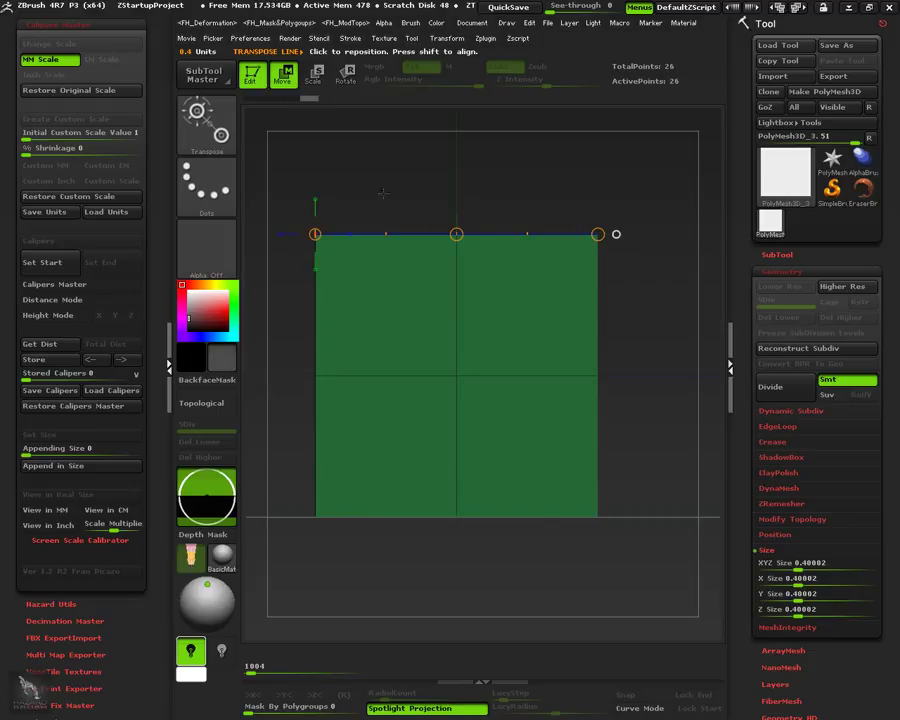
pyautogui.moveTo(802, 568); pyautogui.dragTo(806, 573)
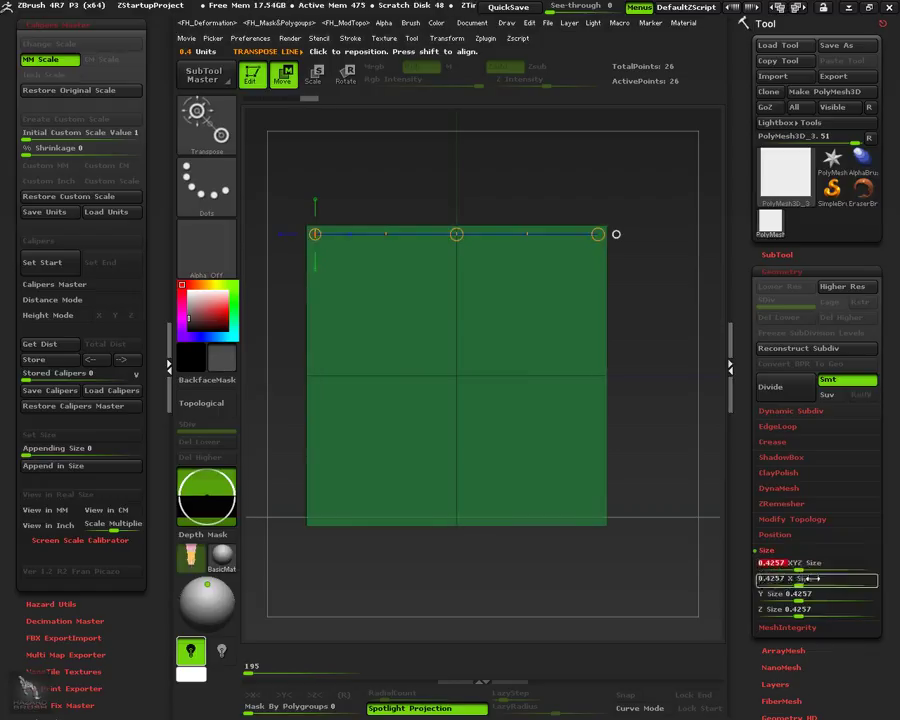
pyautogui.write('10')
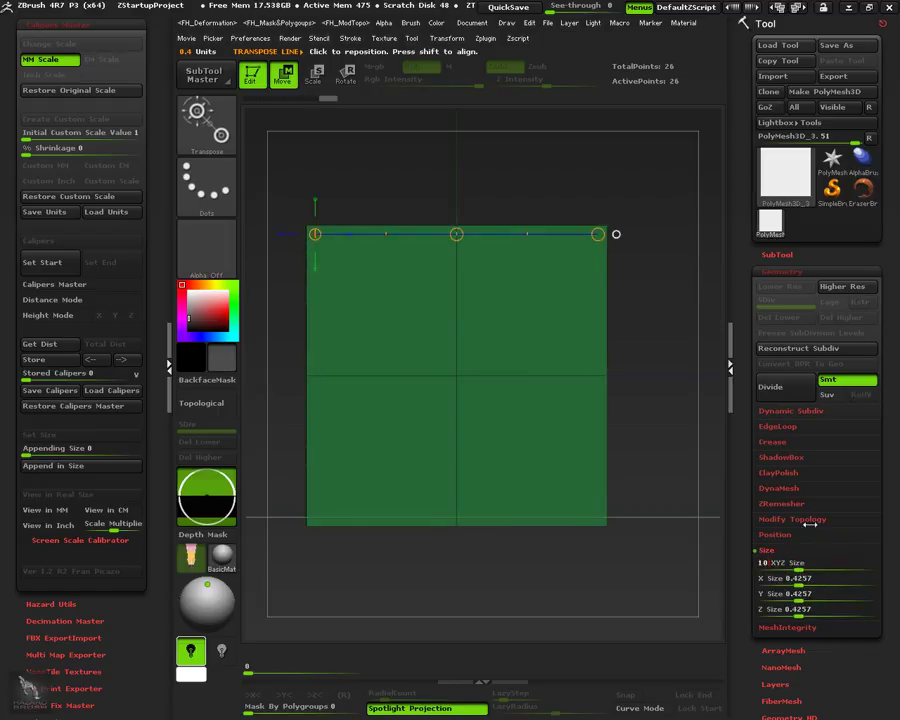
pyautogui.press('Return')
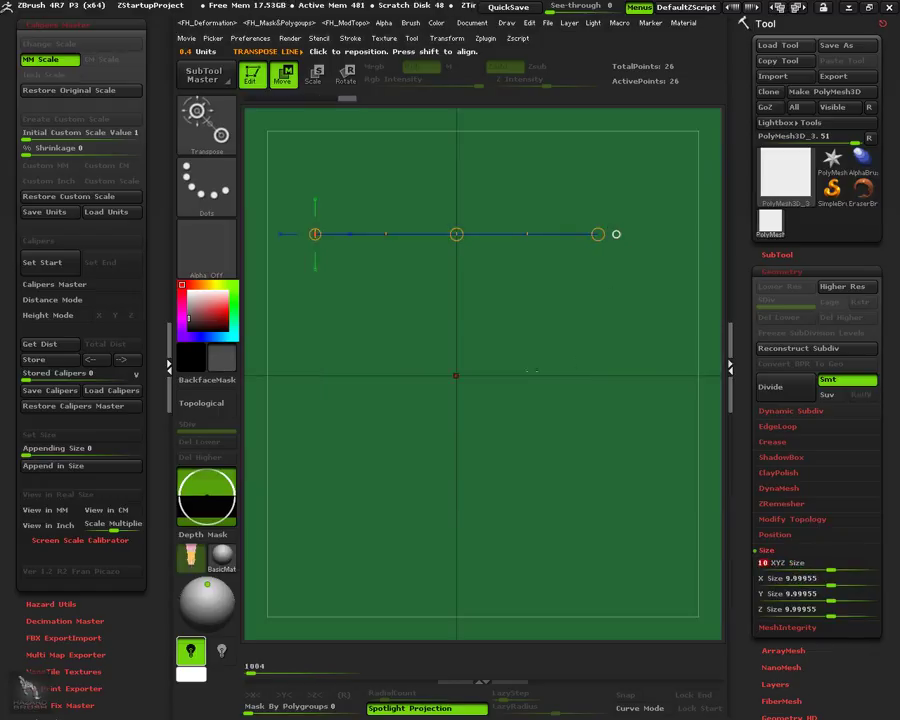
# Step: Frame the enlarged cube, draw a transpose line across its whole upper edge, and get the line's distance
pyautogui.press('f')
pyautogui.keyDown('ctrl'); pyautogui.moveTo(530, 345); pyautogui.dragTo(492, 408, button='right'); pyautogui.keyUp('ctrl')
pyautogui.moveTo(301, 229); pyautogui.dragTo(659, 229)
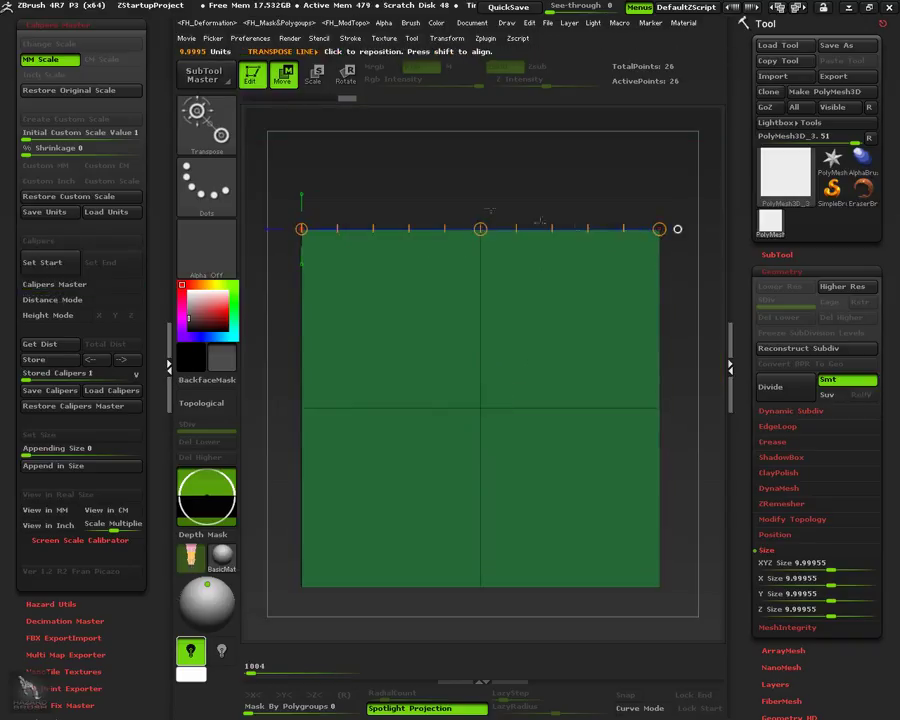
pyautogui.click(40, 343)
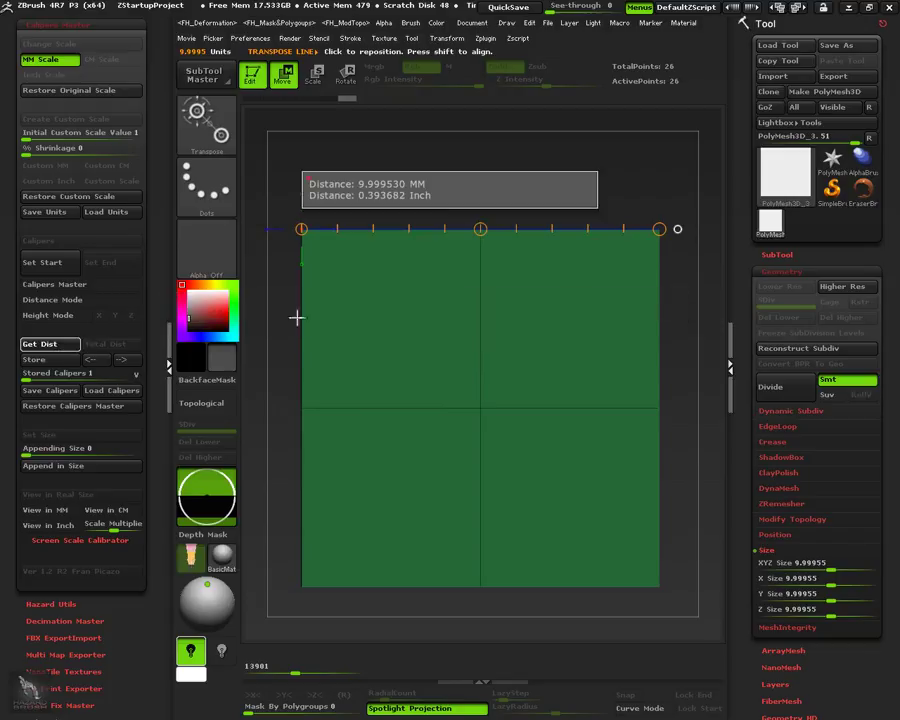
pyautogui.click(473, 190)
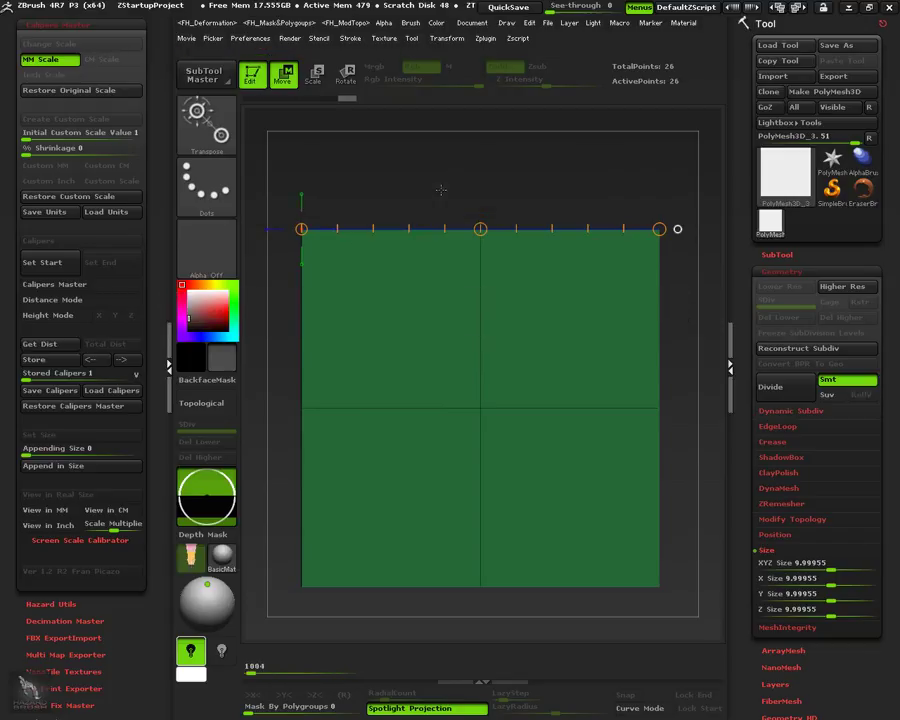
# Step: Undo the cube's last size change and frame the cube again
pyautogui.hotkey('ctrl', 'z')
pyautogui.hotkey('ctrl', 'z')
pyautogui.press('f')
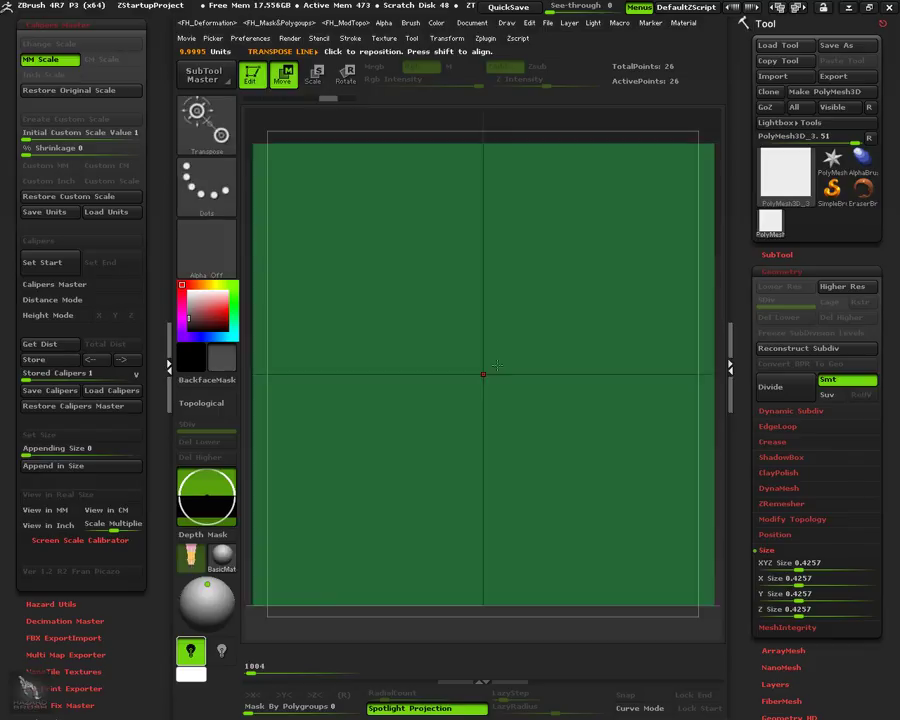
pyautogui.keyDown('alt'); pyautogui.moveTo(488, 373); pyautogui.dragTo(494, 325, button='right'); pyautogui.keyUp('alt')
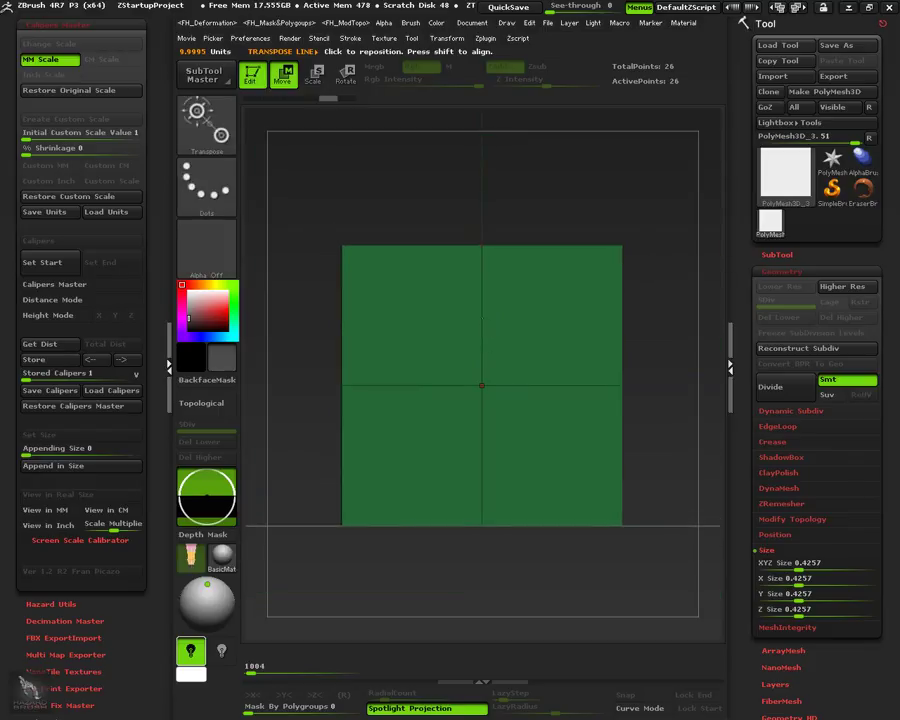
# Step: Turn off MM Scale and measure the cube's left edge from the upper-left to the lower-left corner
pyautogui.click(55, 60)
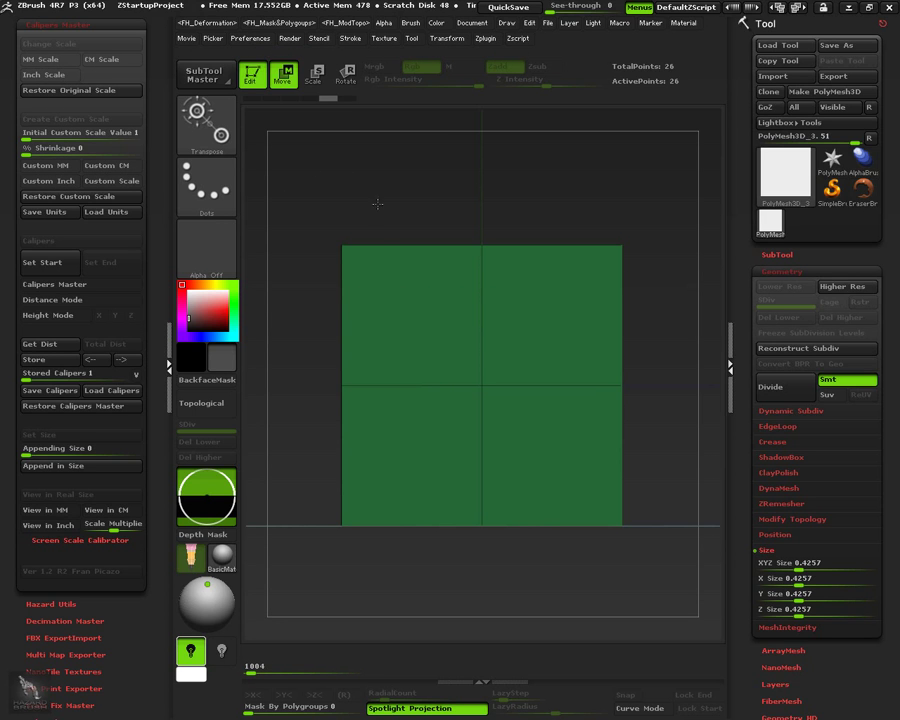
pyautogui.click(345, 248)
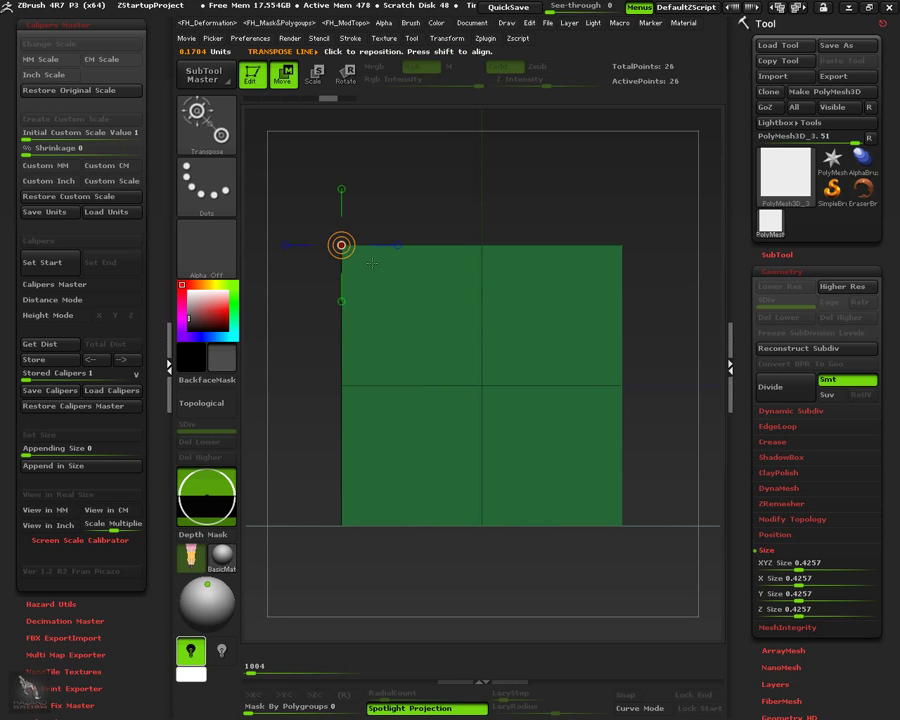
pyautogui.click(342, 526)
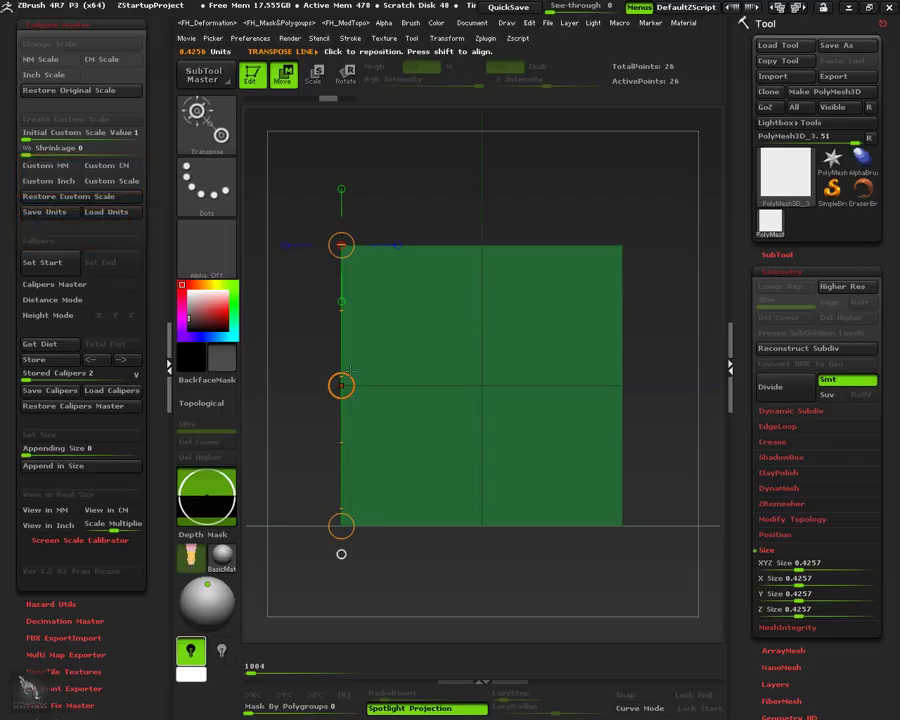
pyautogui.click(43, 343)
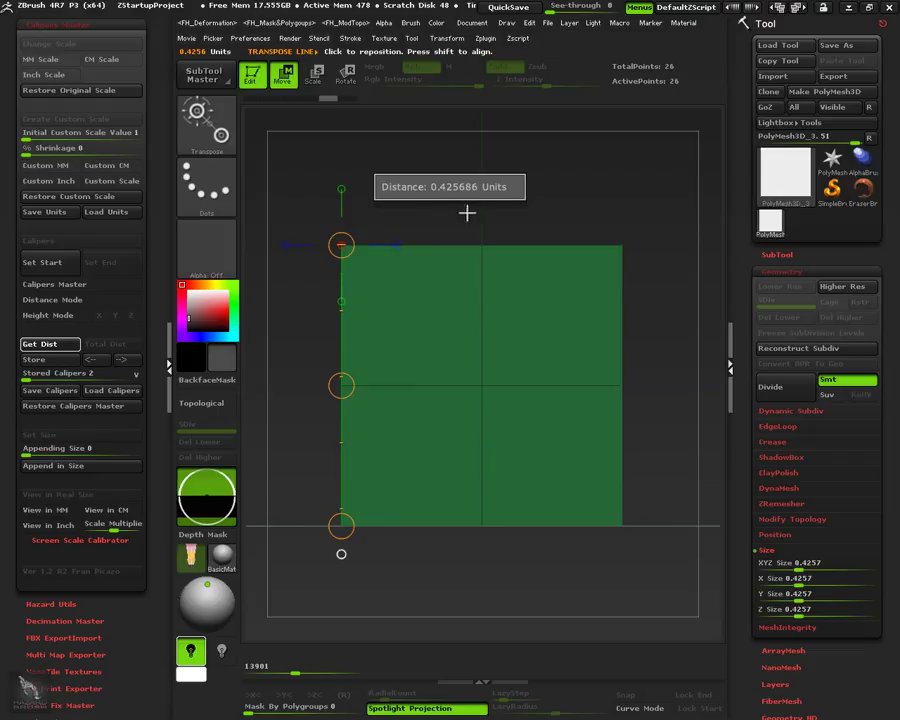
# Step: Apply a Custom MM scale with an initial value of 10 to the left-edge line and get its distance
pyautogui.click(35, 133)
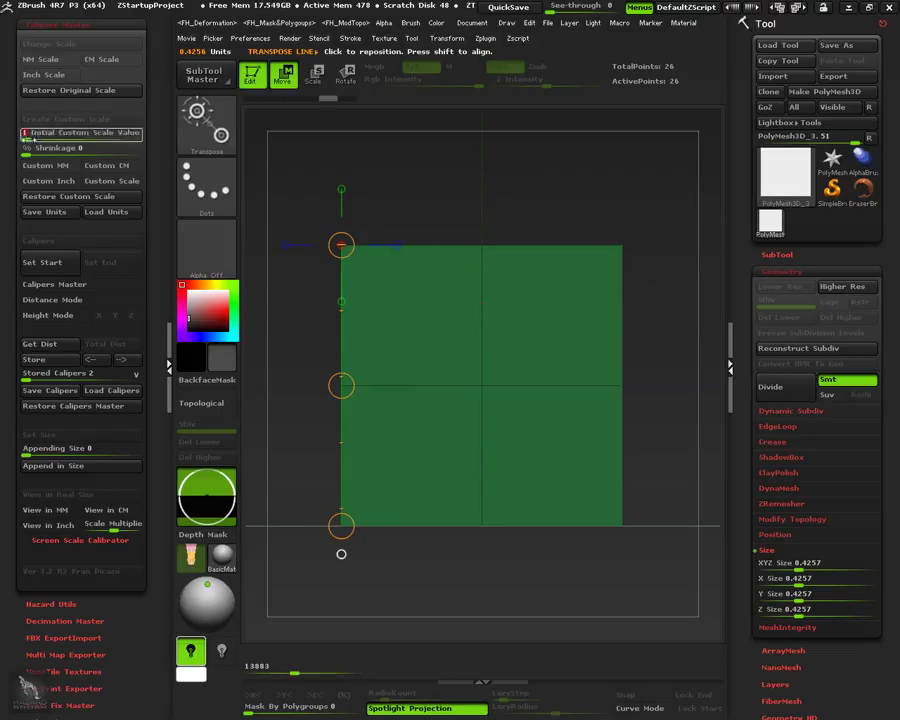
pyautogui.write('1')
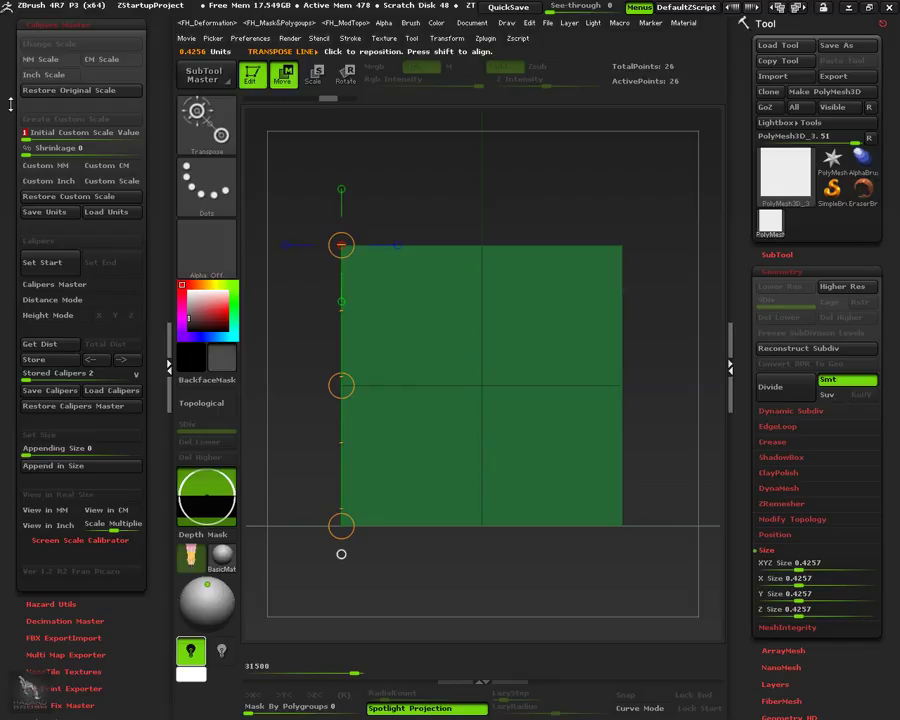
pyautogui.write('0')
pyautogui.click(50, 166)
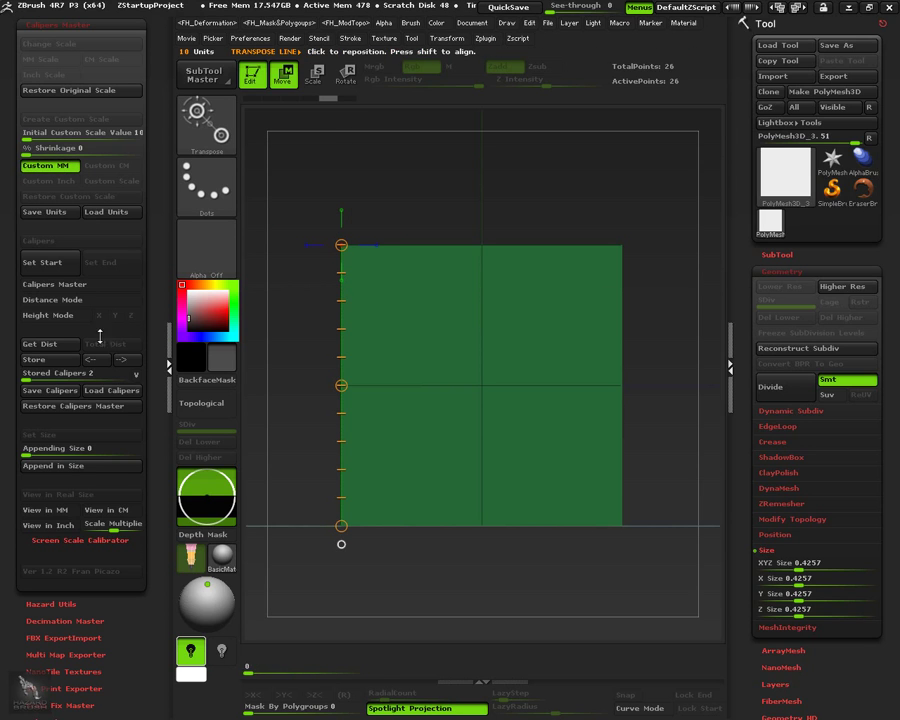
pyautogui.click(50, 344)
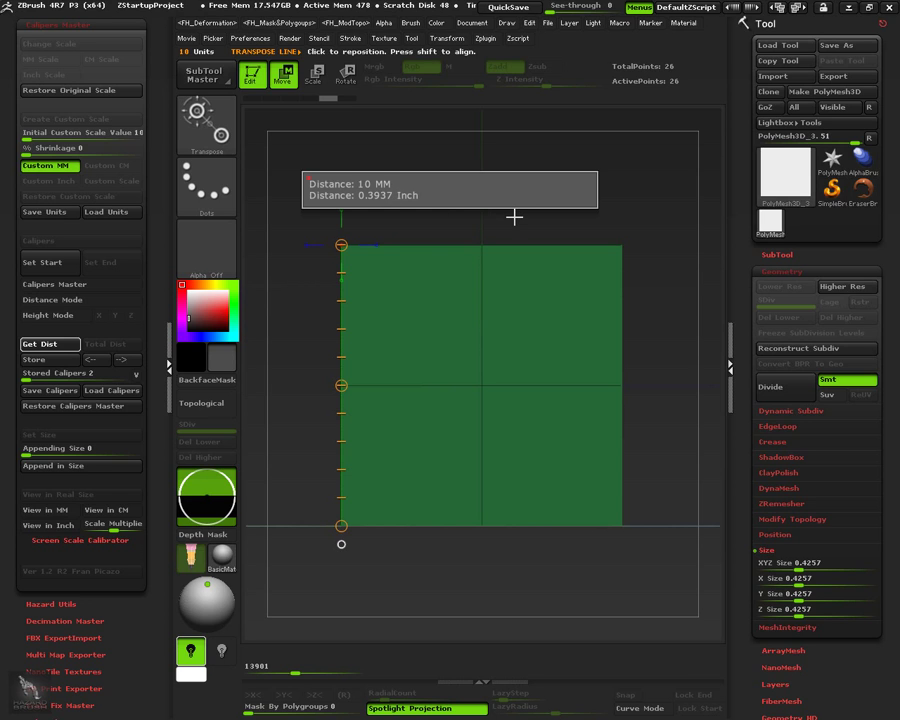
pyautogui.click(810, 579)
pyautogui.press('Up')
pyautogui.press('Down')
pyautogui.press('Up')
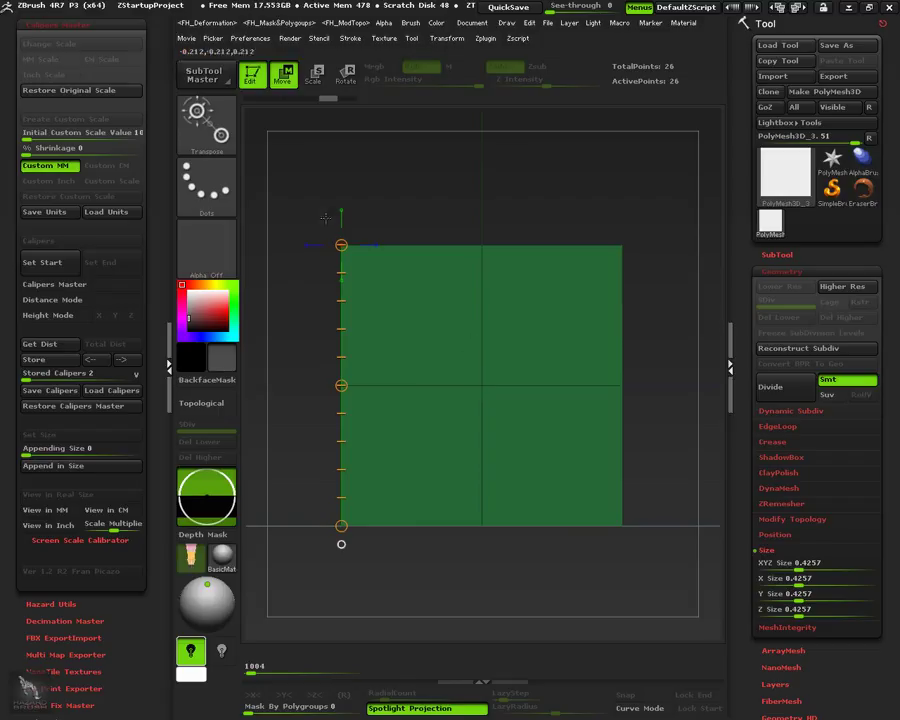
# Step: Turn off the Custom MM scale and get the left-edge line's distance again
pyautogui.click(52, 166)
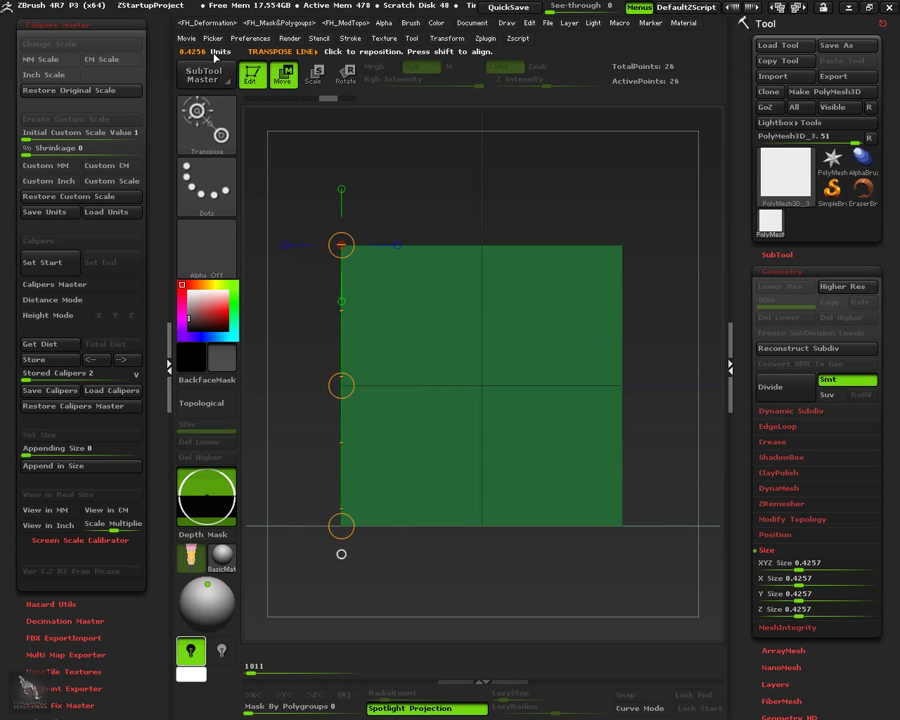
pyautogui.click(40, 343)
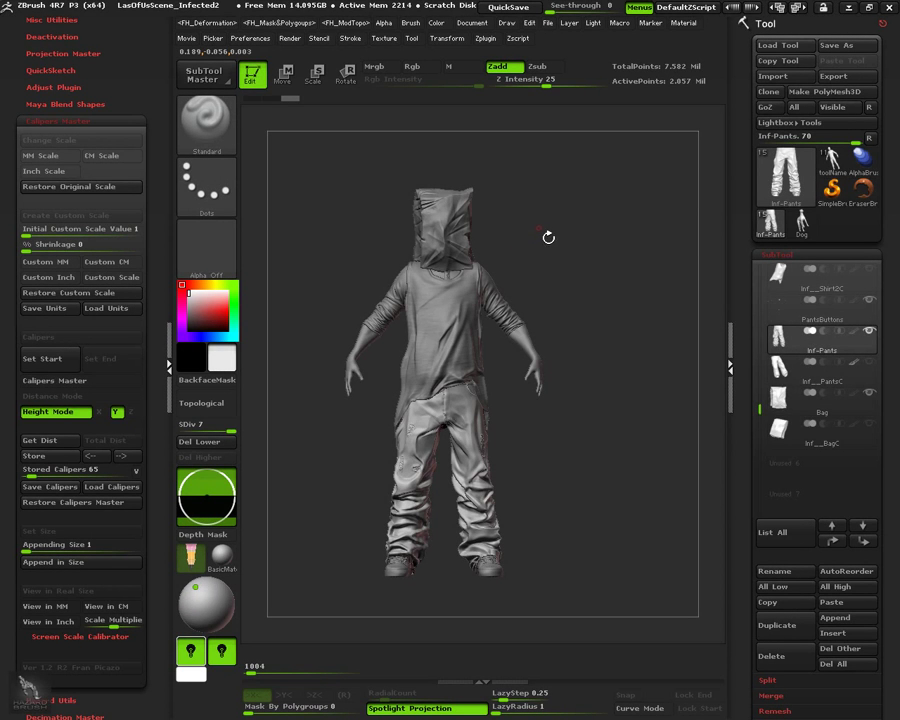
# Step: Switch the active tool from the clothed figure to the Dog model
pyautogui.moveTo(547, 239); pyautogui.dragTo(479, 373)
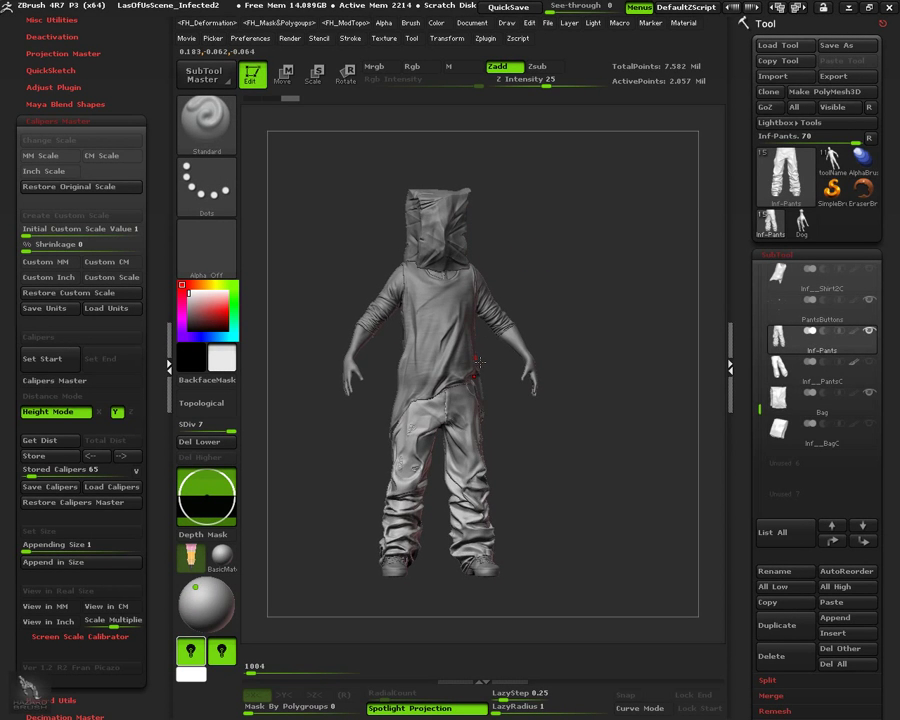
pyautogui.click(802, 226)
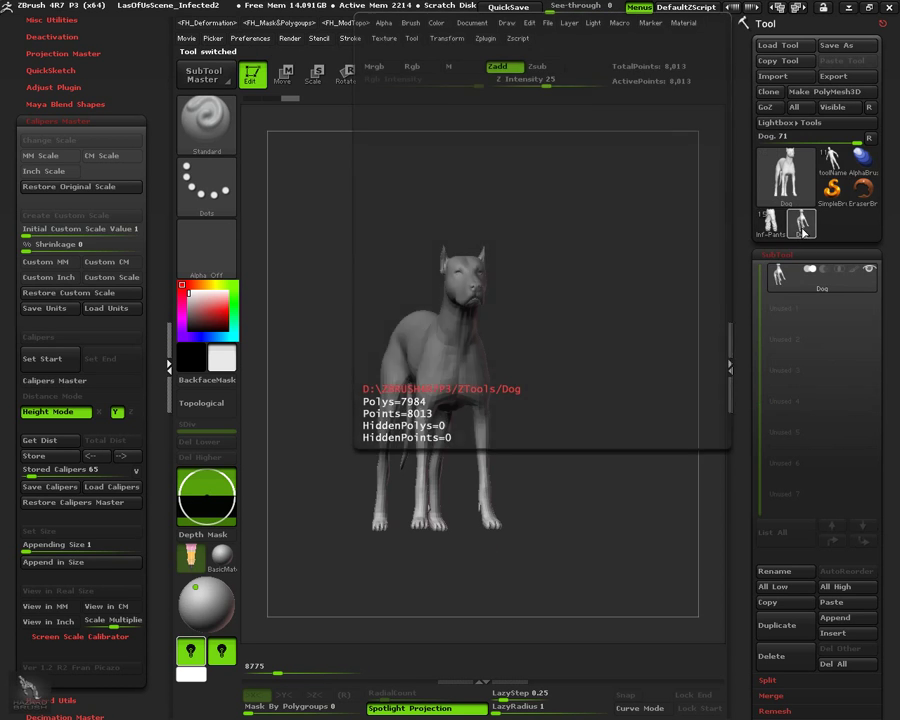
pyautogui.moveTo(370, 350); pyautogui.dragTo(500, 341)
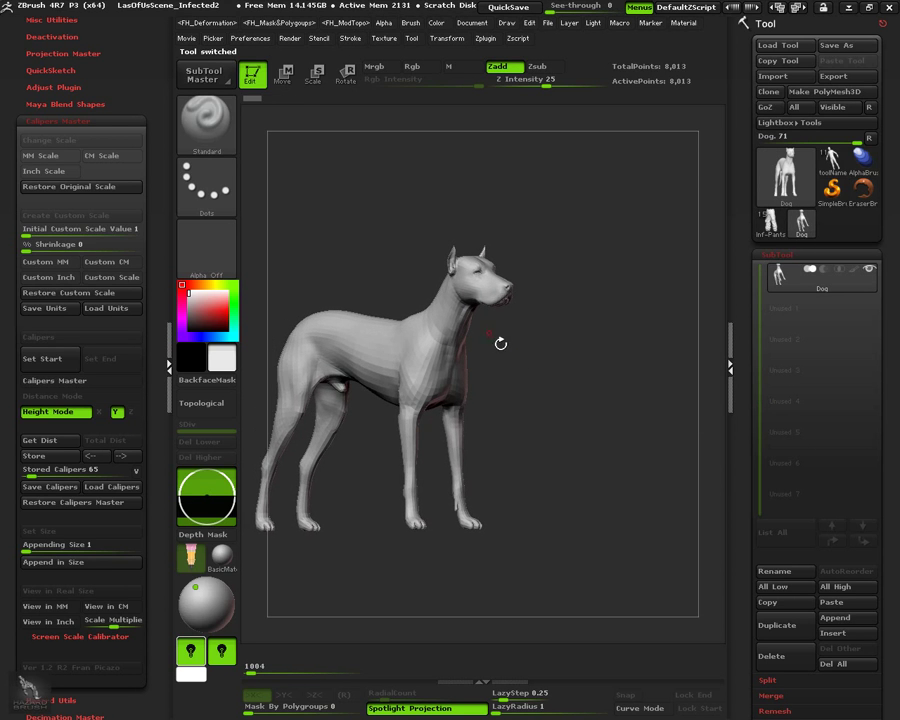
# Step: Copy the Dog, paste it into the clothed figure's tool as a subtool, and select it there
pyautogui.click(770, 604)
pyautogui.click(770, 224)
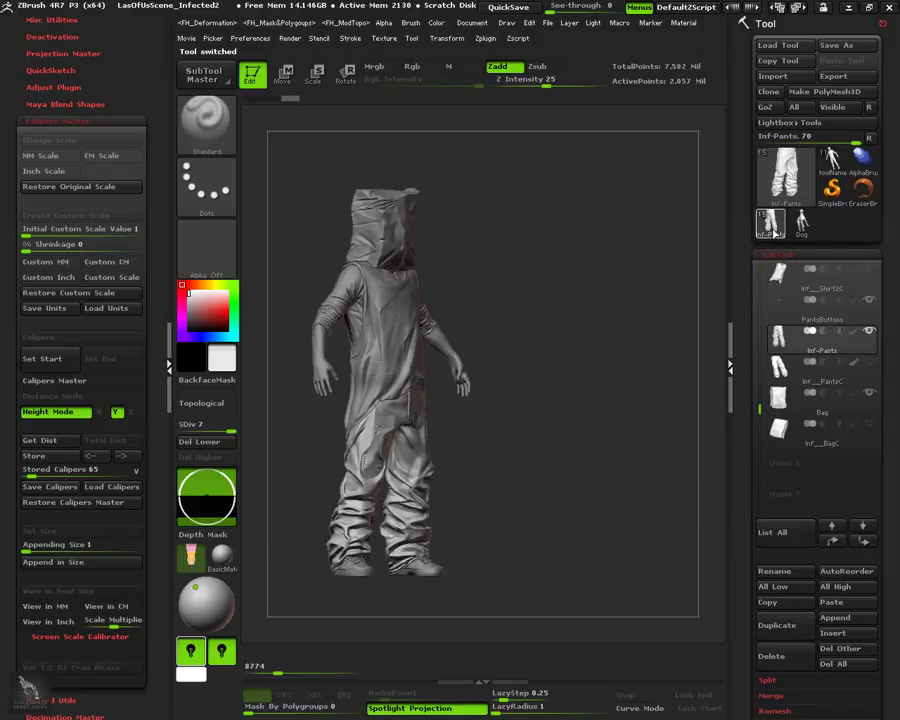
pyautogui.click(836, 602)
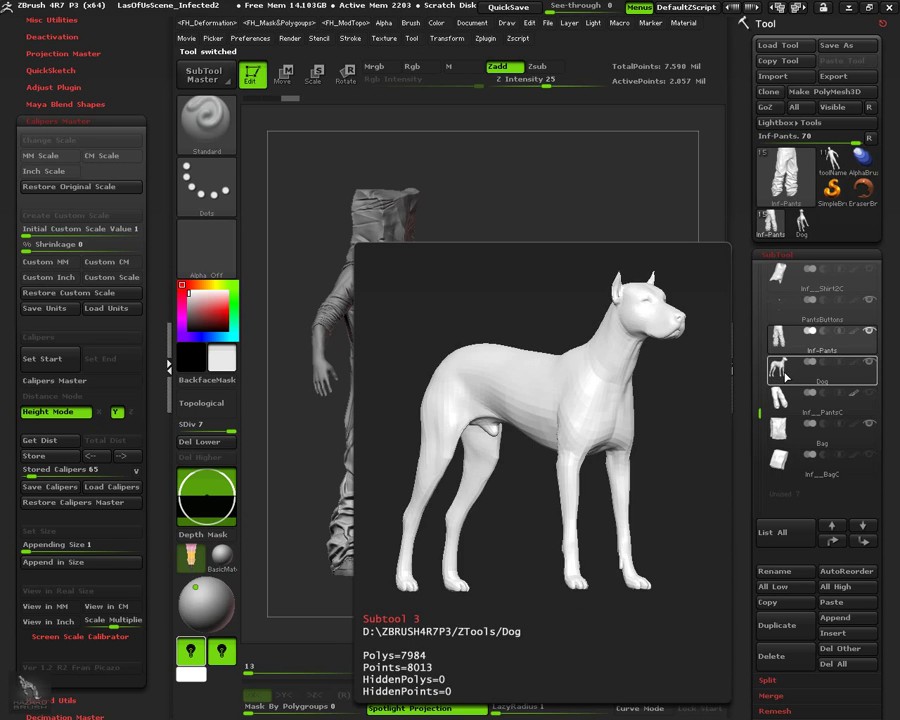
pyautogui.click(785, 374)
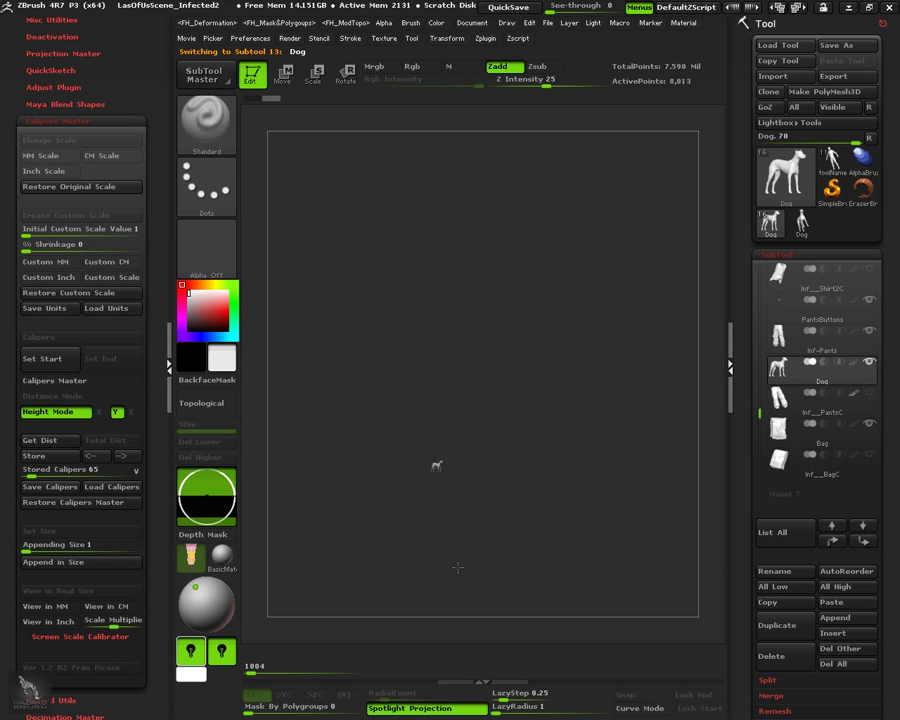
# Step: Inspect the pasted Dog's size and delete that subtool from the clothed figure's tool
pyautogui.keyDown('alt'); pyautogui.moveTo(458, 568); pyautogui.dragTo(446, 418); pyautogui.keyUp('alt')
pyautogui.moveTo(454, 406)
pyautogui.mouseDown(button='right')
pyautogui.moveTo(561, 424)
pyautogui.moveTo(491, 407)
pyautogui.mouseUp(button='right')
pyautogui.keyDown('alt'); pyautogui.moveTo(491, 406); pyautogui.dragTo(579, 442); pyautogui.keyUp('alt')
pyautogui.click(771, 660)
pyautogui.click(636, 690)
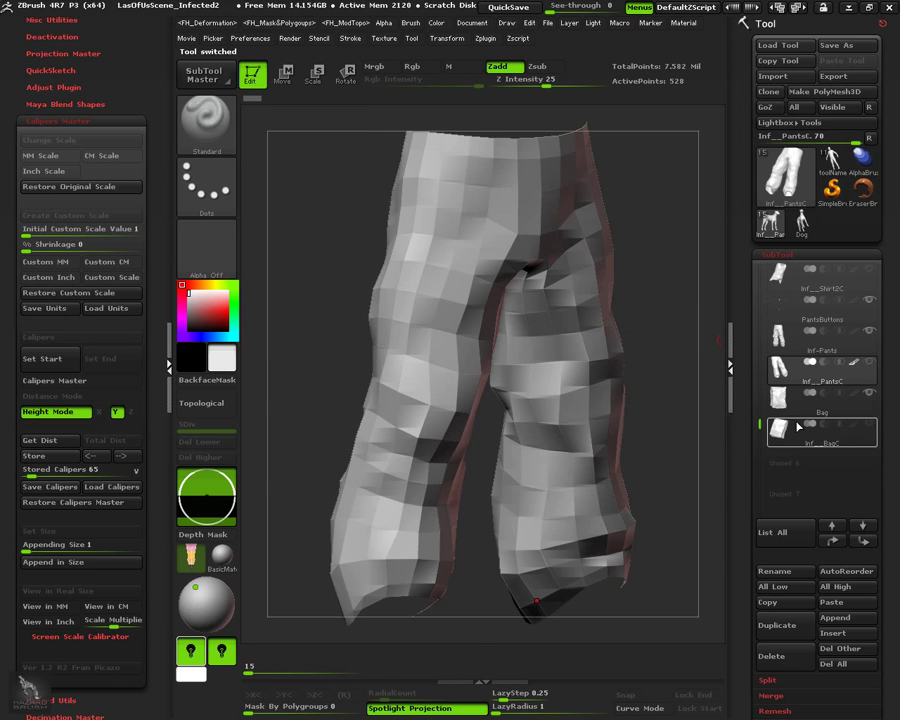
# Step: Select the figure's Shoes_1 subtool and place the caliper start point on the sole of one shoe
pyautogui.click(795, 405)
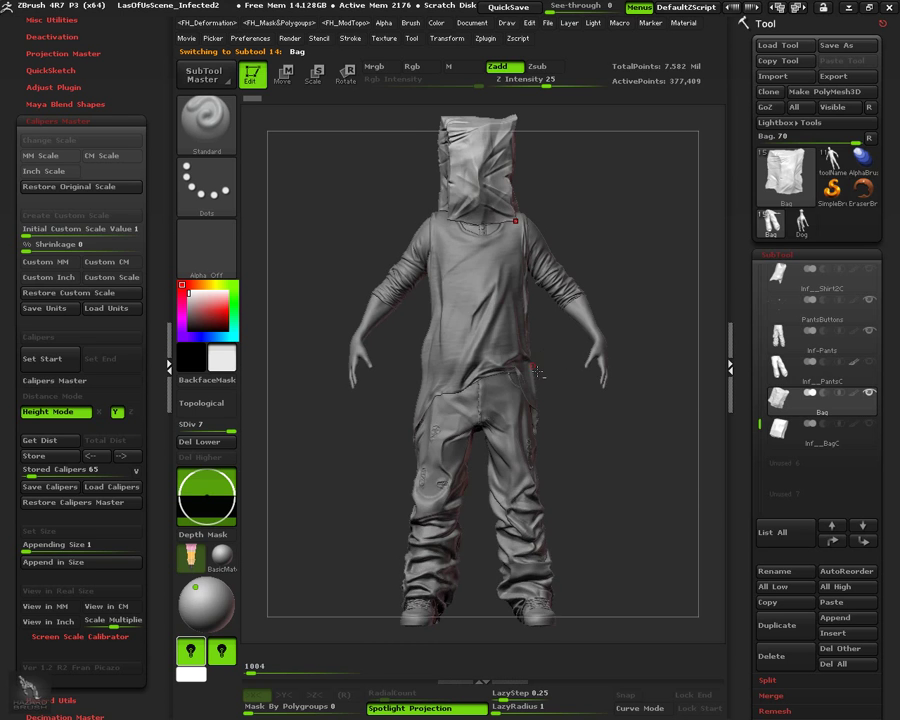
pyautogui.moveTo(535, 374); pyautogui.dragTo(540, 190)
pyautogui.press('w')
pyautogui.keyDown('alt'); pyautogui.click(492, 379); pyautogui.keyUp('alt')
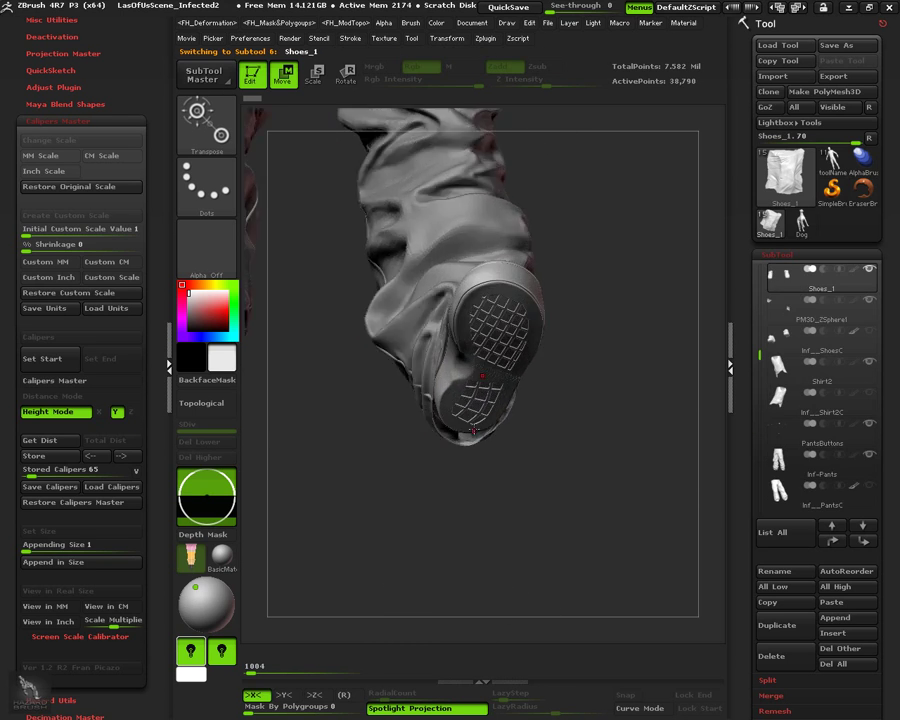
pyautogui.click(446, 409)
# Step: Set the caliper end point at the figure's hip, measuring its height from the sole in Y Height Mode
pyautogui.moveTo(480, 399); pyautogui.dragTo(470, 477, button='right')
pyautogui.moveTo(470, 477)
pyautogui.mouseDown()
pyautogui.moveTo(474, 224)
pyautogui.moveTo(569, 211)
pyautogui.mouseUp()
pyautogui.press('2')
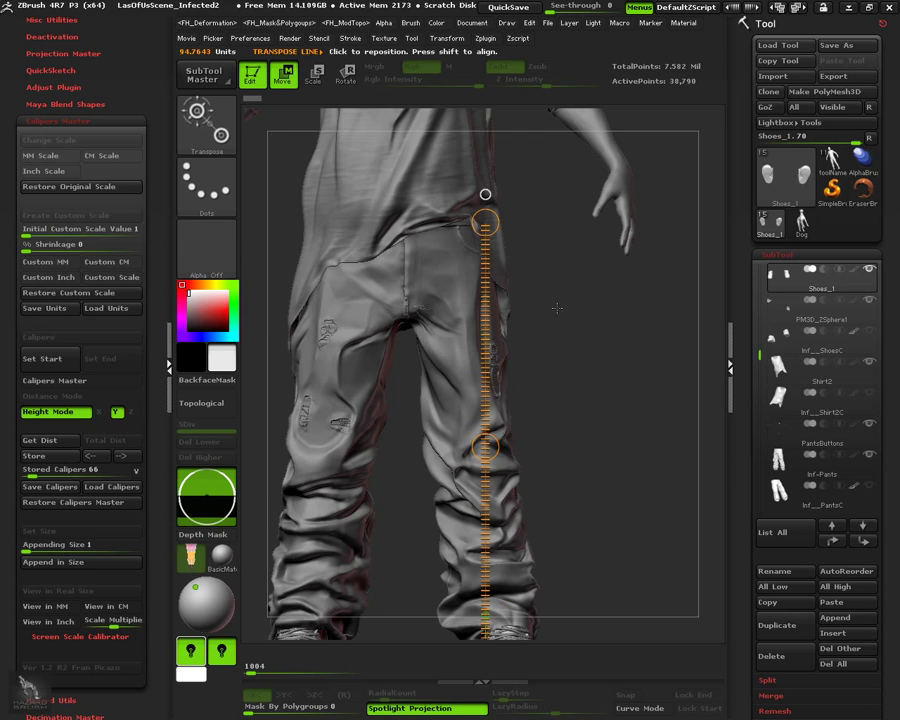
pyautogui.press('f')
pyautogui.keyDown('alt'); pyautogui.moveTo(546, 446); pyautogui.dragTo(528, 349); pyautogui.keyUp('alt')
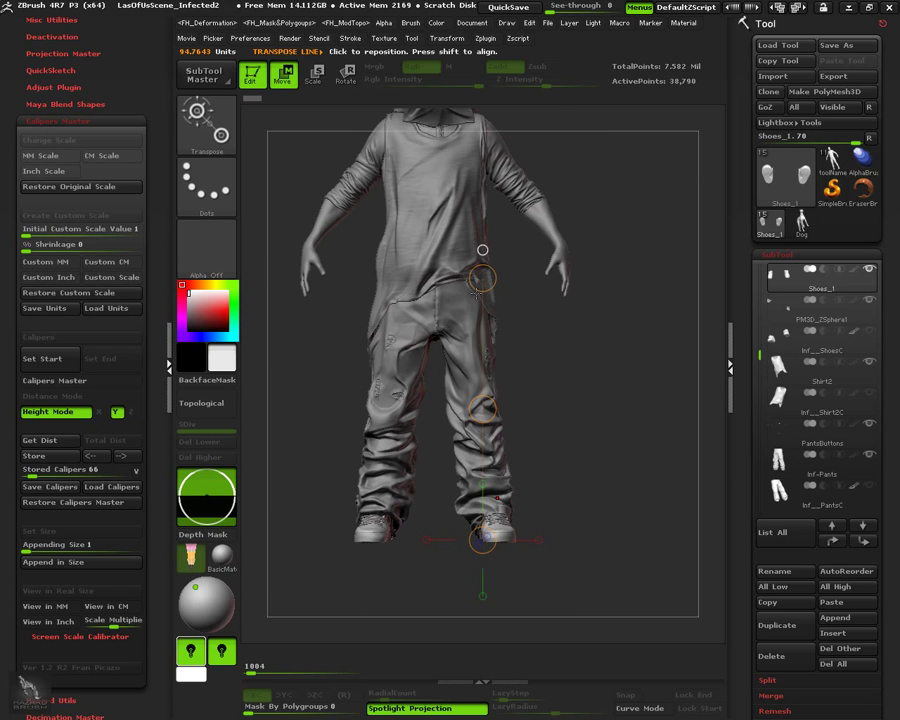
# Step: Get the leg line's distance, apply a Custom MM scale with an initial value of 1, and get the distance again
pyautogui.click(40, 440)
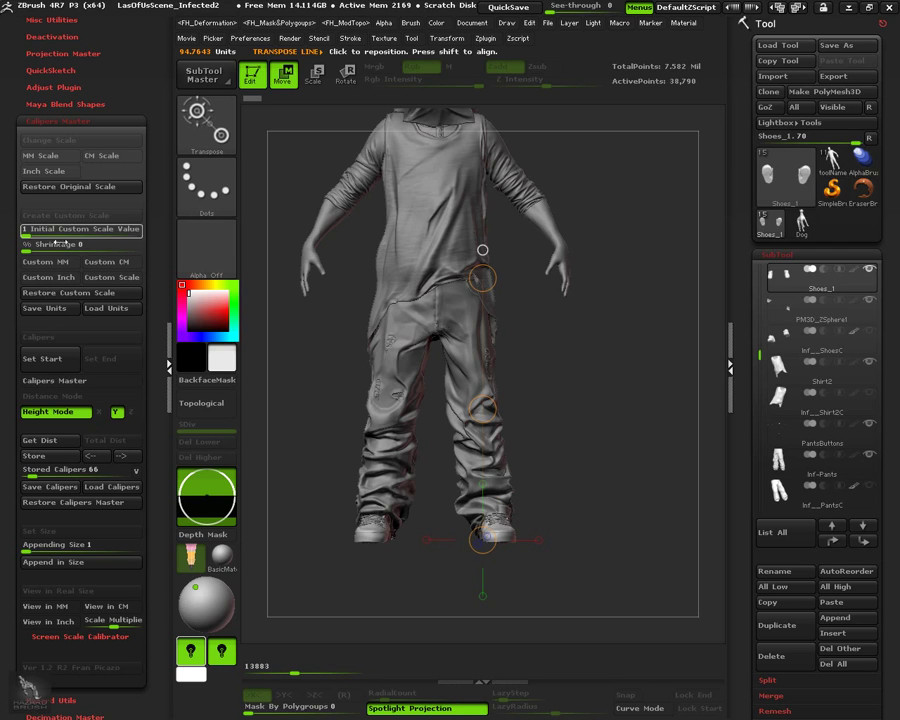
pyautogui.click(40, 266)
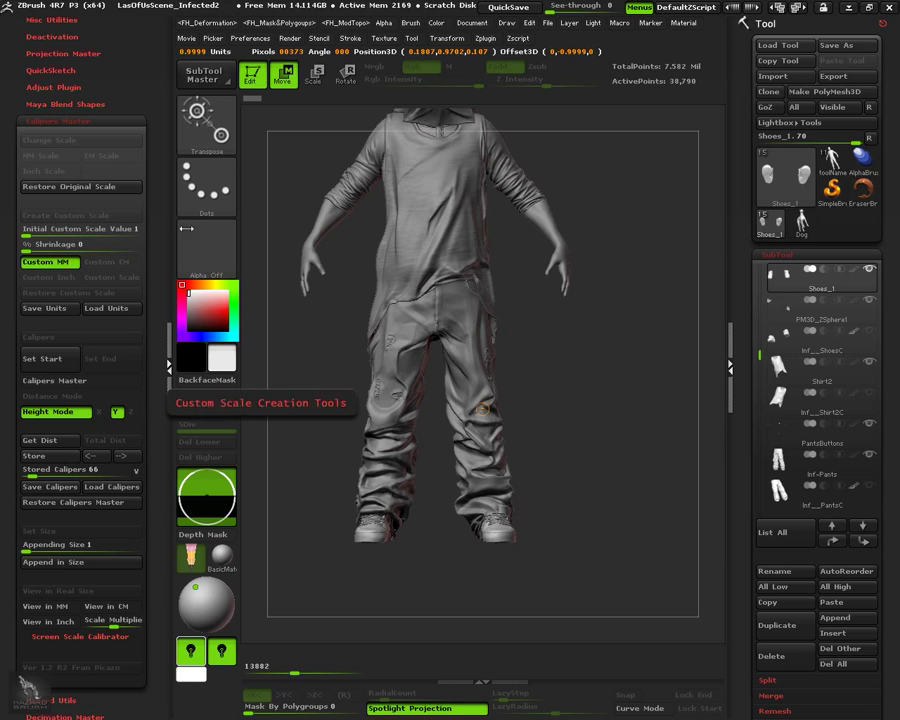
pyautogui.click(72, 442)
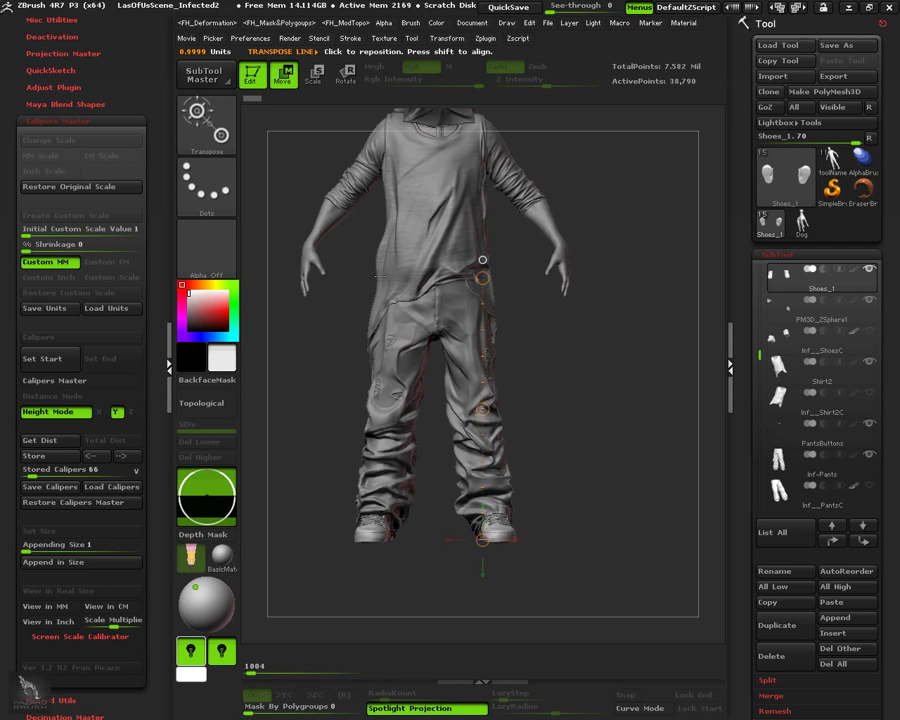
# Step: Switch to the Dog tool and set the caliper start point on its hind paw
pyautogui.click(799, 228)
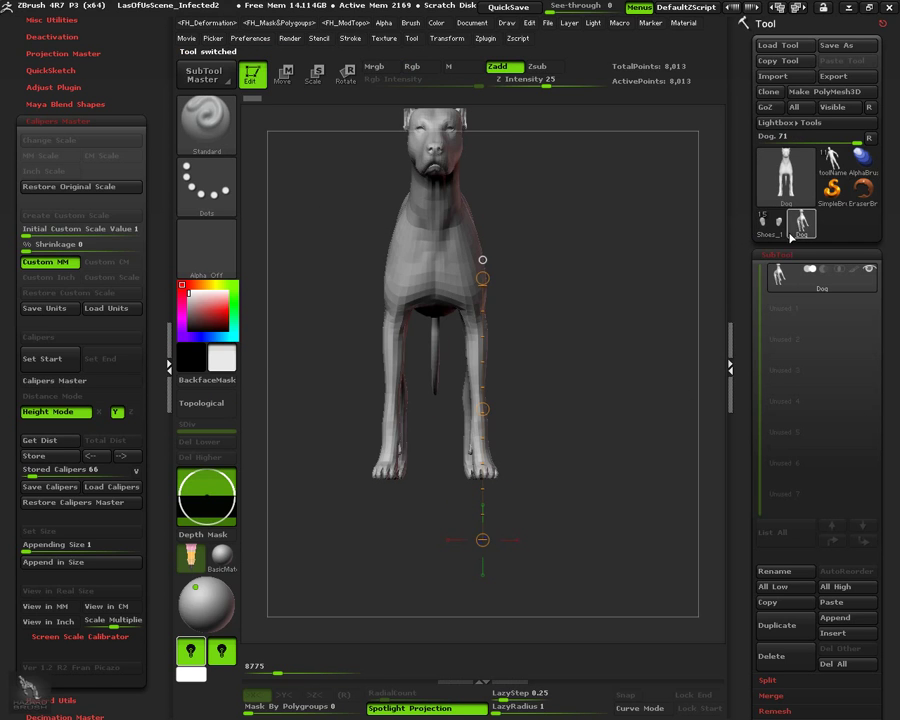
pyautogui.keyDown('alt'); pyautogui.moveTo(541, 258); pyautogui.dragTo(555, 351); pyautogui.keyUp('alt')
pyautogui.moveTo(538, 214); pyautogui.dragTo(309, 316)
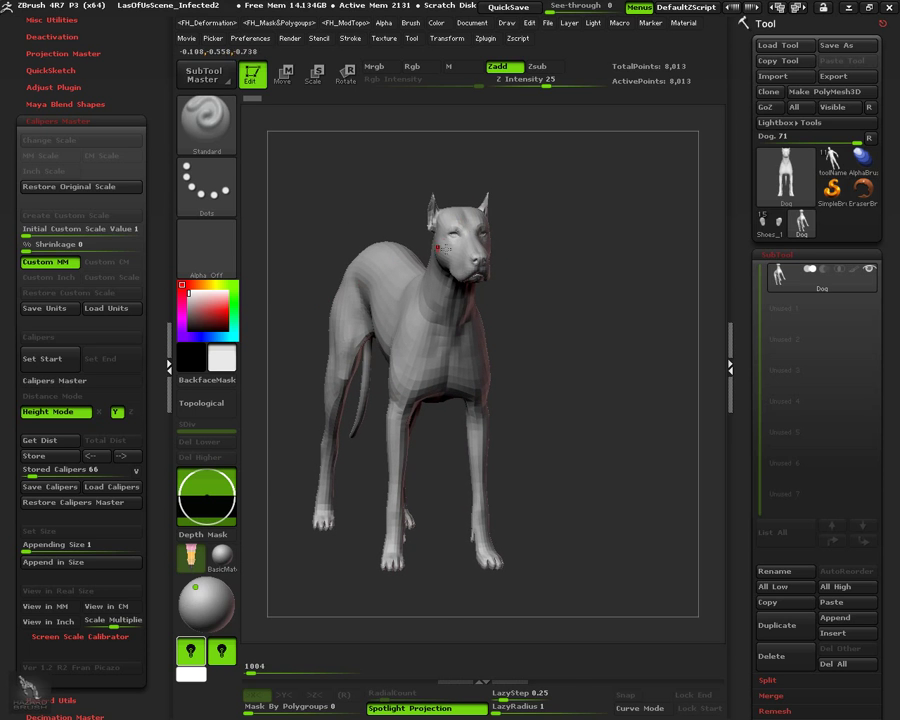
pyautogui.press('w')
pyautogui.keyDown('alt'); pyautogui.moveTo(457, 247); pyautogui.dragTo(491, 233, button='right'); pyautogui.keyUp('alt')
pyautogui.keyDown('shift'); pyautogui.moveTo(426, 279); pyautogui.dragTo(493, 264, button='right'); pyautogui.keyUp('shift')
pyautogui.keyDown('alt'); pyautogui.moveTo(372, 249); pyautogui.dragTo(410, 251, button='right'); pyautogui.keyUp('alt')
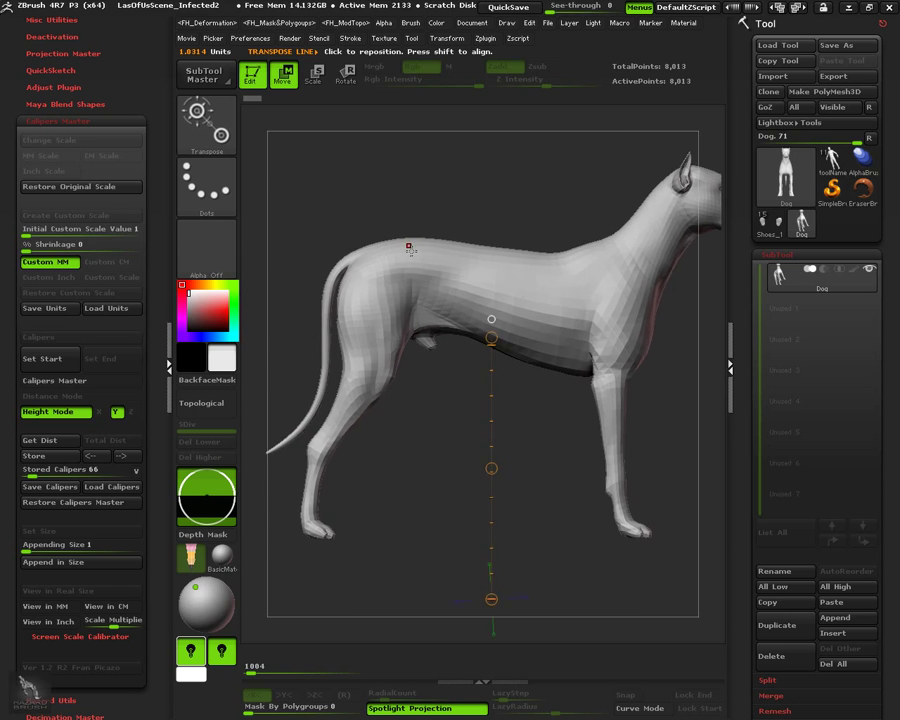
pyautogui.keyDown('alt'); pyautogui.moveTo(346, 533); pyautogui.dragTo(388, 470, button='right'); pyautogui.keyUp('alt')
pyautogui.click(374, 396)
pyautogui.press('1')
# Step: Set the caliper end point on top of the Dog's hindquarters to measure its height from the hind paw
pyautogui.moveTo(440, 378); pyautogui.dragTo(466, 374, button='right')
pyautogui.keyDown('ctrl'); pyautogui.moveTo(420, 400); pyautogui.dragTo(412, 300, button='right'); pyautogui.keyUp('ctrl')
pyautogui.keyDown('alt'); pyautogui.moveTo(508, 275); pyautogui.dragTo(496, 463, button='right'); pyautogui.keyUp('alt')
pyautogui.keyDown('ctrl'); pyautogui.moveTo(465, 306); pyautogui.dragTo(472, 392, button='right'); pyautogui.keyUp('ctrl')
pyautogui.keyDown('alt'); pyautogui.moveTo(492, 302); pyautogui.dragTo(440, 337, button='right'); pyautogui.keyUp('alt')
pyautogui.moveTo(425, 323); pyautogui.dragTo(405, 309)
pyautogui.click(405, 310)
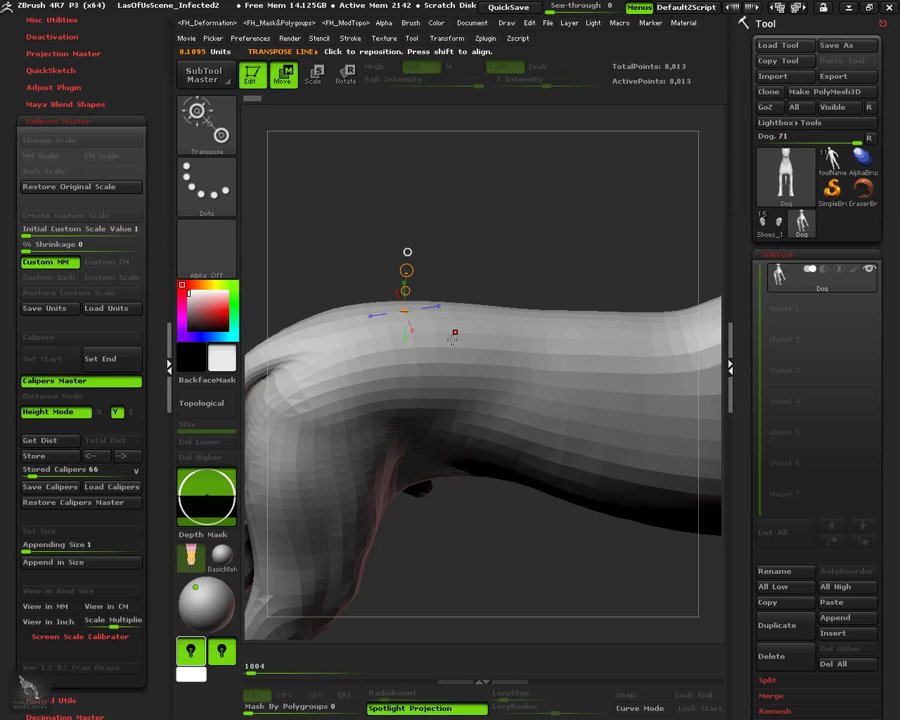
pyautogui.press('2')
pyautogui.moveTo(476, 363); pyautogui.dragTo(481, 328, button='right')
pyautogui.keyDown('ctrl'); pyautogui.moveTo(525, 392); pyautogui.dragTo(438, 327, button='right'); pyautogui.keyUp('ctrl')
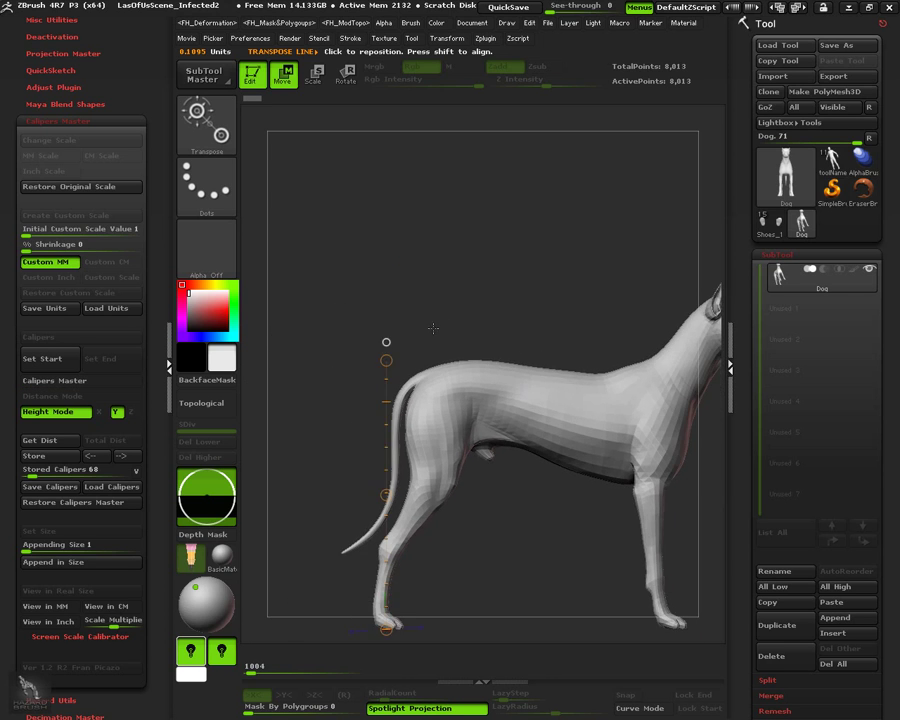
pyautogui.keyDown('alt'); pyautogui.moveTo(508, 341); pyautogui.dragTo(452, 315, button='right'); pyautogui.keyUp('alt')
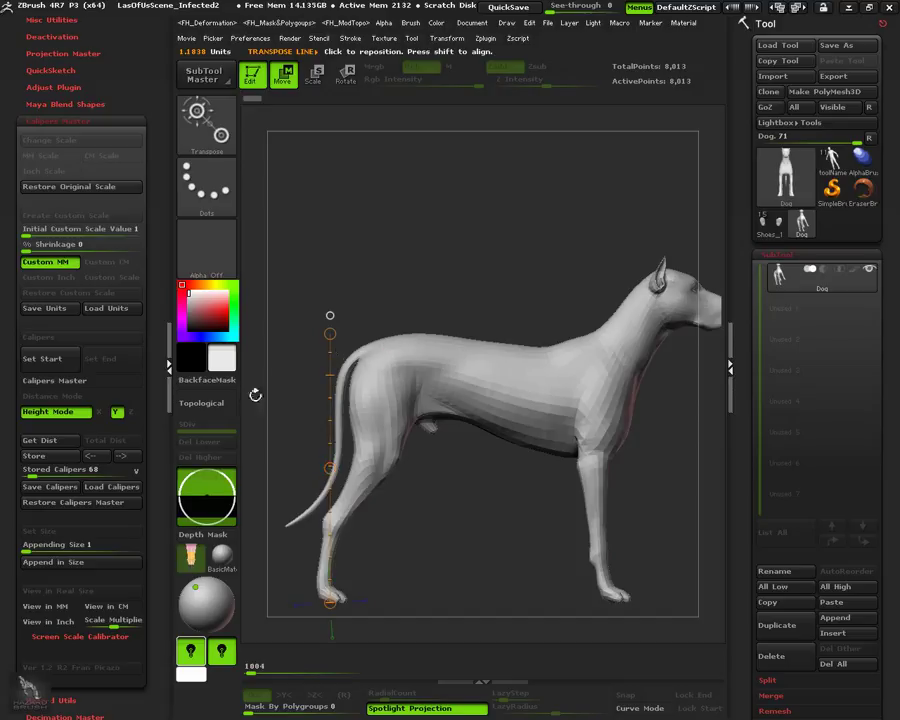
# Step: Using an Appending Size of 1, paste the Dog into the clothed figure's tool below Shoes_1 and select it
pyautogui.click(68, 545)
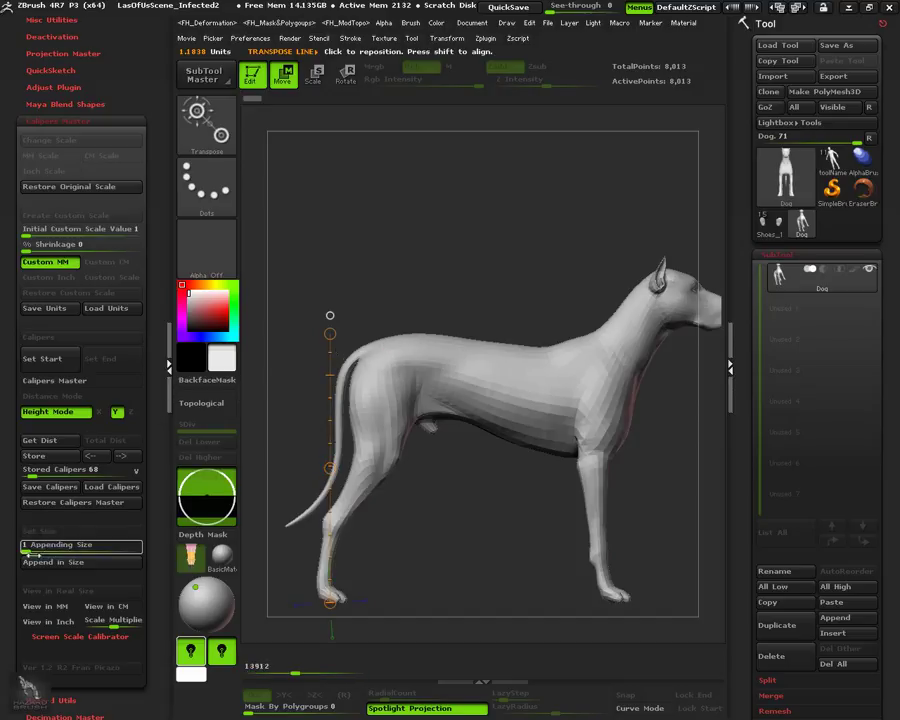
pyautogui.write('0')
pyautogui.press('Return')
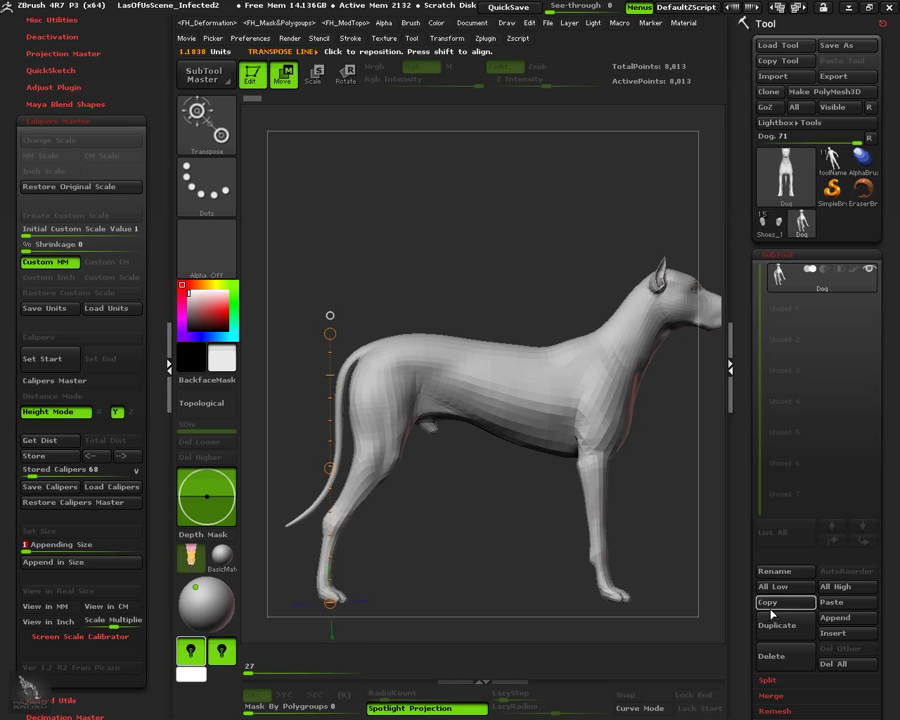
pyautogui.click(768, 222)
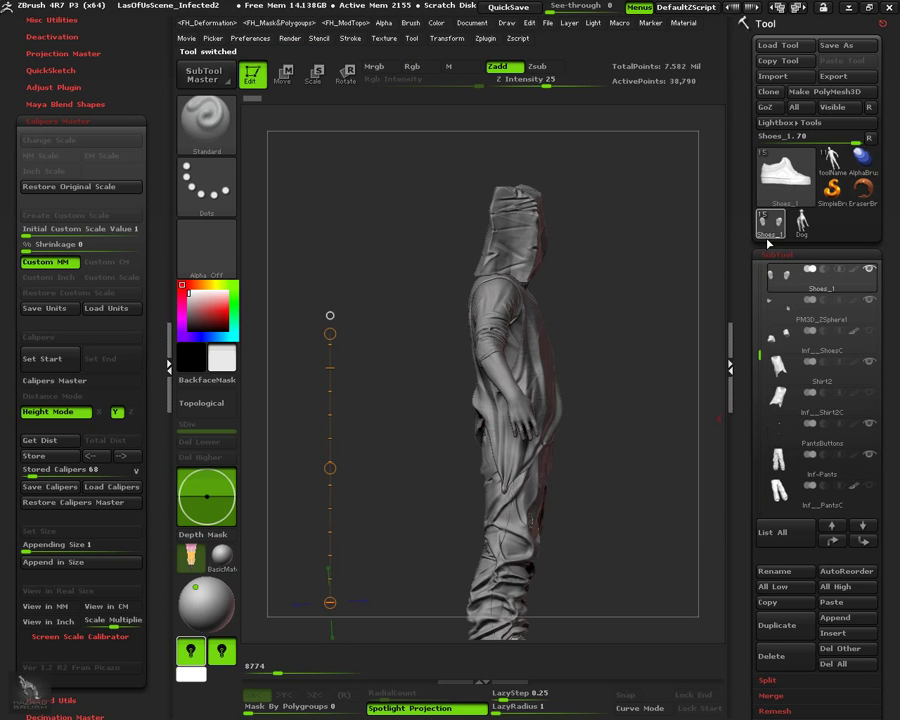
pyautogui.click(830, 604)
pyautogui.moveTo(531, 432)
pyautogui.keyDown('alt'); pyautogui.mouseDown()
pyautogui.moveTo(503, 352)
pyautogui.moveTo(515, 470)
pyautogui.moveTo(498, 432)
pyautogui.moveTo(504, 331)
pyautogui.mouseUp(); pyautogui.keyUp('alt')
pyautogui.keyDown('alt'); pyautogui.click(504, 450); pyautogui.keyUp('alt')
# Step: Move the Dog subtool beside the clothed figure, aligning its position from several views
pyautogui.press('w')
pyautogui.moveTo(504, 392)
pyautogui.keyDown('shift'); pyautogui.mouseDown()
pyautogui.moveTo(517, 276)
pyautogui.moveTo(531, 359)
pyautogui.moveTo(536, 207)
pyautogui.mouseUp(); pyautogui.keyUp('shift')
pyautogui.hotkey('shift', 'p')
pyautogui.keyDown('shift'); pyautogui.moveTo(536, 269); pyautogui.dragTo(536, 272); pyautogui.keyUp('shift')
pyautogui.moveTo(634, 379); pyautogui.dragTo(490, 386)
pyautogui.keyDown('alt'); pyautogui.moveTo(640, 400); pyautogui.dragTo(576, 437); pyautogui.keyUp('alt')
pyautogui.keyDown('shift'); pyautogui.moveTo(485, 387); pyautogui.dragTo(594, 387); pyautogui.keyUp('shift')
pyautogui.keyDown('shift'); pyautogui.moveTo(539, 387); pyautogui.dragTo(650, 389); pyautogui.keyUp('shift')
pyautogui.moveTo(659, 342)
pyautogui.keyDown('shift'); pyautogui.mouseDown()
pyautogui.moveTo(516, 364)
pyautogui.moveTo(510, 320)
pyautogui.mouseUp(); pyautogui.keyUp('shift')
pyautogui.keyDown('shift'); pyautogui.moveTo(498, 373); pyautogui.dragTo(354, 373); pyautogui.keyUp('shift')
pyautogui.moveTo(560, 350); pyautogui.dragTo(480, 350)
pyautogui.moveTo(480, 350)
pyautogui.keyDown('alt'); pyautogui.mouseDown()
pyautogui.moveTo(458, 378)
pyautogui.moveTo(466, 293)
pyautogui.mouseUp(); pyautogui.keyUp('alt')
pyautogui.hotkey('shift', 'p')
# Step: Measure the appended Dog's height from its back down to the hind paw and get the distance
pyautogui.click(43, 359)
pyautogui.moveTo(625, 450); pyautogui.dragTo(612, 400)
pyautogui.keyDown('alt'); pyautogui.moveTo(612, 480); pyautogui.dragTo(575, 275); pyautogui.keyUp('alt')
pyautogui.moveTo(551, 528); pyautogui.dragTo(551, 552)
pyautogui.click(100, 359)
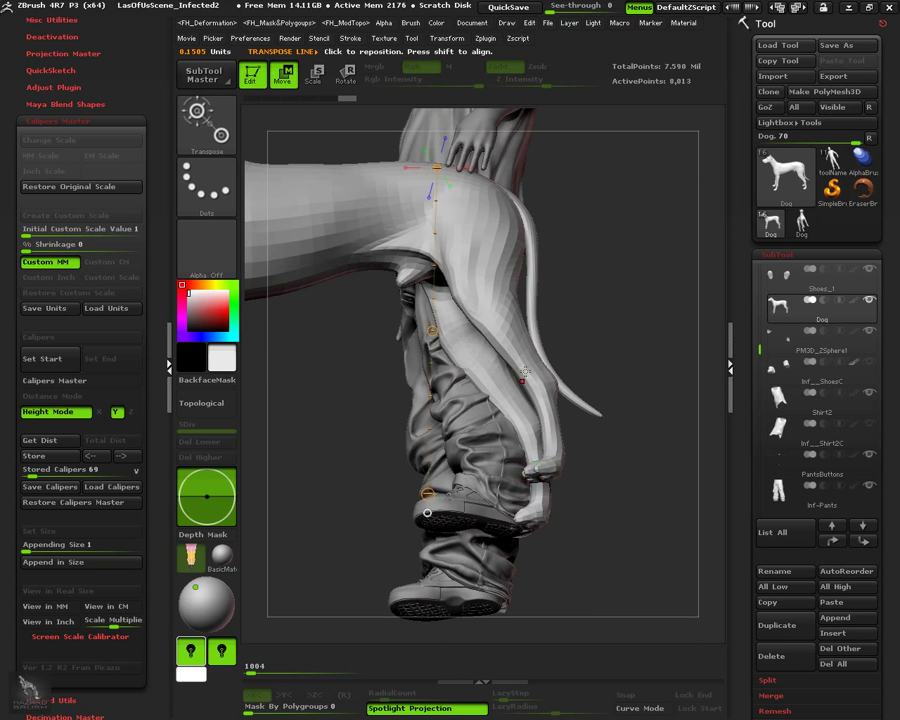
pyautogui.keyDown('shift'); pyautogui.moveTo(625, 490); pyautogui.dragTo(527, 336); pyautogui.keyUp('shift')
pyautogui.click(48, 440)
pyautogui.moveTo(415, 265); pyautogui.dragTo(525, 330)
pyautogui.keyDown('alt'); pyautogui.moveTo(530, 430); pyautogui.dragTo(445, 378); pyautogui.keyUp('alt')
# Step: Restore the original scale and get the Dog height line's distance again
pyautogui.click(91, 190)
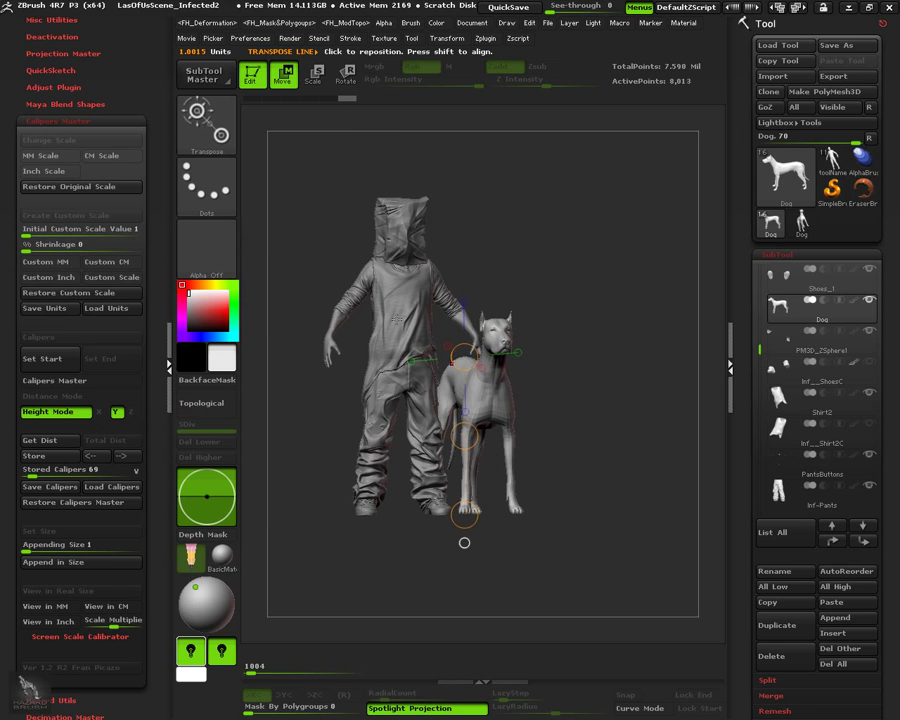
pyautogui.click(68, 445)
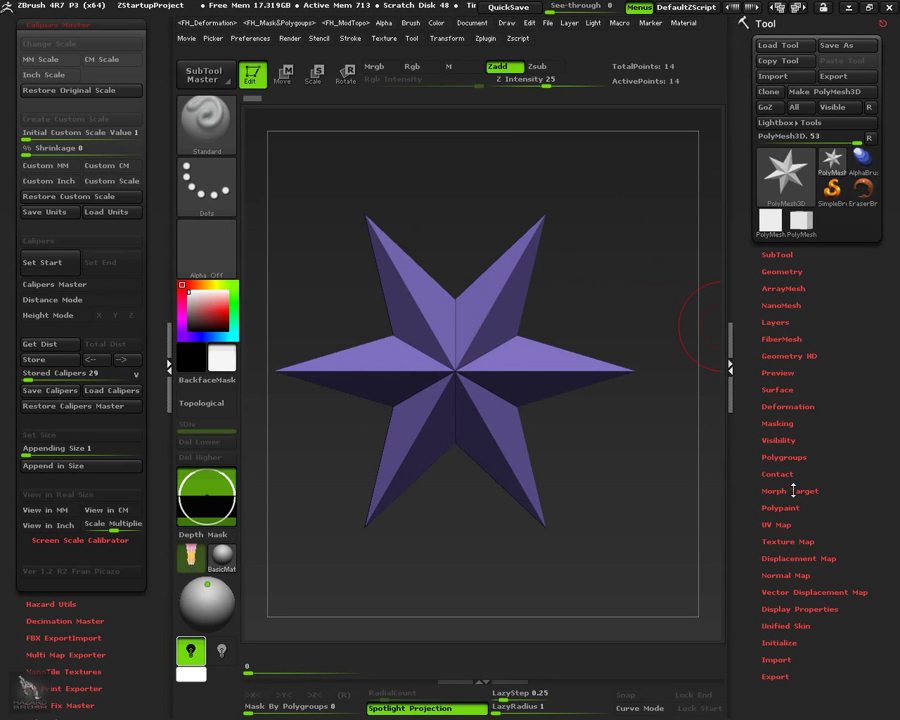
# Step: Initialize the PolyMesh3D star as a QCube
pyautogui.click(784, 645)
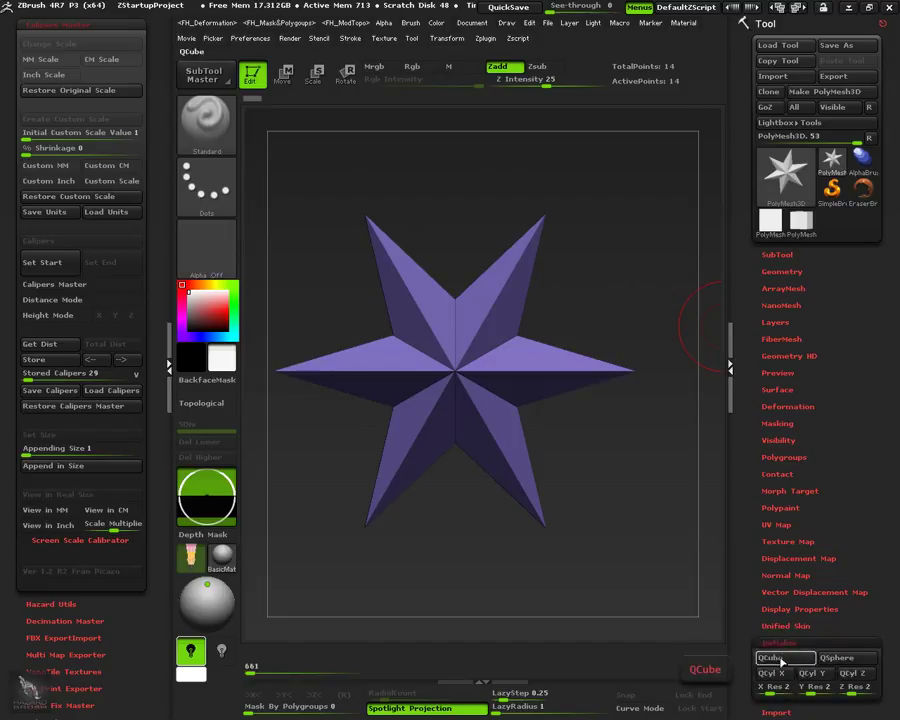
pyautogui.click(782, 659)
pyautogui.click(780, 642)
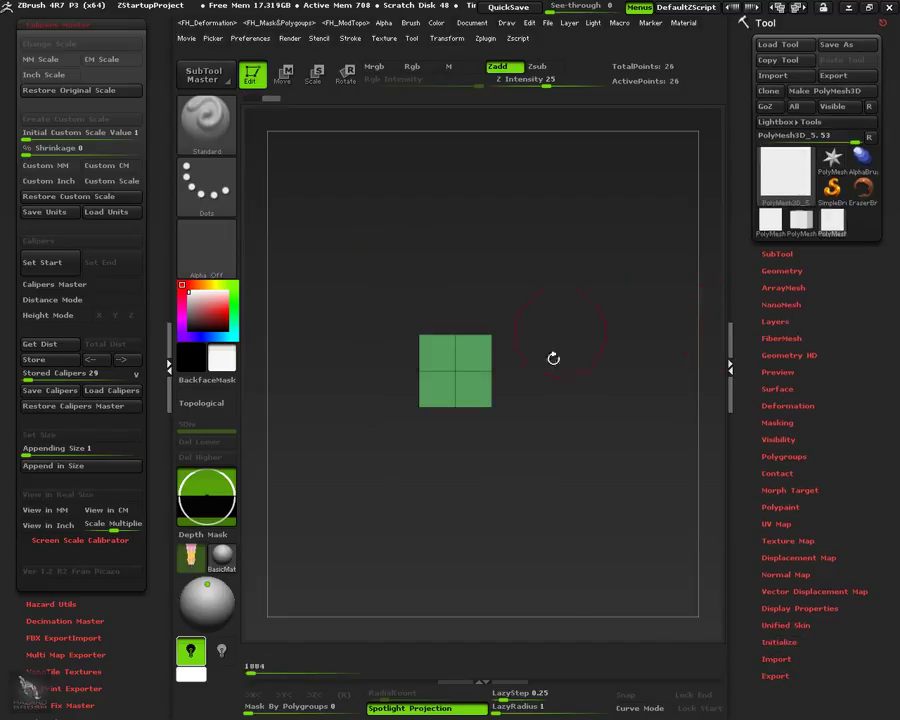
pyautogui.moveTo(476, 364)
pyautogui.mouseDown(button='right')
pyautogui.moveTo(484, 370)
pyautogui.moveTo(473, 372)
pyautogui.mouseUp(button='right')
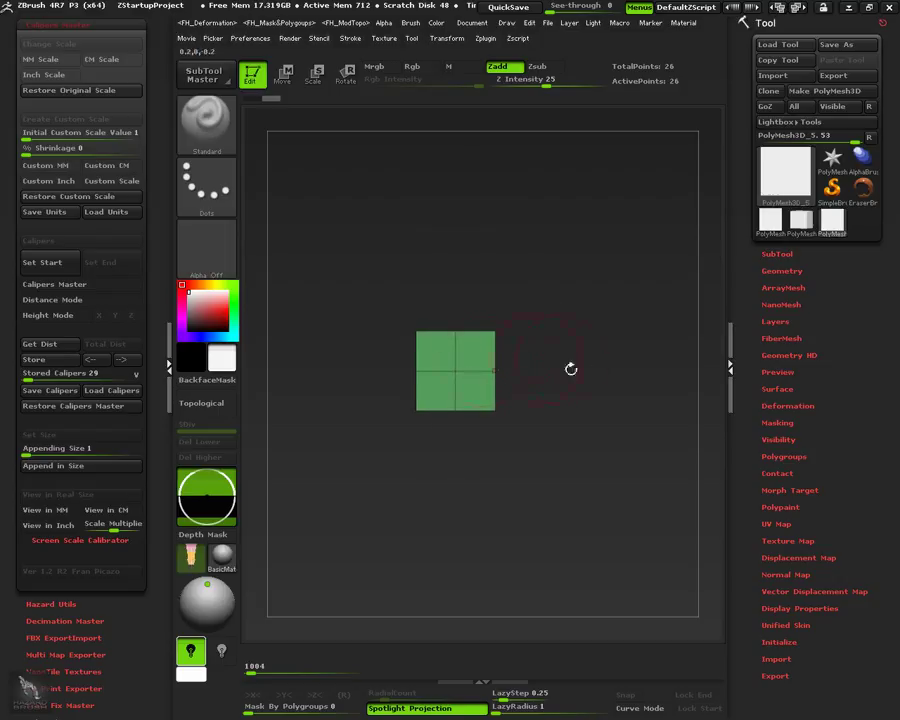
# Step: Unify the cube and display its geometry size and DynaMesh settings
pyautogui.click(786, 408)
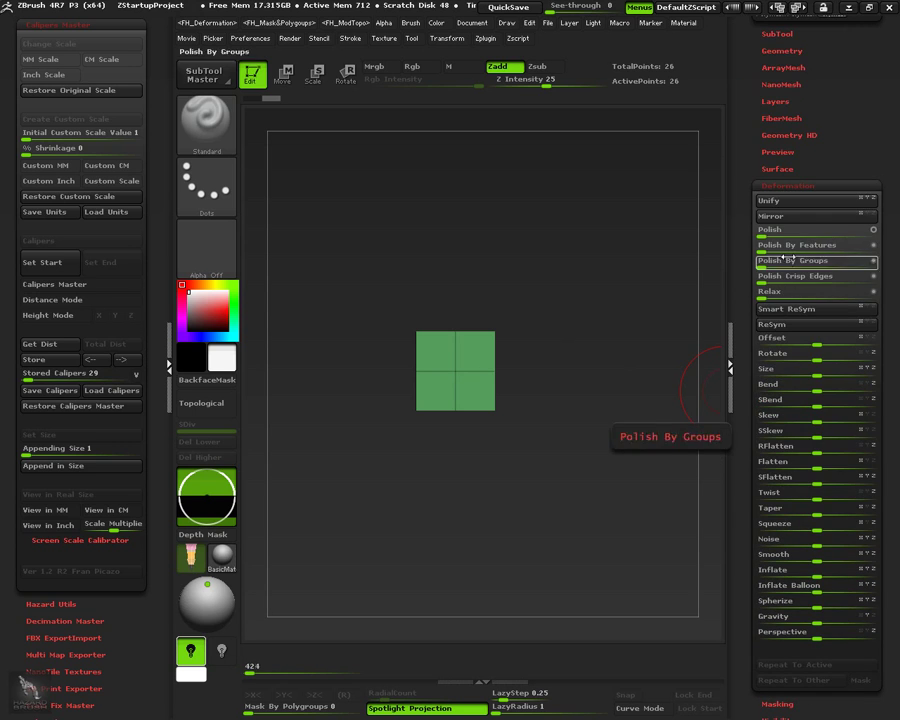
pyautogui.click(784, 203)
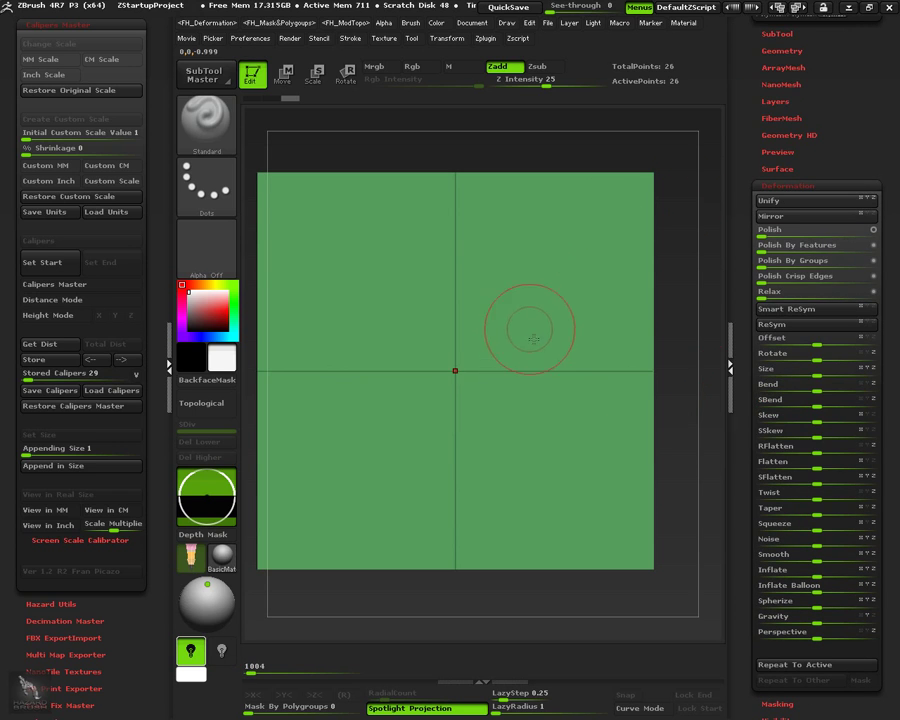
pyautogui.keyDown('ctrl'); pyautogui.moveTo(532, 349); pyautogui.dragTo(482, 355, button='right'); pyautogui.keyUp('ctrl')
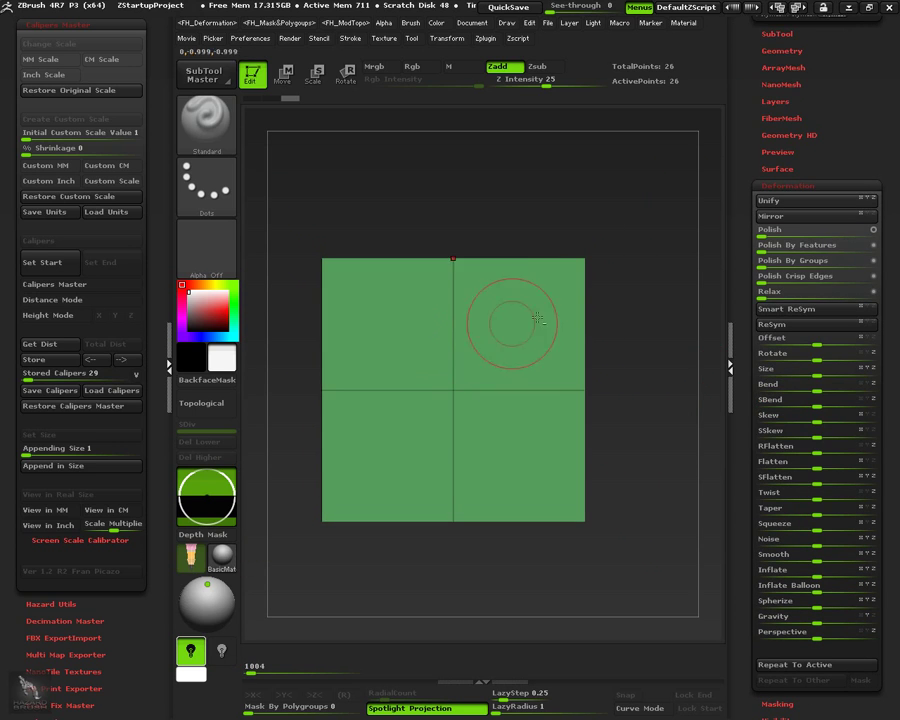
pyautogui.click(786, 187)
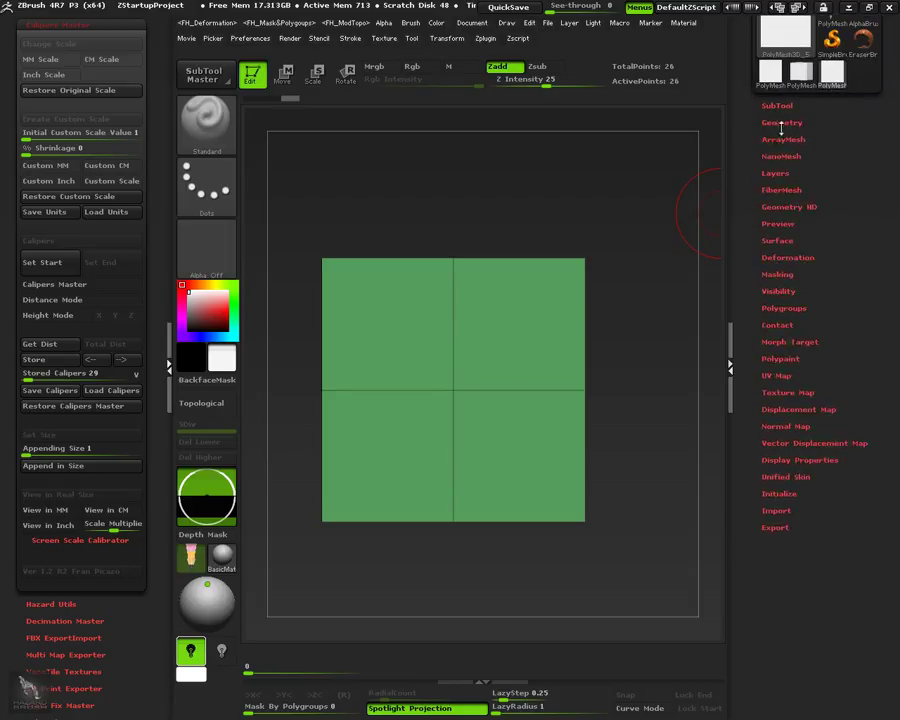
pyautogui.click(781, 123)
pyautogui.scroll(3, 744, 174)
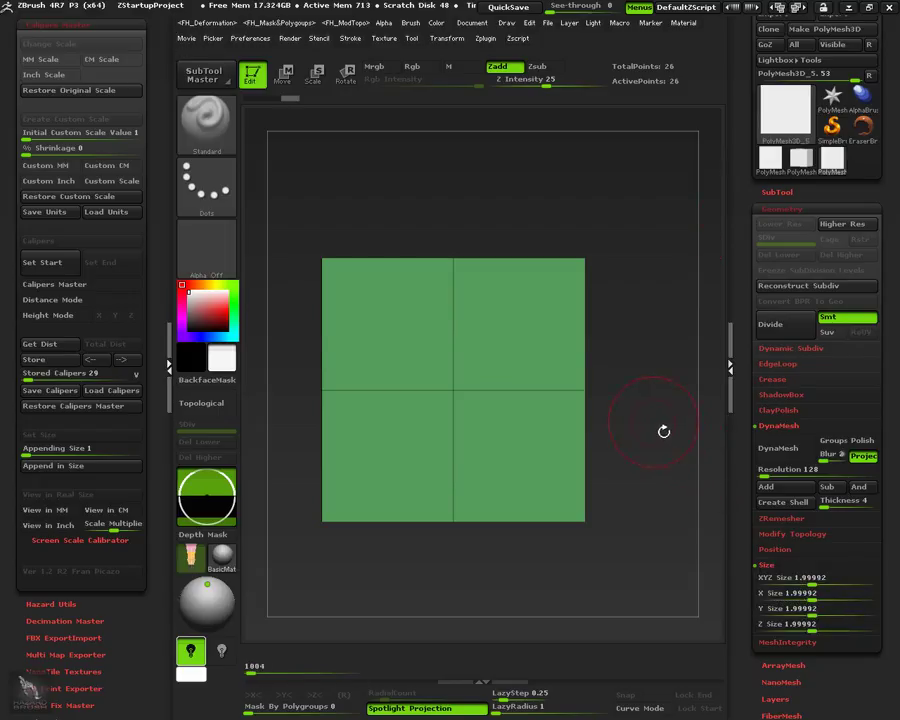
# Step: Measure the cube's upper edge from the upper-right to the upper-left corner
pyautogui.press('w')
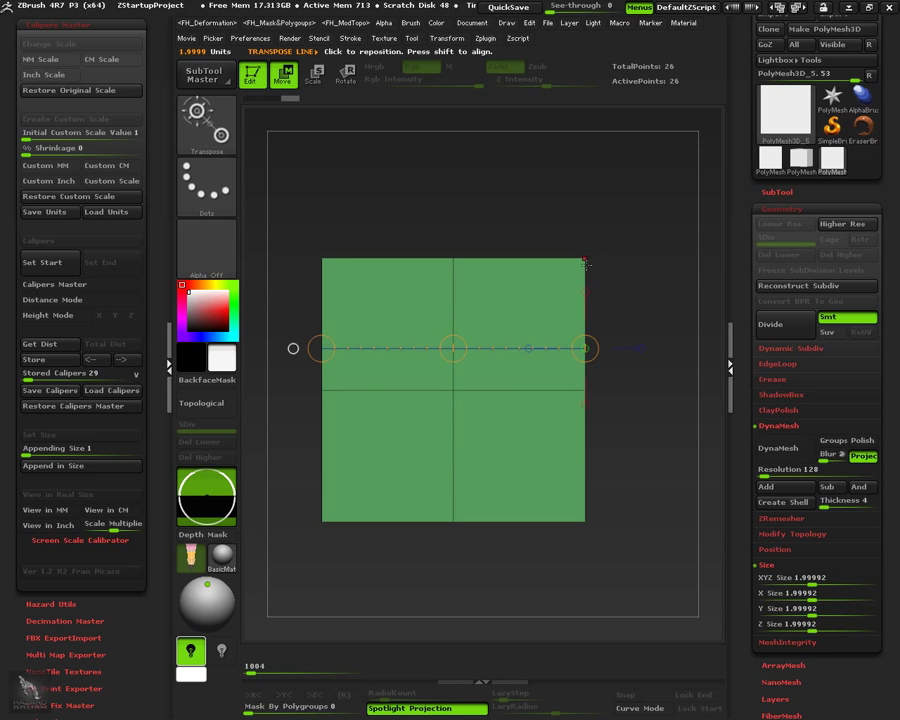
pyautogui.moveTo(585, 262); pyautogui.dragTo(484, 272)
pyautogui.click(322, 259)
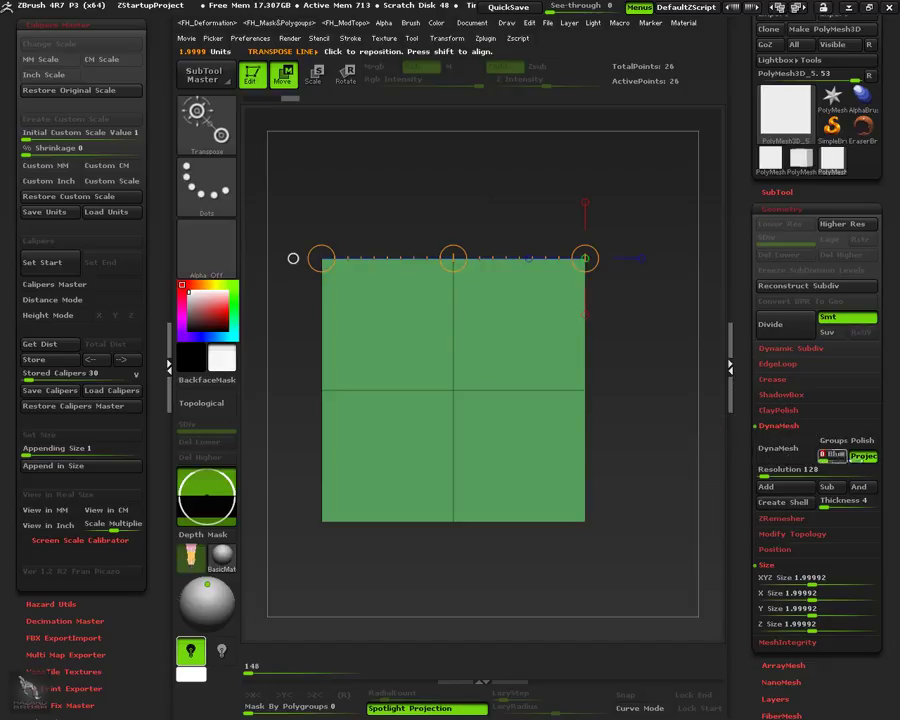
# Step: DynaMesh the cube at a resolution of 32 with Project turned off
pyautogui.click(860, 462)
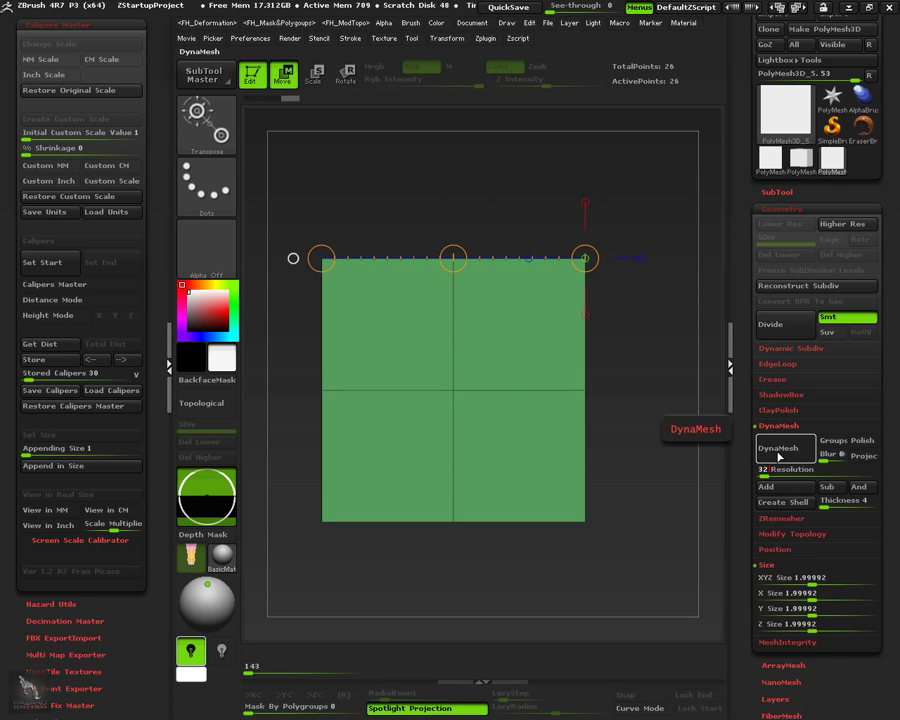
pyautogui.click(778, 455)
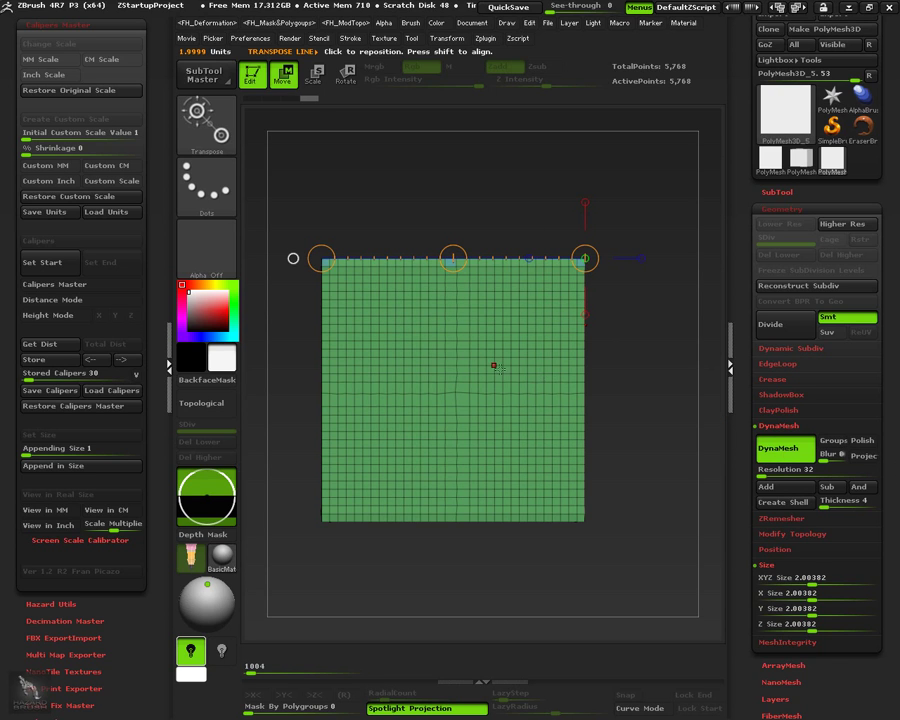
# Step: Measure the width of a single polygon on the front face of the DynaMeshed cube with the calipers
pyautogui.keyDown('ctrl'); pyautogui.moveTo(512, 365); pyautogui.dragTo(532, 612, button='right'); pyautogui.keyUp('ctrl')
pyautogui.keyDown('ctrl'); pyautogui.moveTo(534, 180); pyautogui.dragTo(537, 311, button='right'); pyautogui.keyUp('ctrl')
pyautogui.click(535, 306)
pyautogui.press('1')
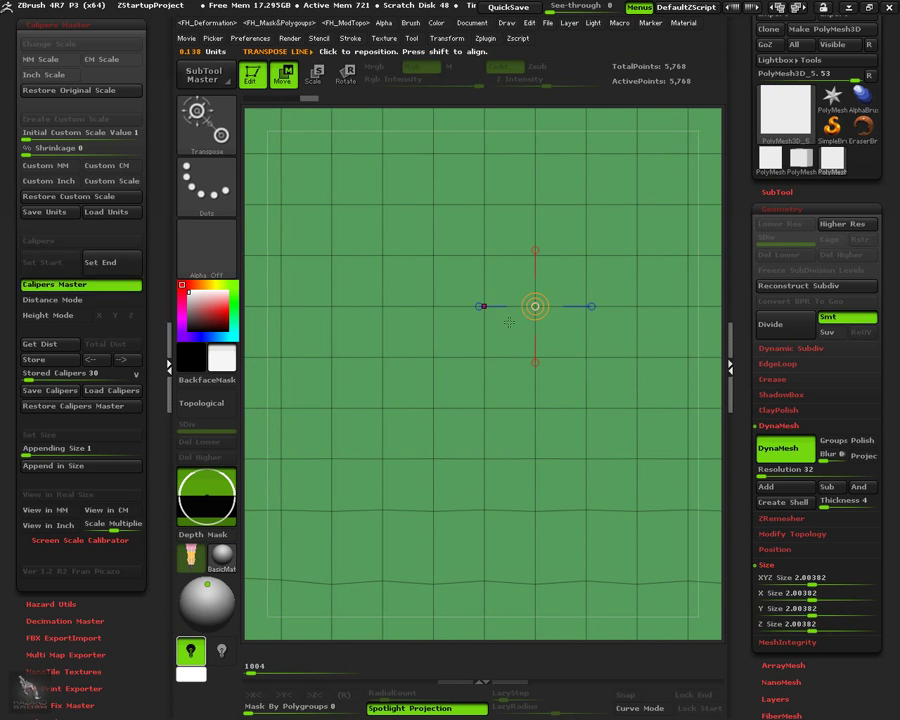
pyautogui.click(497, 311)
pyautogui.press('2')
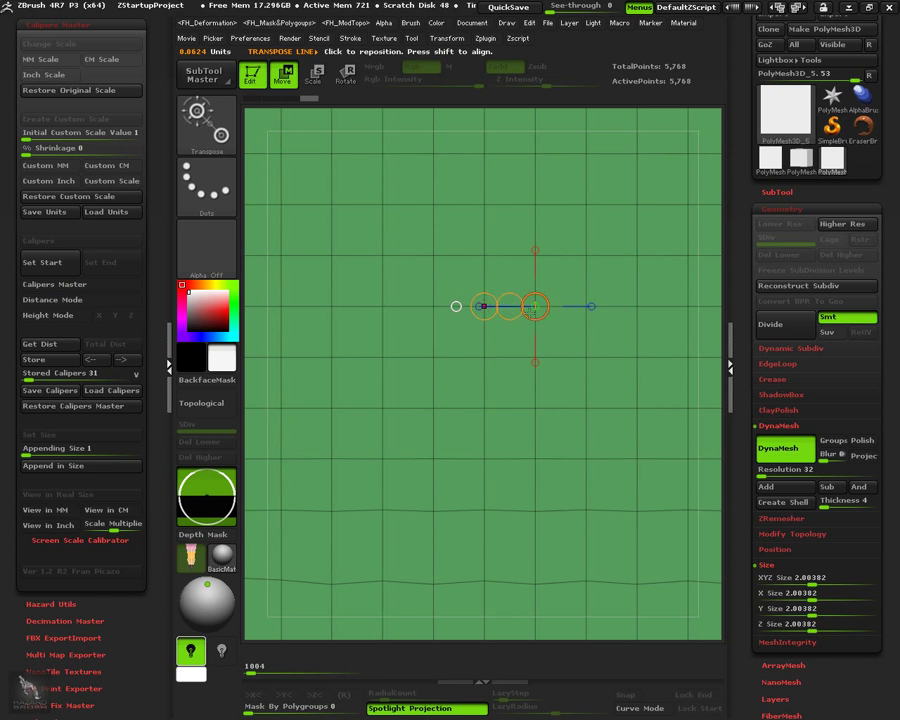
# Step: Create a custom scale with an initial value of 1 from the measured polygon, naming the units "polygons"
pyautogui.click(76, 133)
pyautogui.press('Return')
pyautogui.click(112, 181)
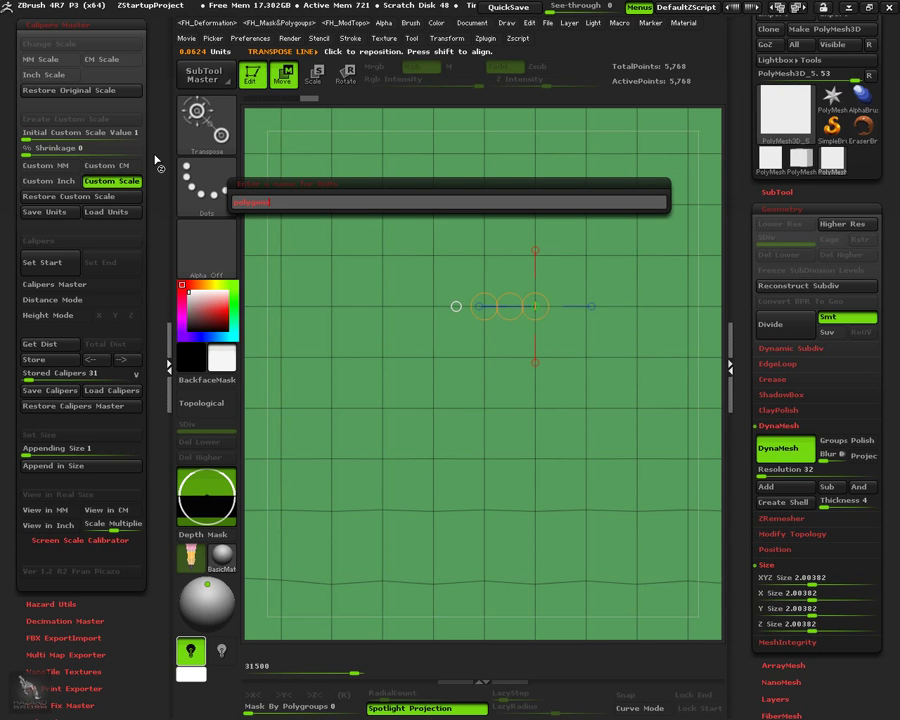
pyautogui.press('Return')
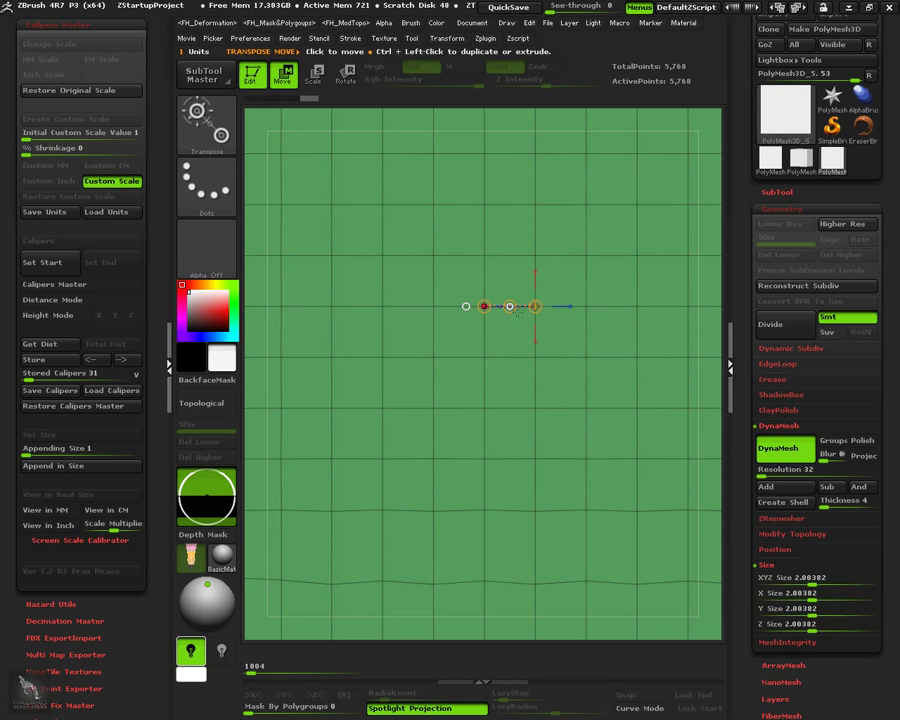
# Step: Measure the cube's full width between its two side faces using Height Mode constrained to the X axis
pyautogui.keyDown('alt'); pyautogui.moveTo(450, 334); pyautogui.dragTo(303, 325, button='right'); pyautogui.keyUp('alt')
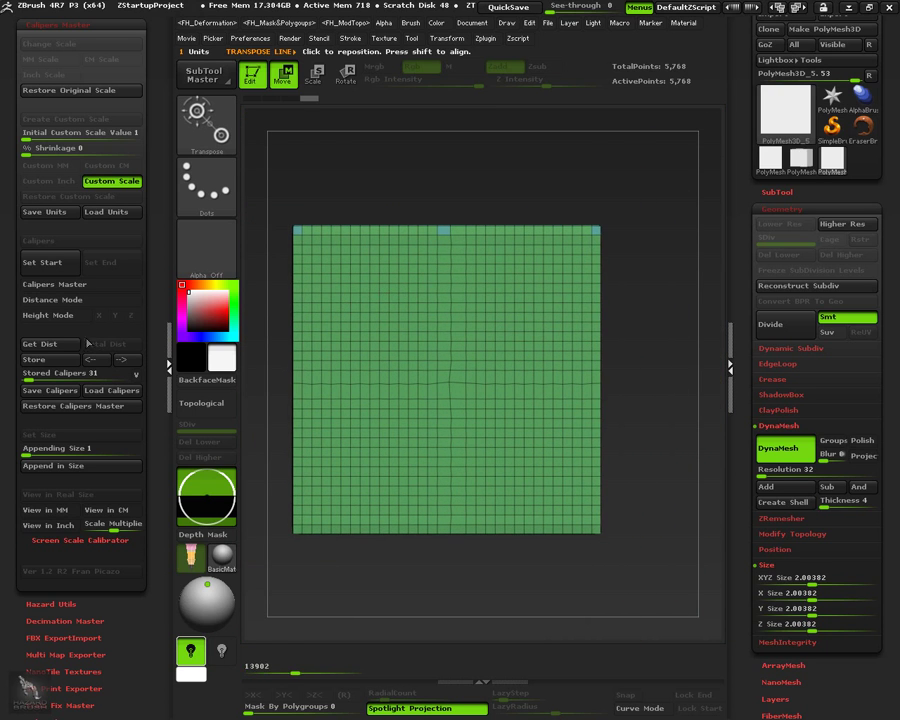
pyautogui.click(62, 320)
pyautogui.click(102, 318)
pyautogui.moveTo(640, 333); pyautogui.dragTo(563, 340, button='right')
pyautogui.click(622, 360)
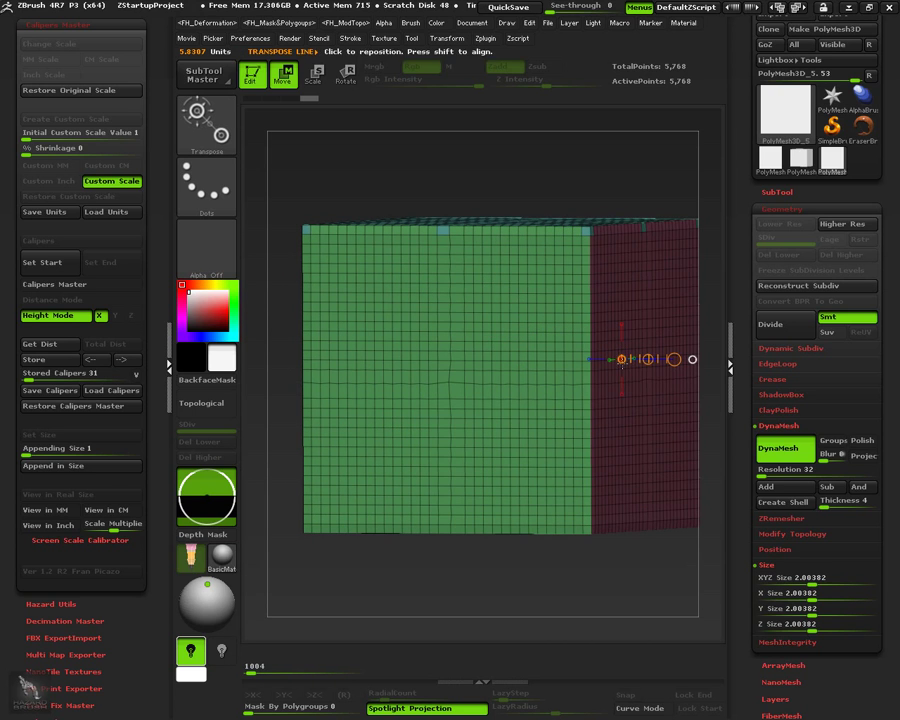
pyautogui.press('1')
pyautogui.moveTo(412, 331); pyautogui.dragTo(465, 293, button='right')
pyautogui.click(288, 339)
pyautogui.press('2')
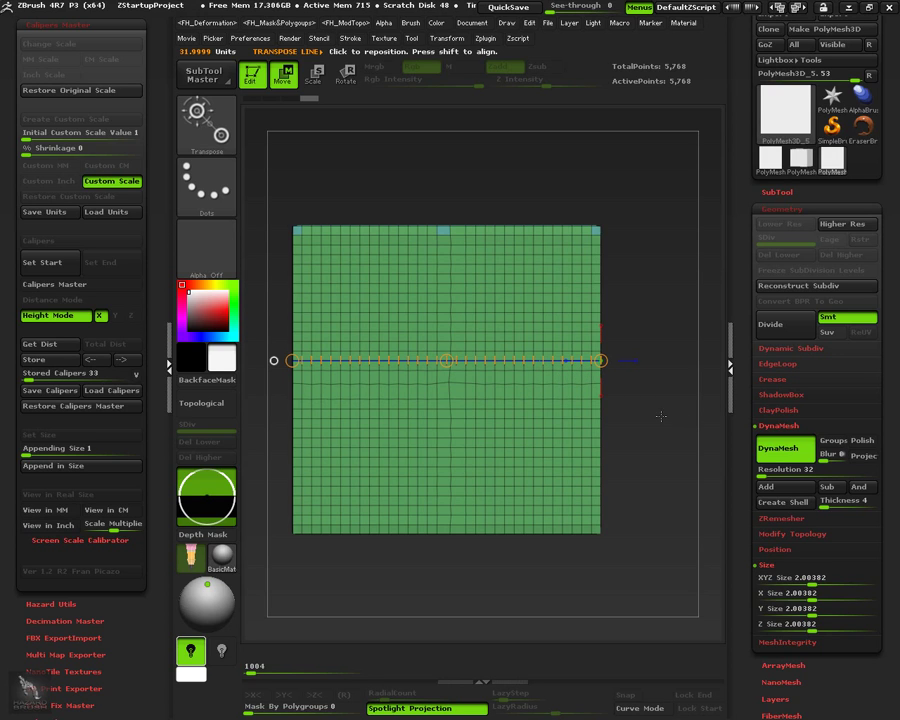
pyautogui.click(50, 343)
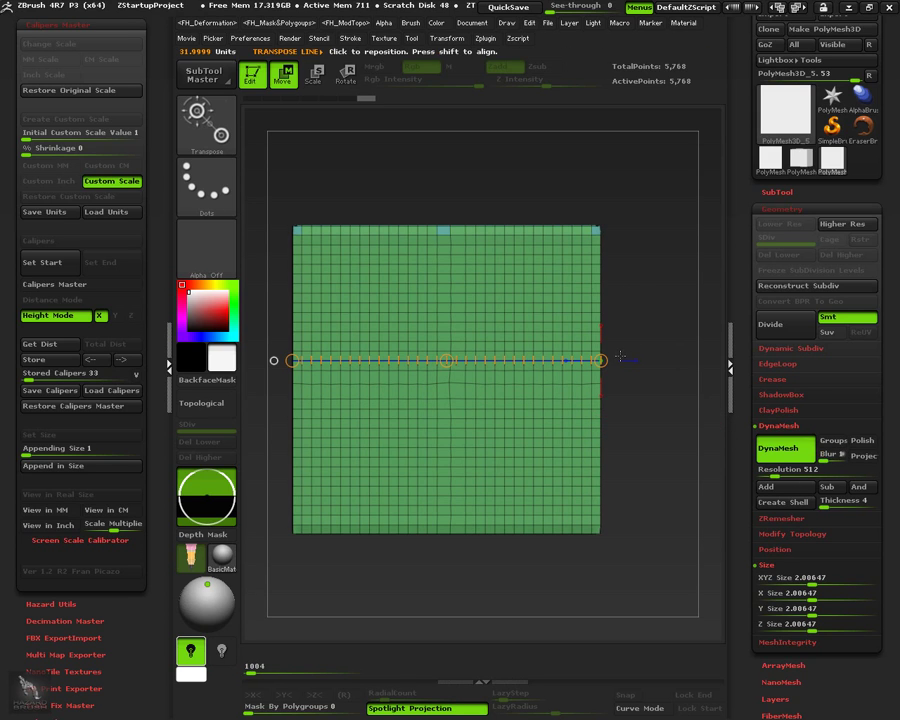
# Step: Re-DynaMesh the cube at a resolution of 512 and isolate a small patch of polygons on its front face
pyautogui.press('q')
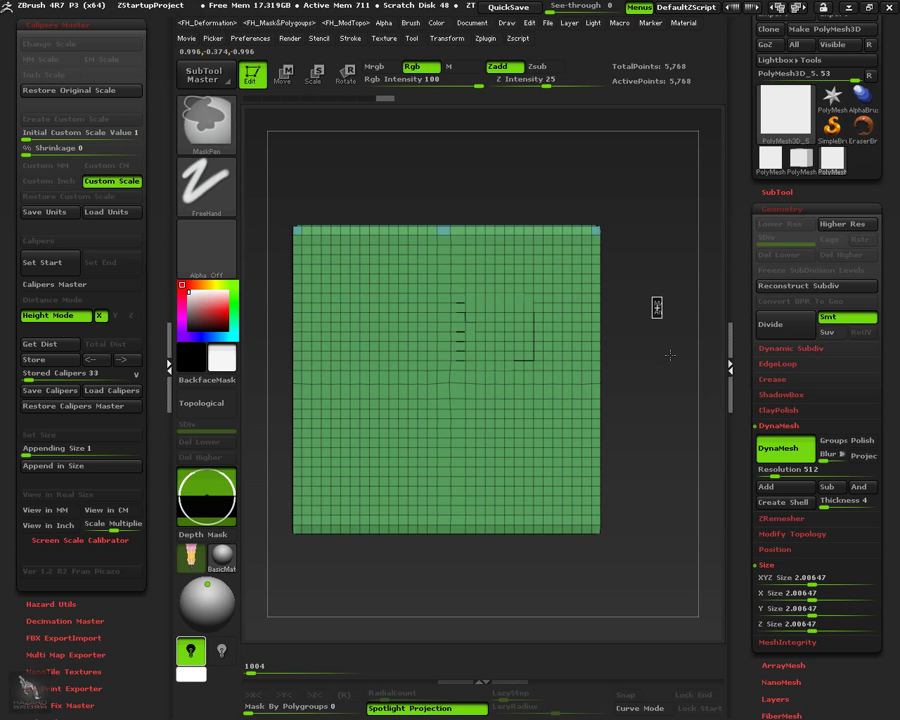
pyautogui.keyDown('ctrl'); pyautogui.moveTo(670, 354); pyautogui.dragTo(638, 321); pyautogui.keyUp('ctrl')
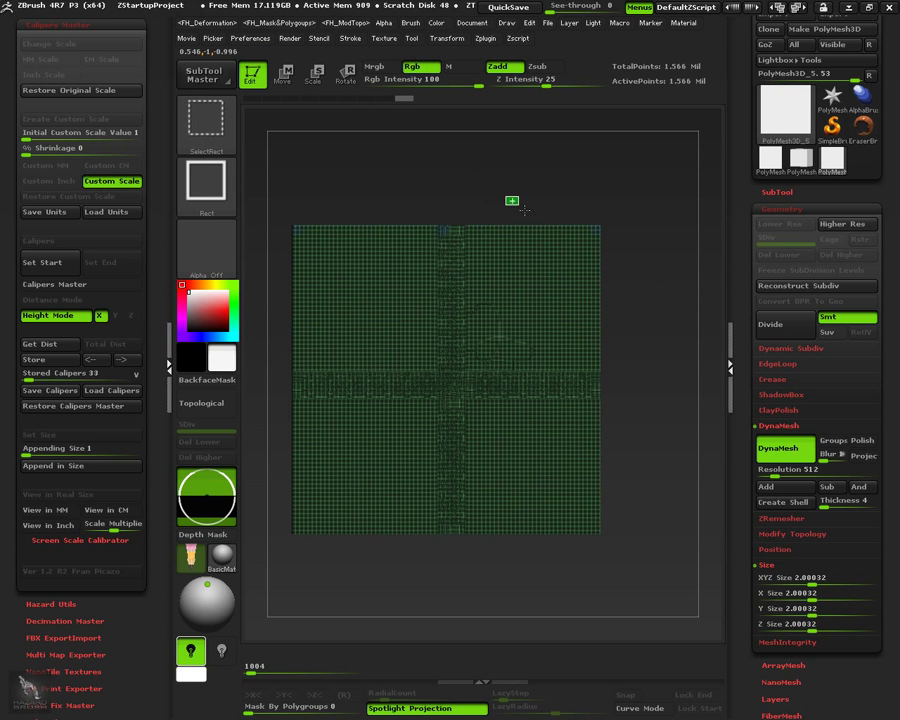
pyautogui.keyDown('ctrl'); pyautogui.keyDown('shift'); pyautogui.moveTo(524, 210); pyautogui.dragTo(532, 273); pyautogui.keyUp('shift'); pyautogui.keyUp('ctrl')
pyautogui.keyDown('ctrl'); pyautogui.keyDown('shift'); pyautogui.click(520, 292); pyautogui.keyUp('shift'); pyautogui.keyUp('ctrl')
# Step: Measure the width of one polygon on the isolated patch of the 512-resolution mesh
pyautogui.press('w')
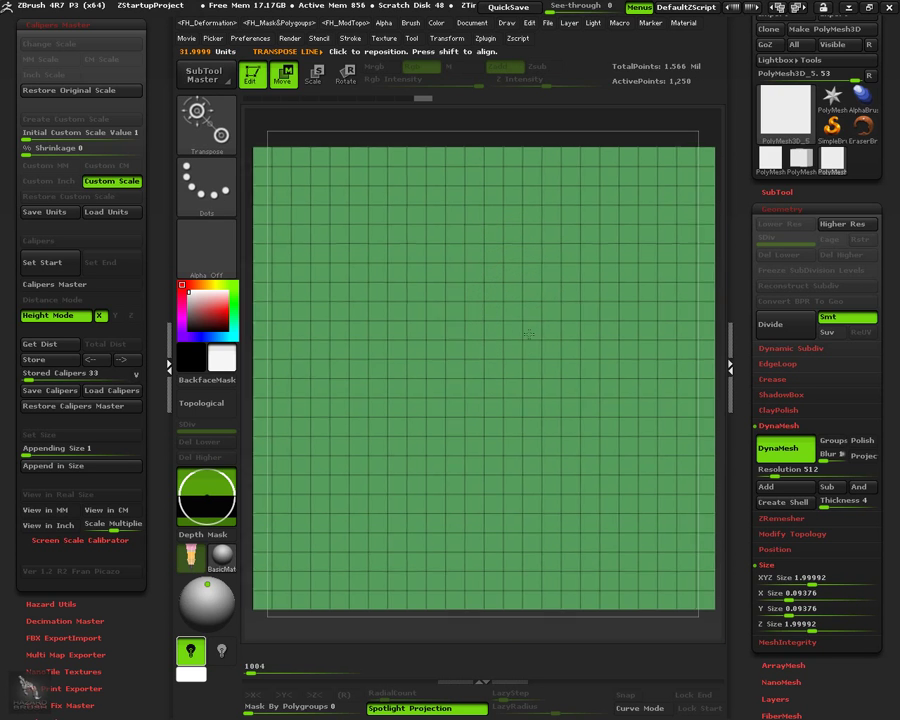
pyautogui.keyDown('ctrl'); pyautogui.moveTo(529, 340); pyautogui.dragTo(522, 316, button='right'); pyautogui.keyUp('ctrl')
pyautogui.click(522, 316)
pyautogui.click(468, 316)
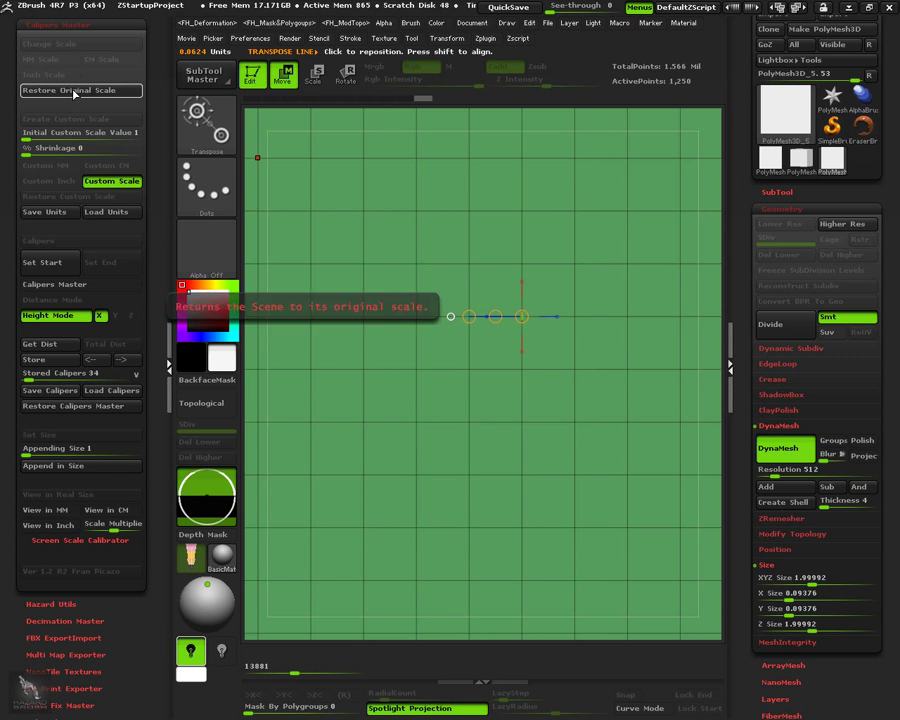
# Step: Create another custom scale with an initial value of 1, naming the units "polygonsAt512Res"
pyautogui.click(44, 136)
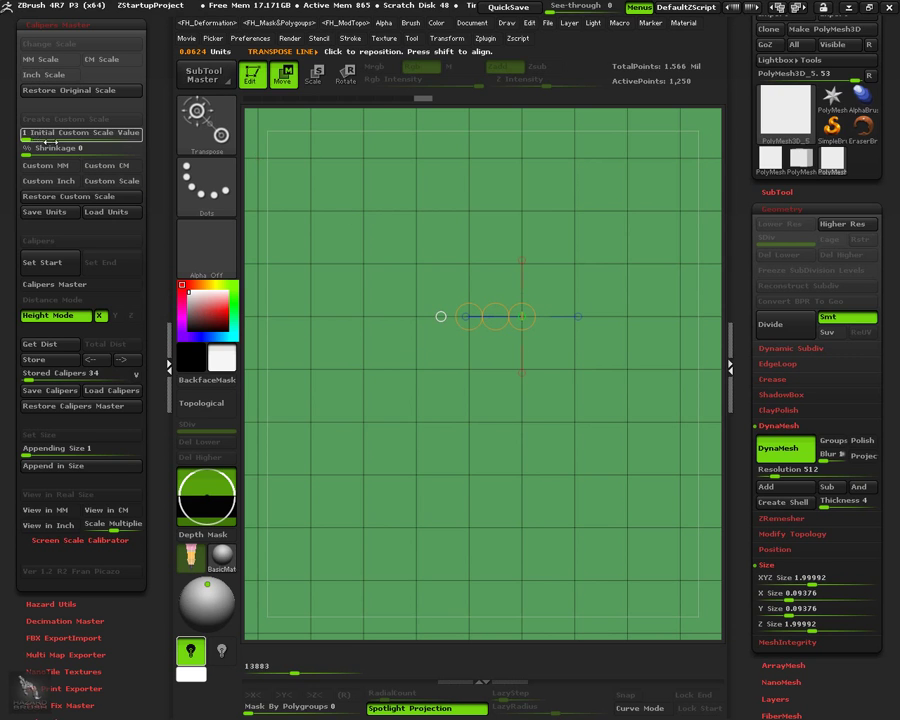
pyautogui.click(125, 186)
pyautogui.write('polygons01512Bas')
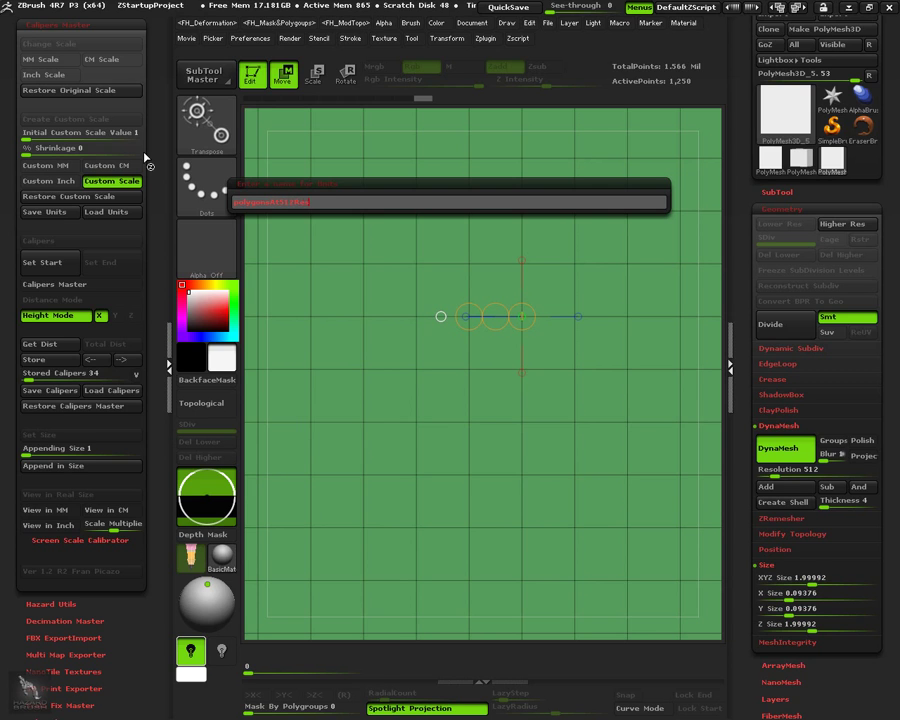
pyautogui.press('Return')
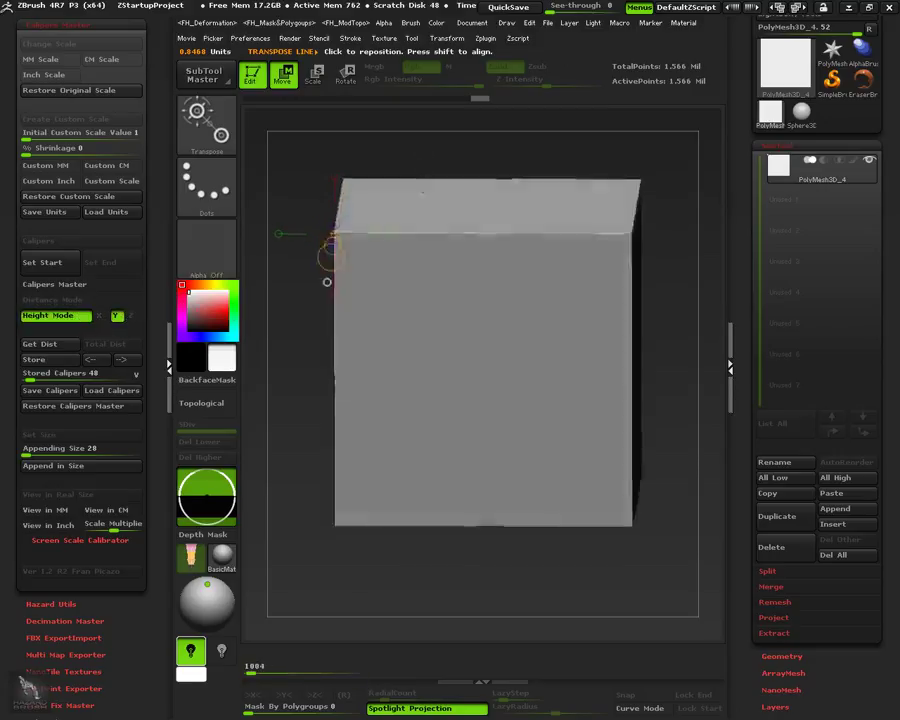
# Step: Measure the plain cube's height from its top face to its bottom face with Height Mode on the Y axis
pyautogui.click(416, 206)
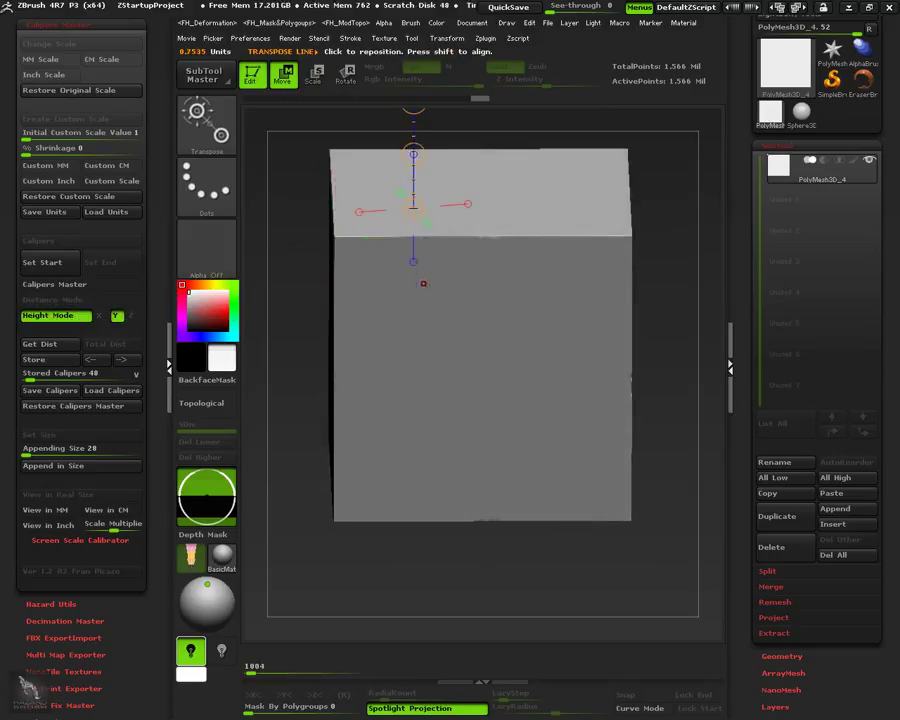
pyautogui.moveTo(418, 300); pyautogui.dragTo(424, 440, button='right')
pyautogui.click(406, 538)
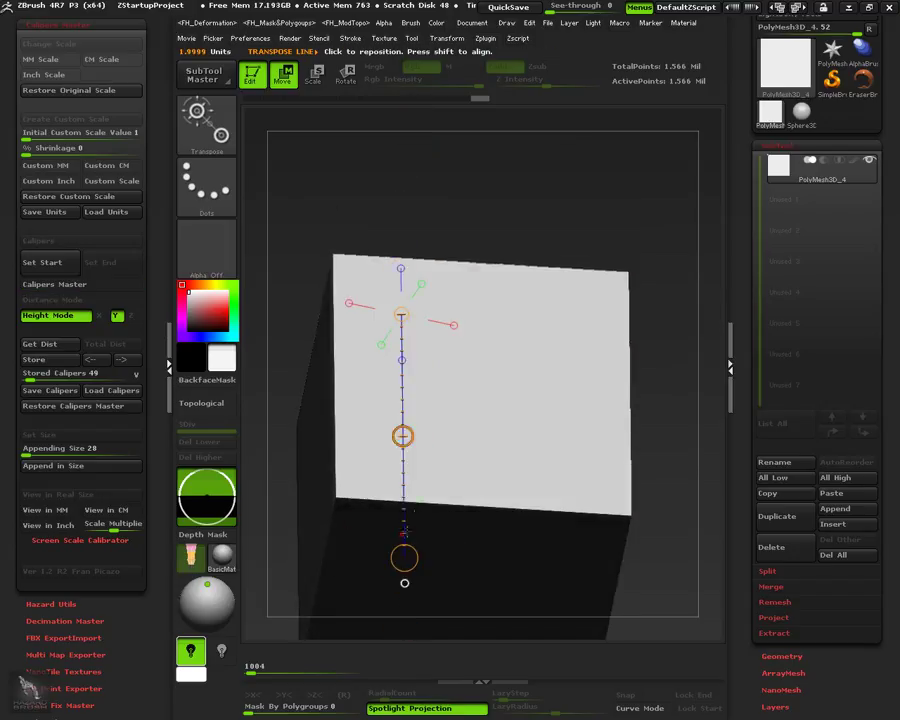
# Step: Set the initial custom scale value to 28 and apply it to the measured cube height as custom millimetres
pyautogui.moveTo(498, 318); pyautogui.dragTo(484, 371, button='right')
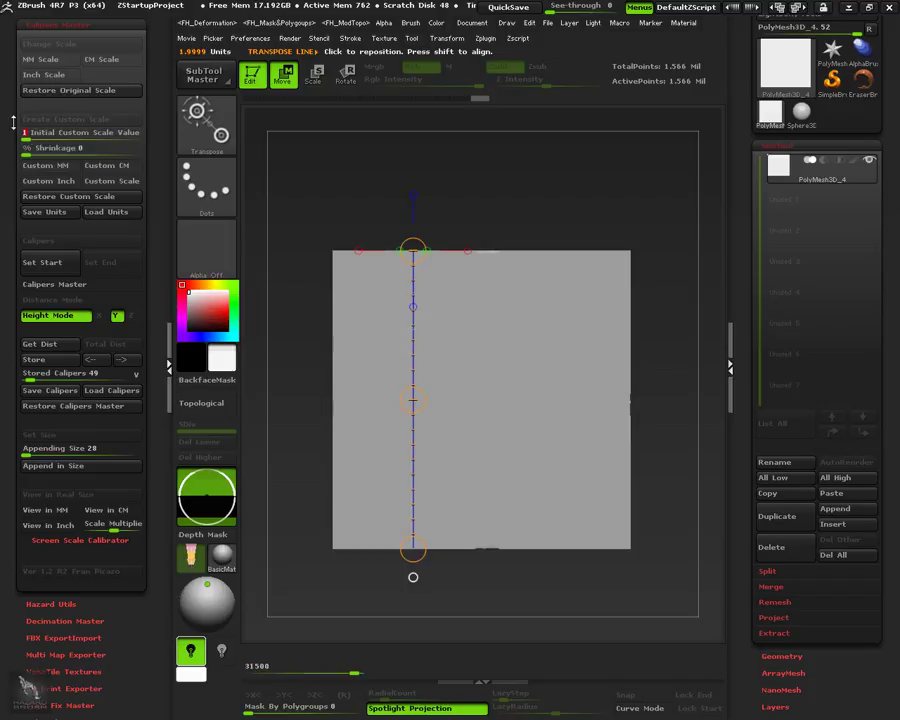
pyautogui.write('8')
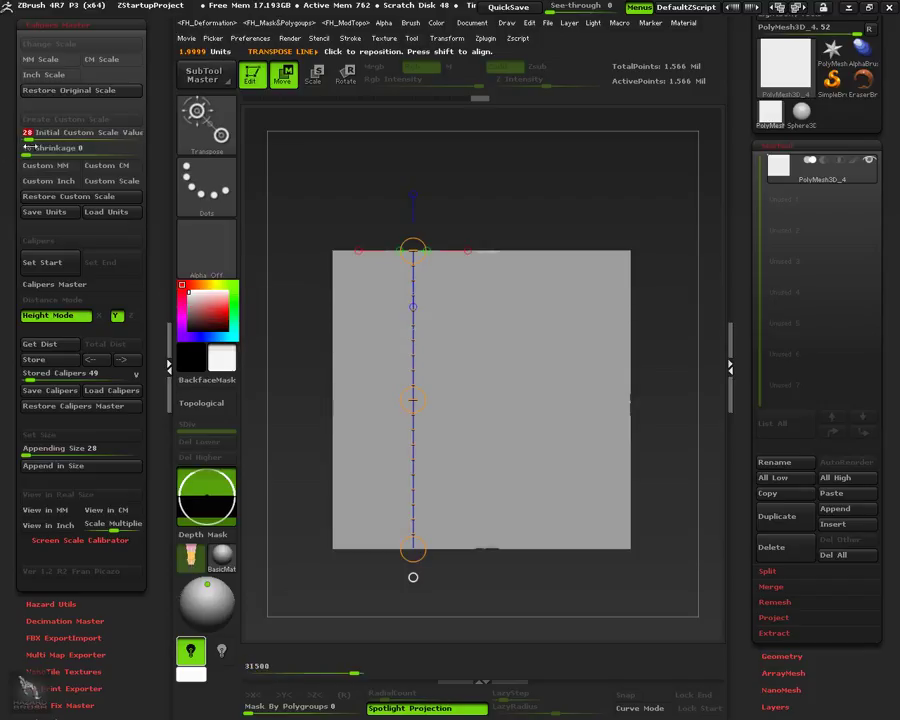
pyautogui.press('Return')
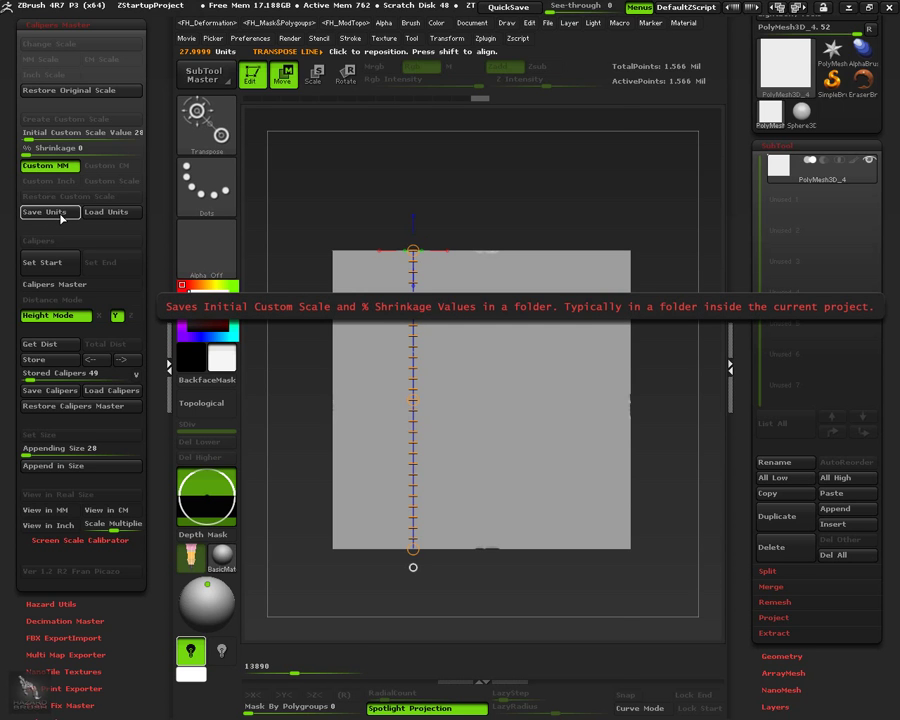
# Step: Save the custom scale units in a new folder named 28mm inside the scales folder
pyautogui.click(62, 212)
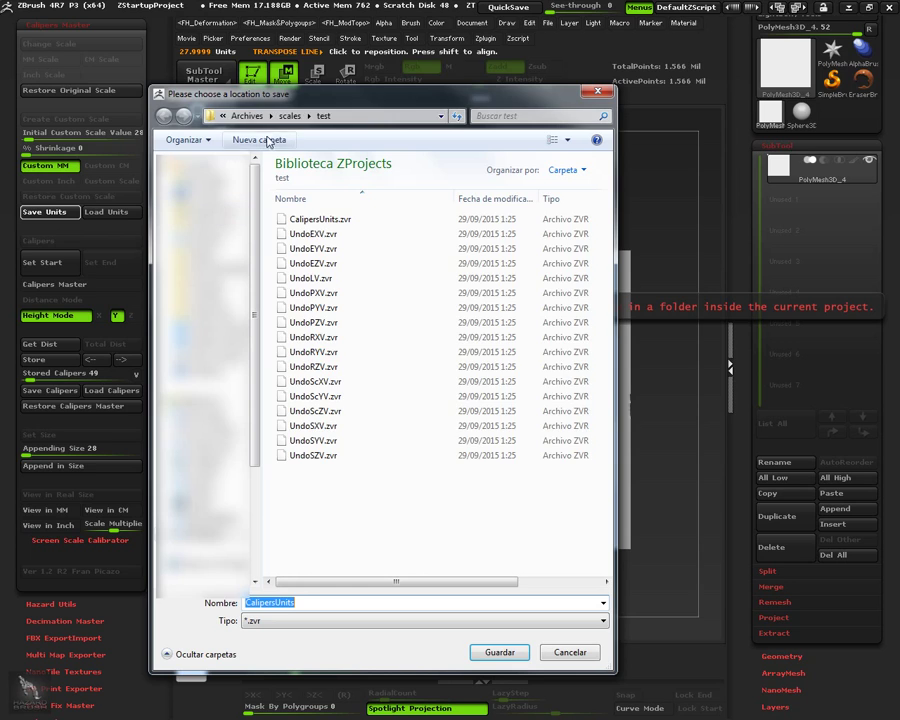
pyautogui.click(290, 115)
pyautogui.click(296, 147)
pyautogui.write('258')
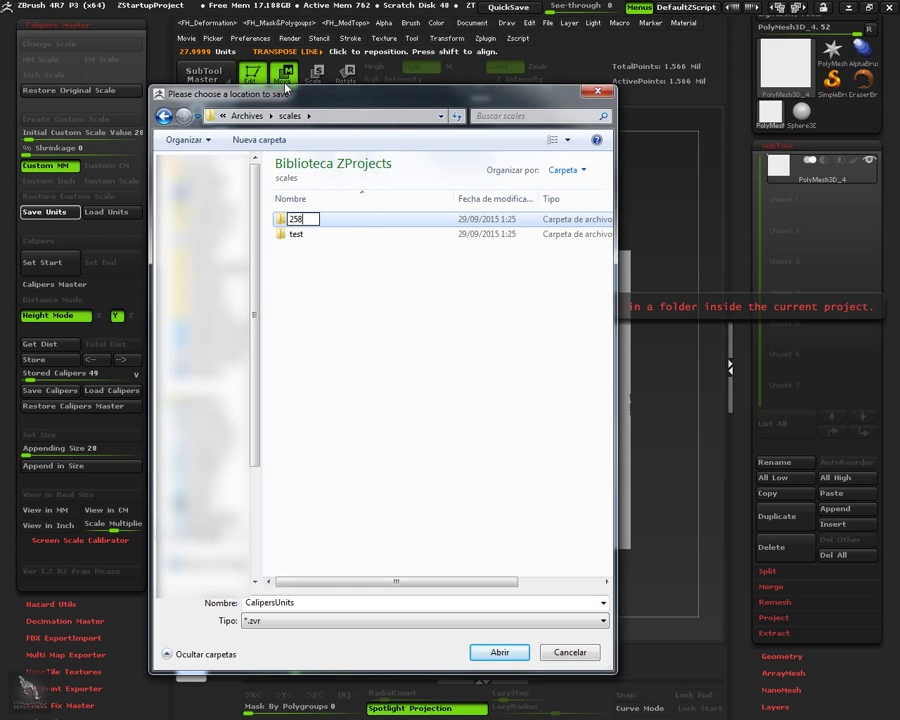
pyautogui.write('8mm')
pyautogui.press('Return')
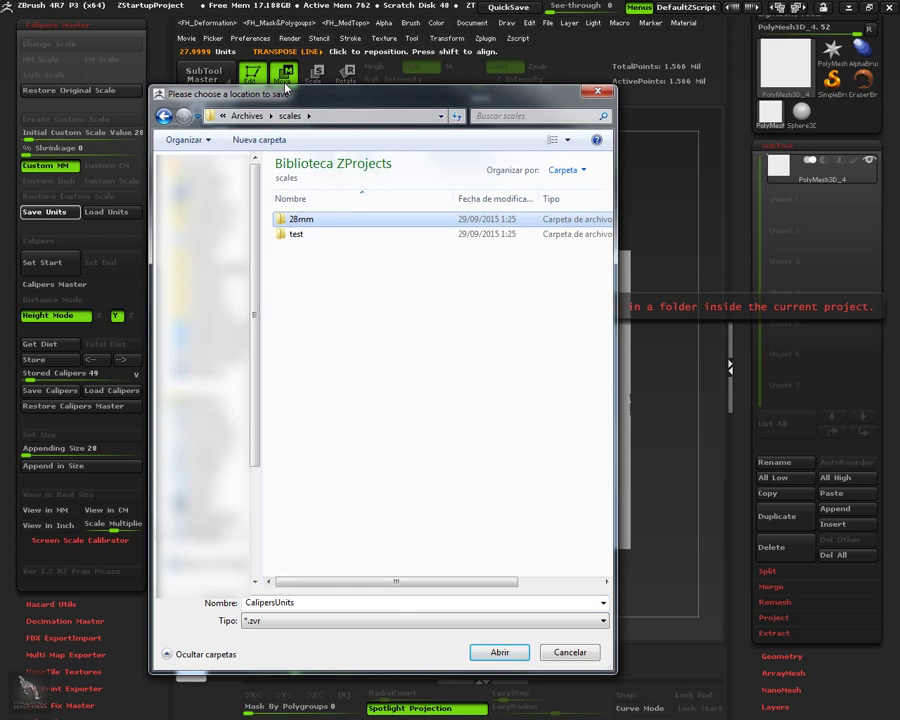
pyautogui.press('Return')
pyautogui.doubleClick(322, 605)
pyautogui.write('2')
pyautogui.press('Return')
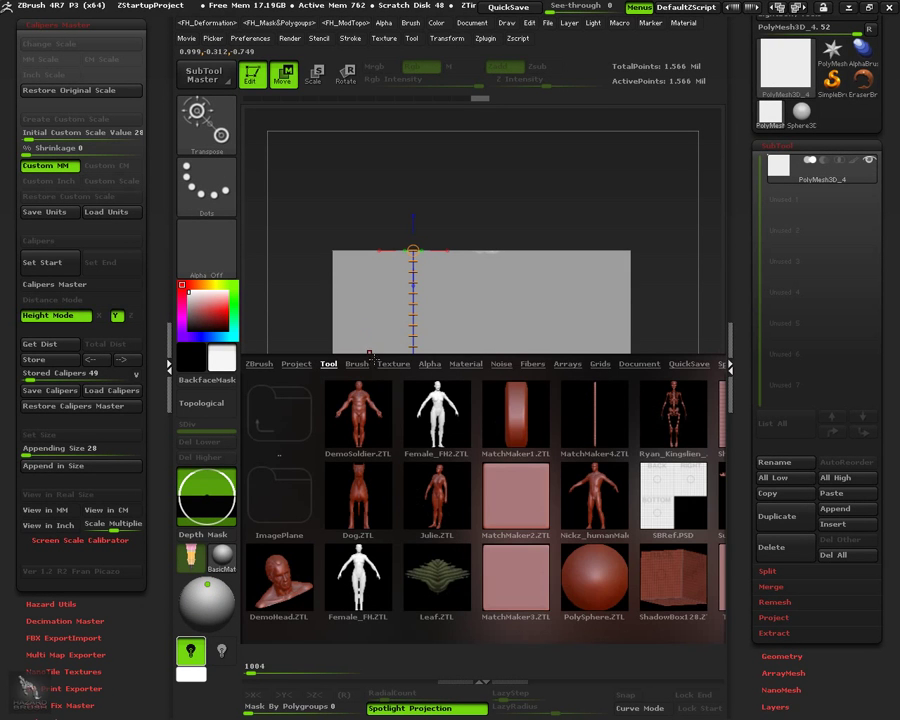
# Step: Load the Dog.ZTL model and constrain the calipers' Height Mode to the Z axis
pyautogui.doubleClick(349, 502)
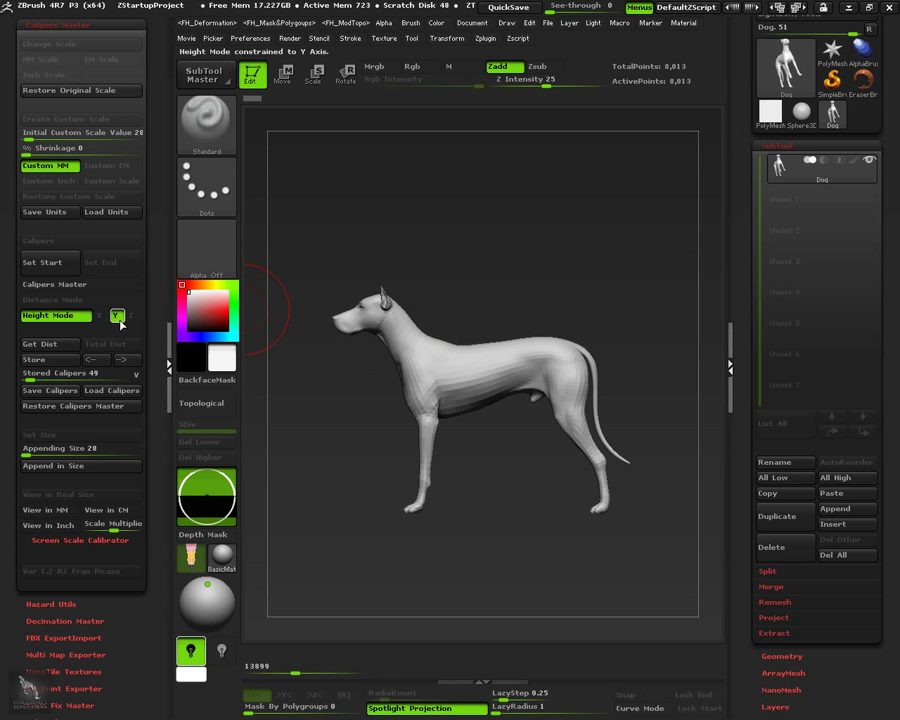
pyautogui.click(131, 315)
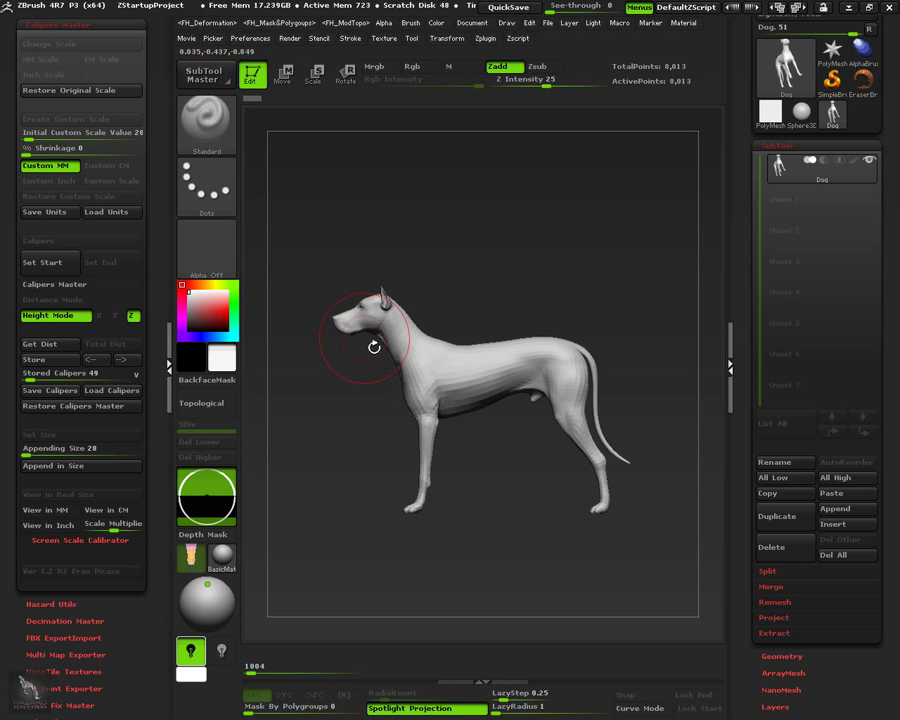
pyautogui.moveTo(414, 356); pyautogui.dragTo(475, 352, button='right')
# Step: Set the start point of the caliper measurement on the tip of the dog's nose
pyautogui.press('w')
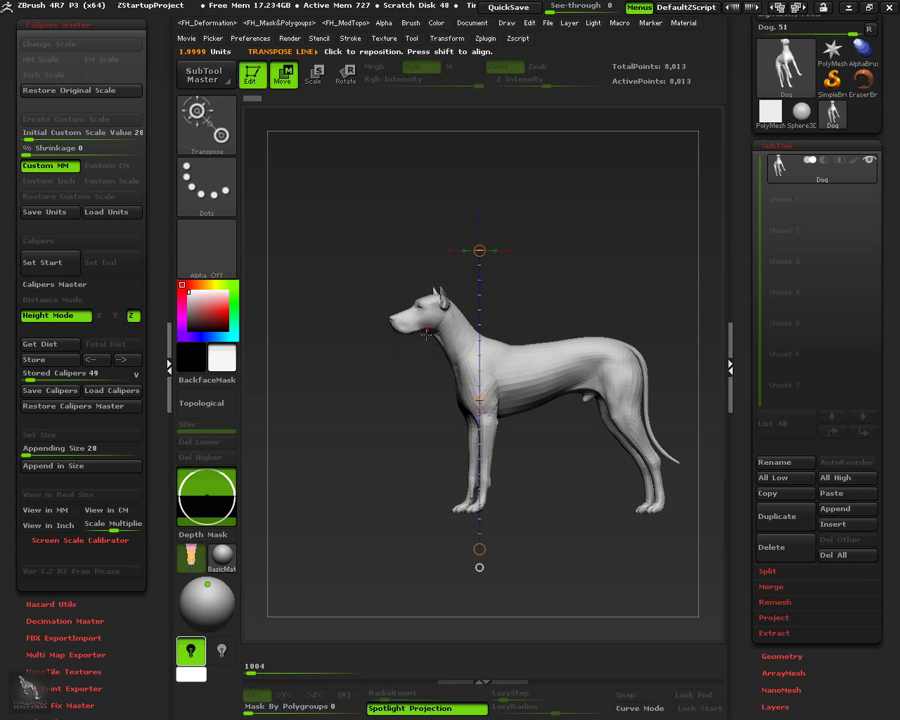
pyautogui.moveTo(406, 323); pyautogui.dragTo(301, 292, button='right')
pyautogui.keyDown('alt'); pyautogui.moveTo(301, 292); pyautogui.dragTo(392, 340, button='right'); pyautogui.keyUp('alt')
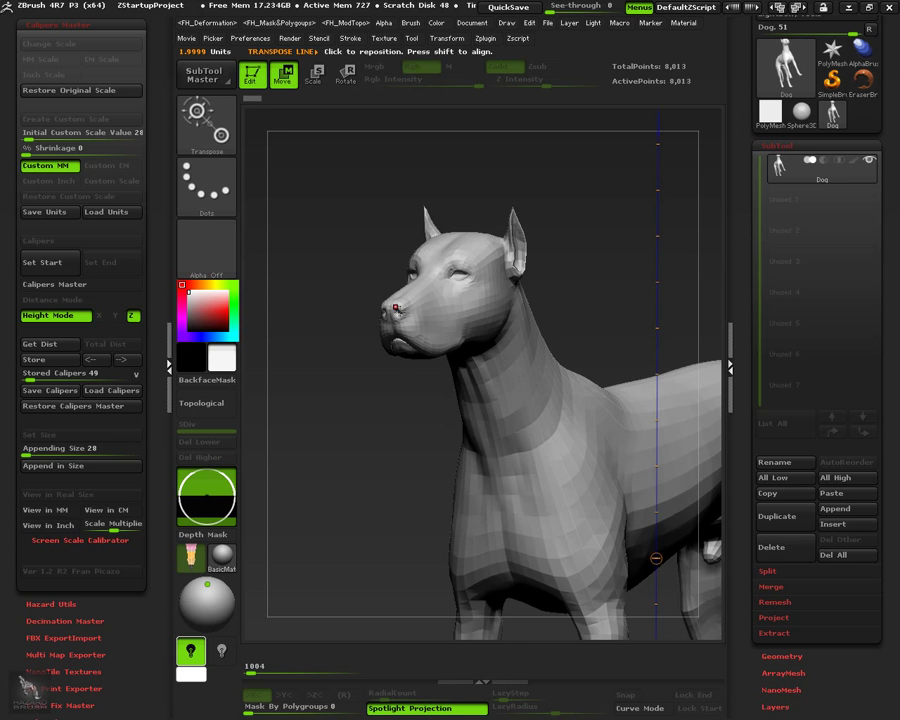
pyautogui.moveTo(388, 309); pyautogui.dragTo(342, 309)
pyautogui.press('1')
# Step: Set the end point of the caliper measurement on the tip of the dog's tail
pyautogui.moveTo(512, 319); pyautogui.dragTo(485, 322, button='right')
pyautogui.moveTo(485, 322)
pyautogui.keyDown('ctrl'); pyautogui.mouseDown(button='right')
pyautogui.moveTo(565, 365)
pyautogui.moveTo(245, 365)
pyautogui.mouseUp(button='right'); pyautogui.keyUp('ctrl')
pyautogui.moveTo(552, 410); pyautogui.dragTo(520, 414, button='right')
pyautogui.keyDown('ctrl'); pyautogui.moveTo(579, 526); pyautogui.dragTo(508, 478, button='right'); pyautogui.keyUp('ctrl')
pyautogui.moveTo(560, 469); pyautogui.dragTo(582, 474)
pyautogui.press('2')
pyautogui.moveTo(553, 366)
pyautogui.mouseDown(button='right')
pyautogui.moveTo(611, 364)
pyautogui.moveTo(640, 410)
pyautogui.mouseUp(button='right')
pyautogui.keyDown('alt'); pyautogui.moveTo(640, 410); pyautogui.dragTo(720, 385, button='right'); pyautogui.keyUp('alt')
pyautogui.moveTo(472, 389); pyautogui.dragTo(505, 389, button='right')
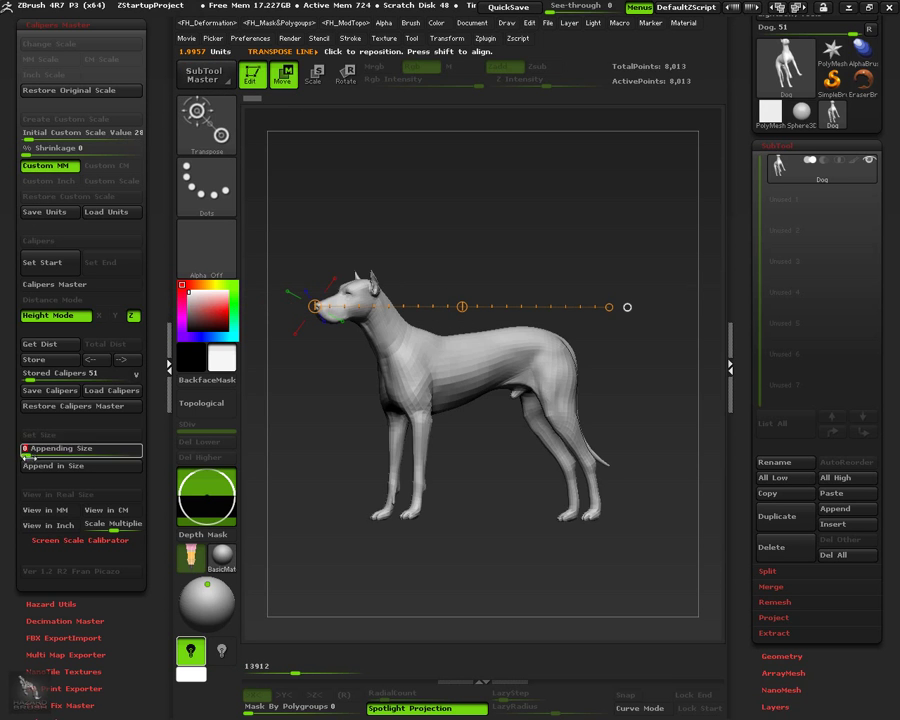
# Step: Set the appending size to 28 and resize the dog with Append in Size
pyautogui.write('8')
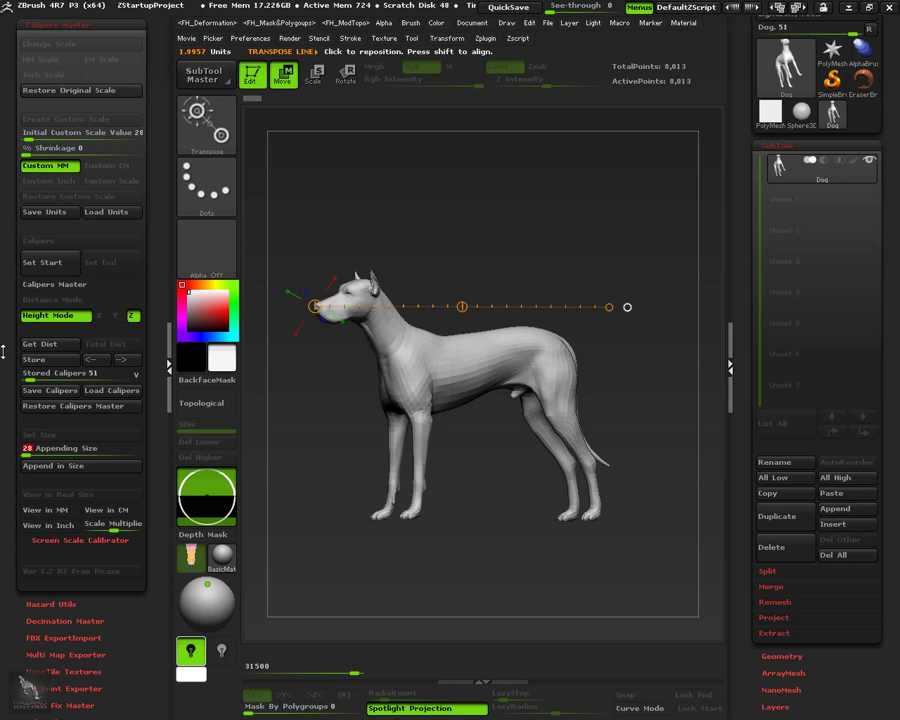
pyautogui.press('Return')
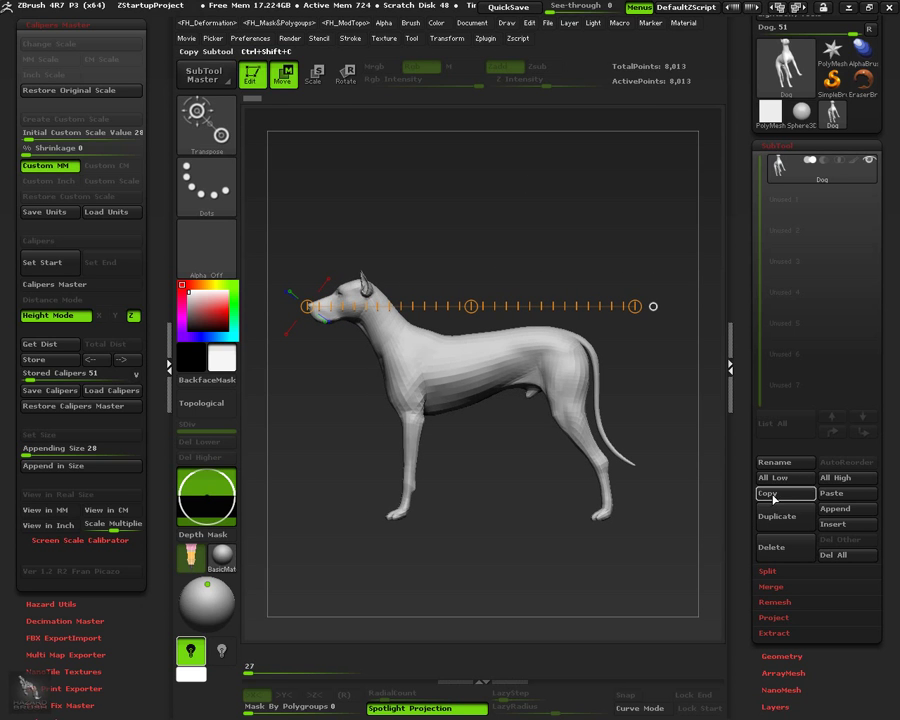
# Step: Copy the resized dog into the cube's tool as a subtool and select it for comparison with the cube
pyautogui.click(768, 118)
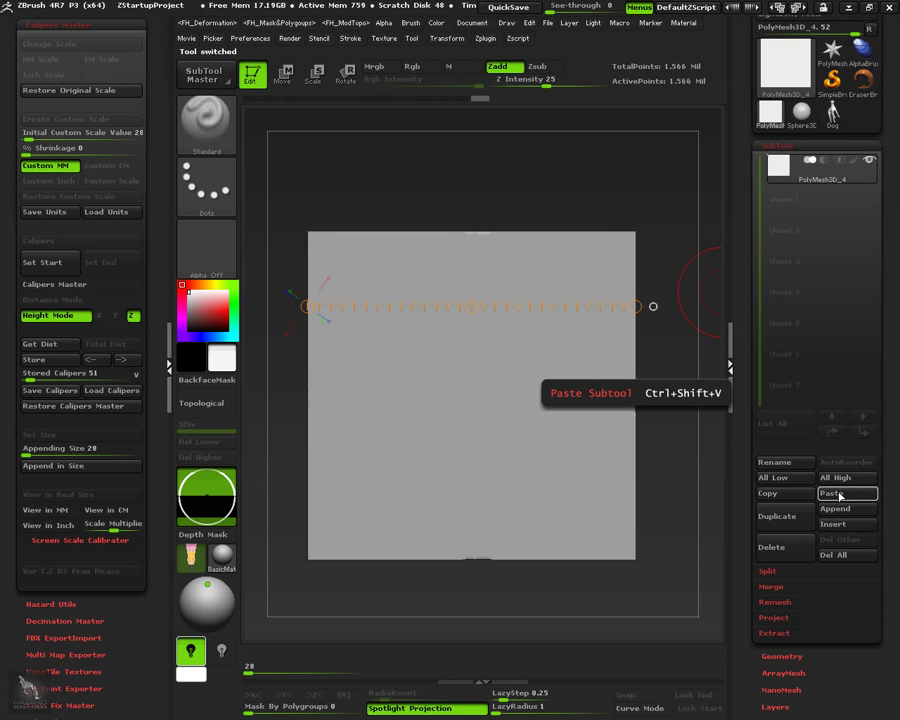
pyautogui.click(840, 495)
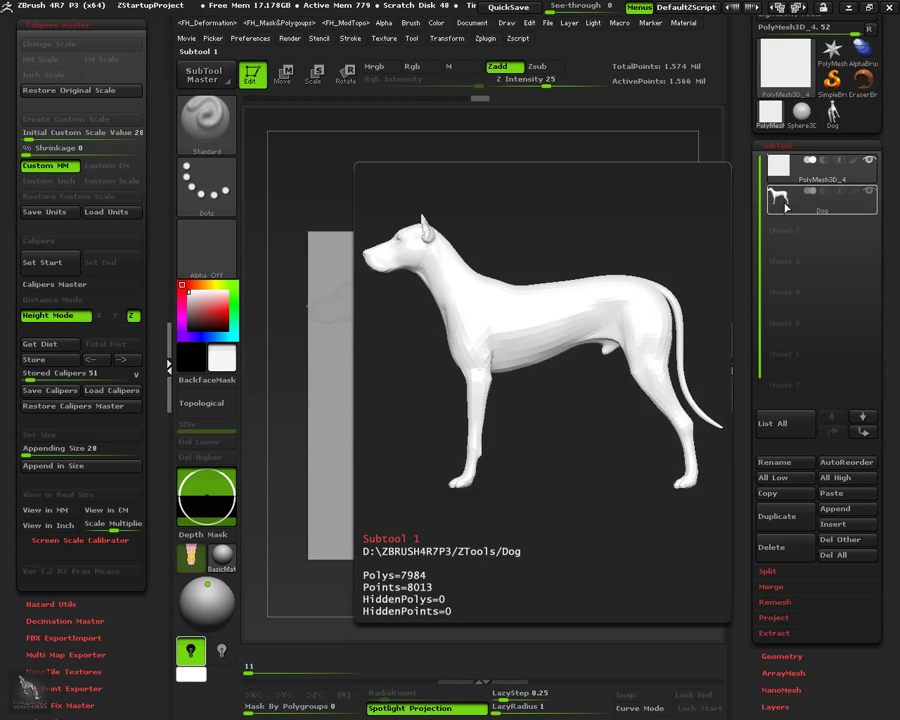
pyautogui.click(787, 204)
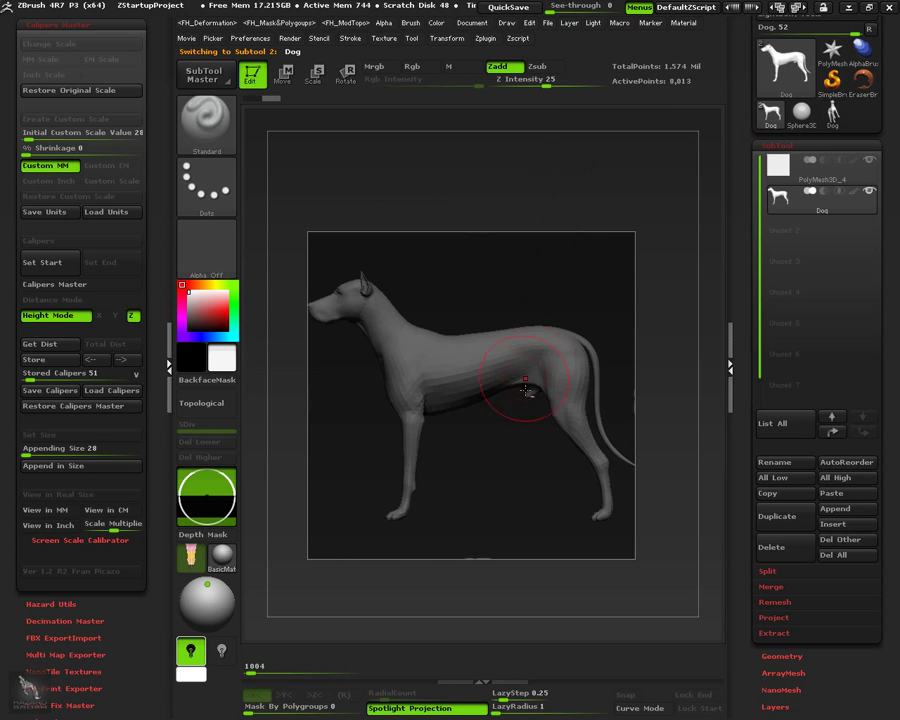
pyautogui.moveTo(512, 377)
pyautogui.keyDown('alt'); pyautogui.mouseDown(button='right')
pyautogui.moveTo(546, 349)
pyautogui.moveTo(506, 333)
pyautogui.moveTo(498, 346)
pyautogui.moveTo(535, 344)
pyautogui.moveTo(498, 342)
pyautogui.mouseUp(button='right'); pyautogui.keyUp('alt')
pyautogui.keyDown('alt'); pyautogui.moveTo(561, 340); pyautogui.dragTo(534, 342, button='right'); pyautogui.keyUp('alt')
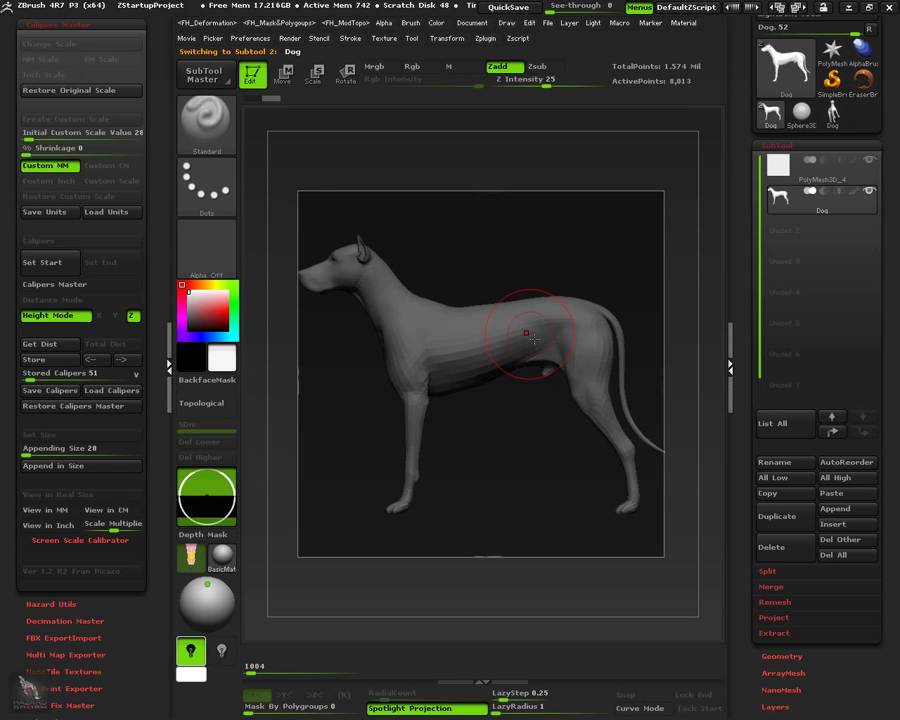
# Step: Move the dog straight down inside the cube so its feet stand on the cube's base
pyautogui.press('w')
pyautogui.keyDown('shift'); pyautogui.moveTo(499, 333); pyautogui.dragTo(499, 197); pyautogui.keyUp('shift')
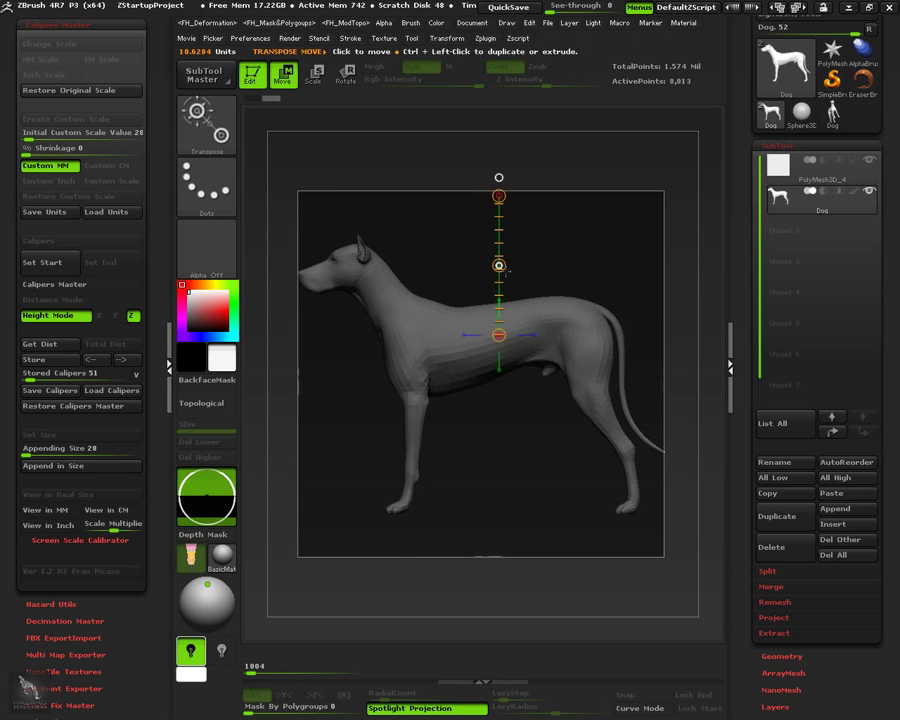
pyautogui.keyDown('shift'); pyautogui.moveTo(499, 267); pyautogui.dragTo(506, 314); pyautogui.keyUp('shift')
# Step: Load DemoSoldier.ZTL and set the caliper start point on the top of the soldier's head
pyautogui.press(',')
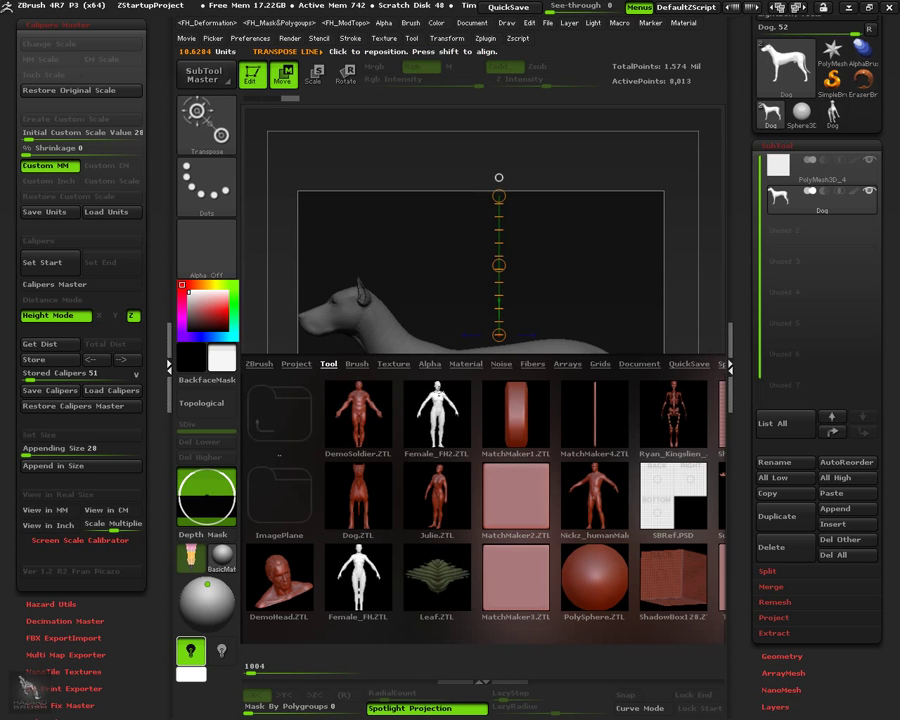
pyautogui.doubleClick(375, 414)
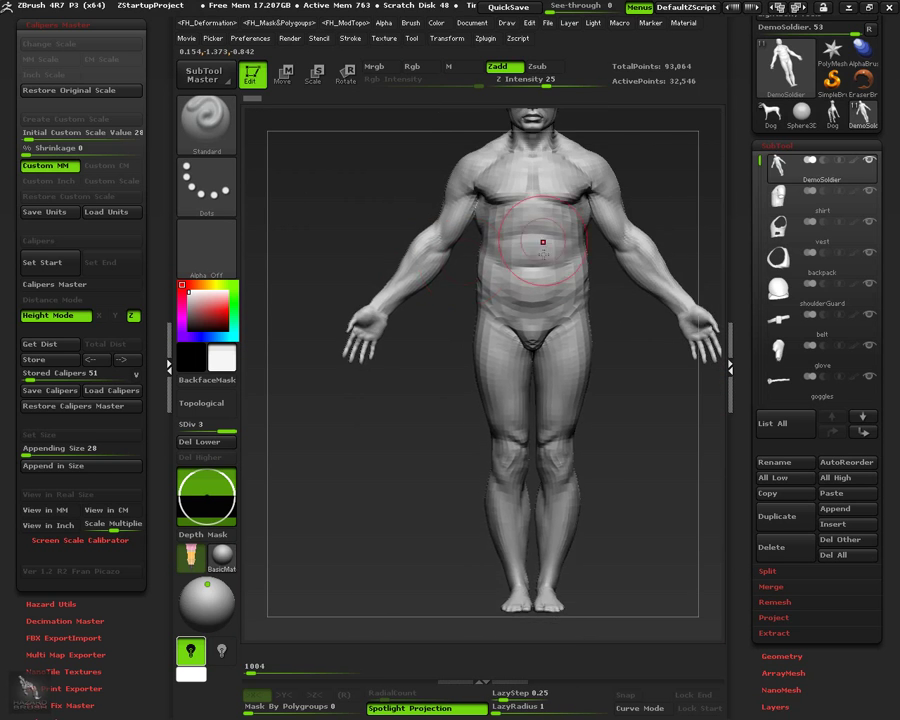
pyautogui.press('w')
pyautogui.click(482, 191)
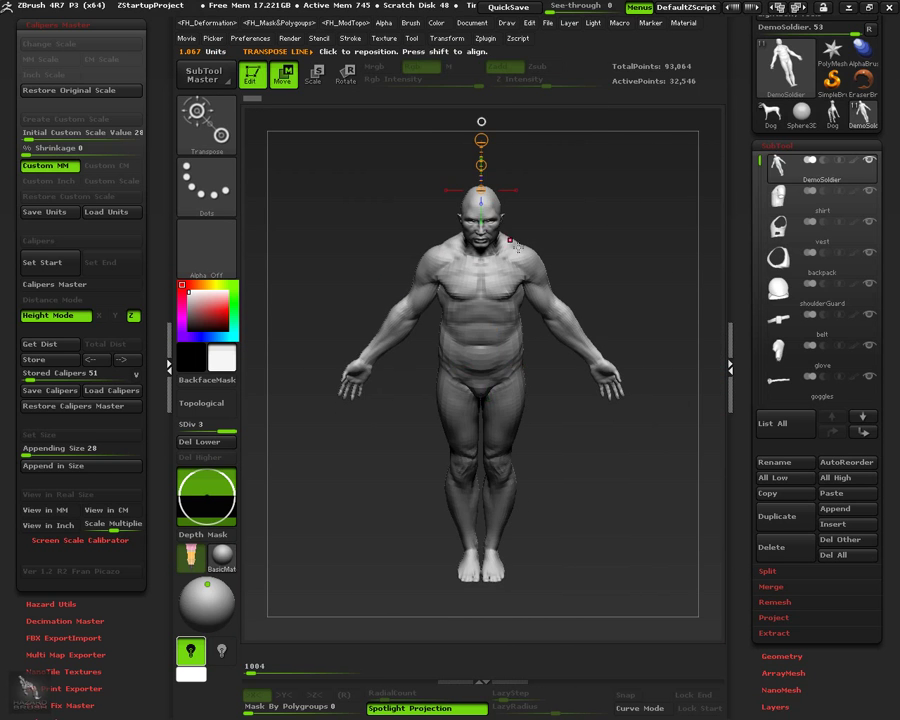
# Step: Set the caliper end point under the soldier's foot, measuring height along the Y axis
pyautogui.moveTo(530, 490); pyautogui.dragTo(527, 287)
pyautogui.click(502, 488)
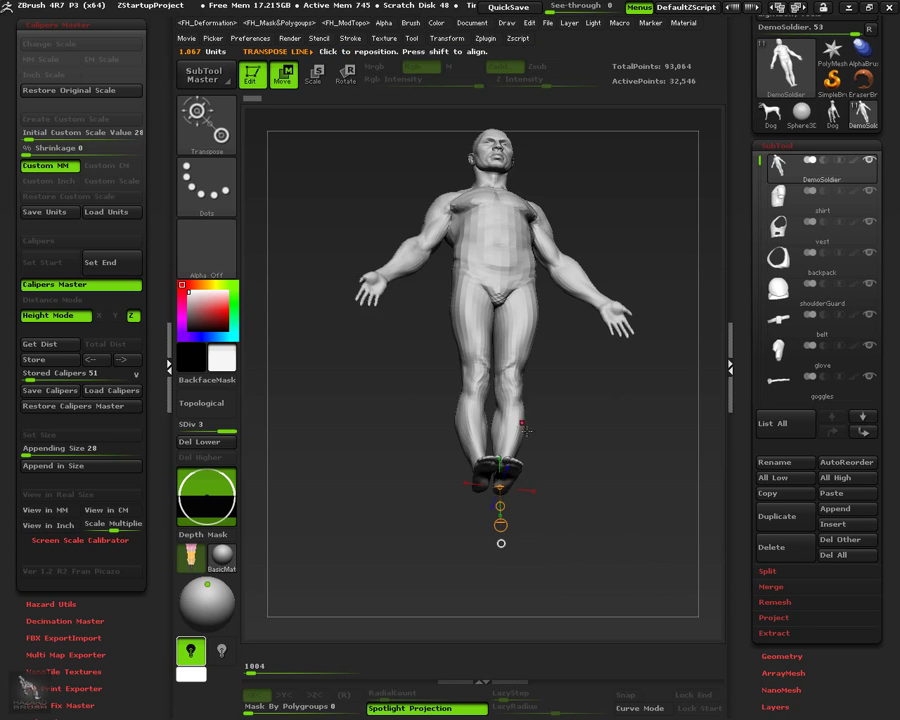
pyautogui.click(117, 316)
pyautogui.press('2')
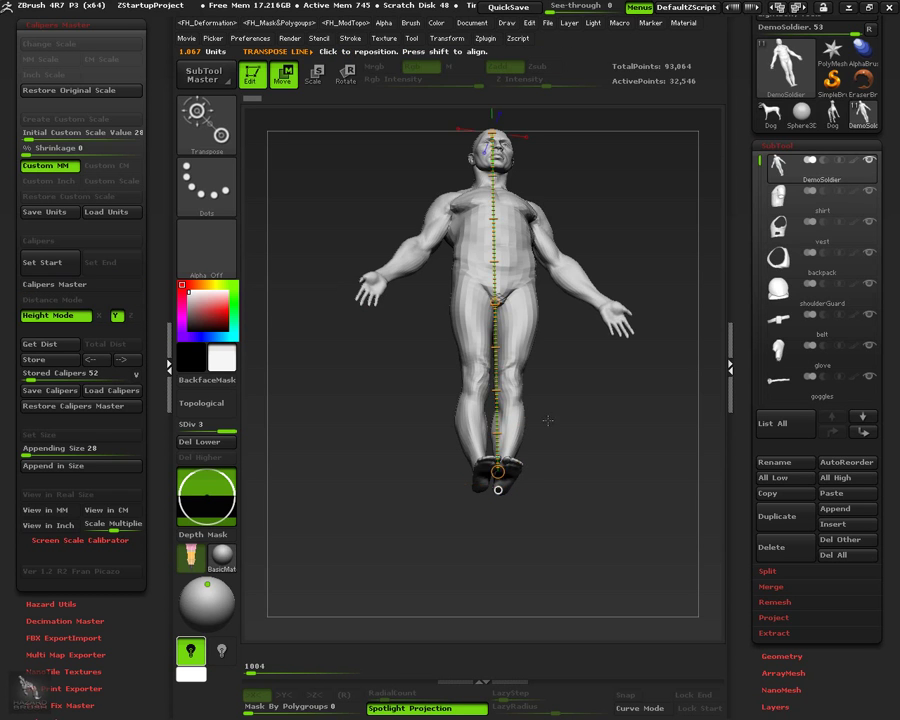
# Step: Resize the soldier with an appending size of 28 and copy it into the cube and dog tool as a subtool
pyautogui.keyDown('shift'); pyautogui.moveTo(558, 392); pyautogui.dragTo(568, 370); pyautogui.keyUp('shift')
pyautogui.press('f')
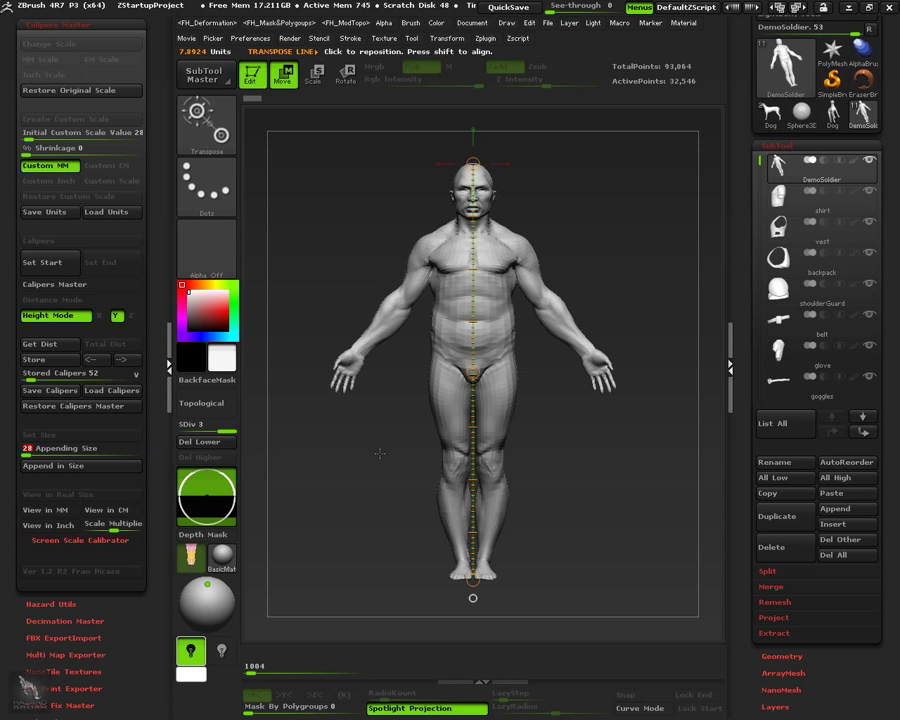
pyautogui.click(770, 113)
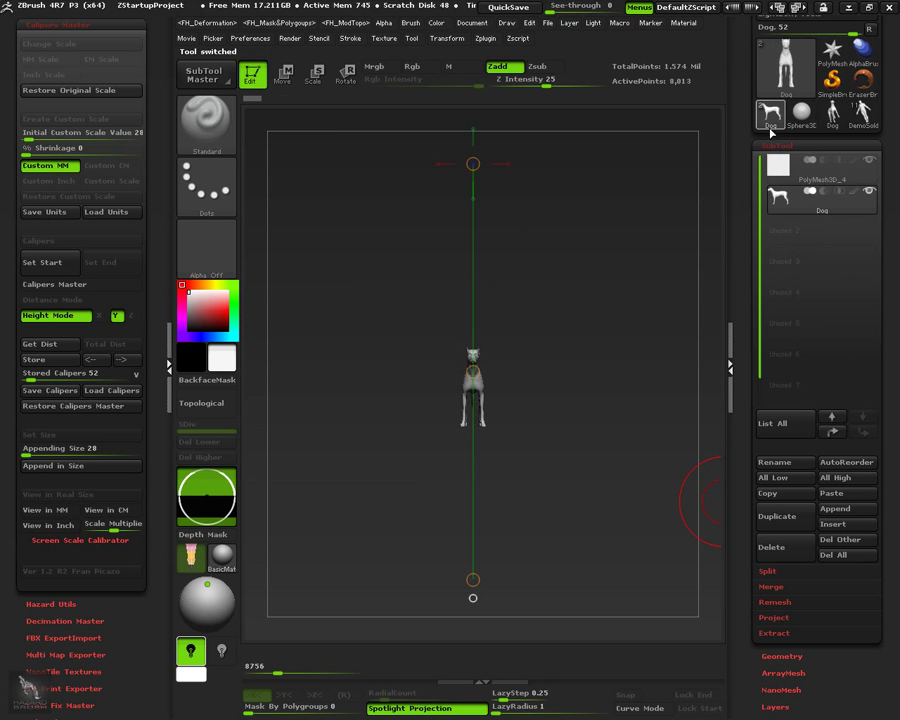
pyautogui.click(840, 496)
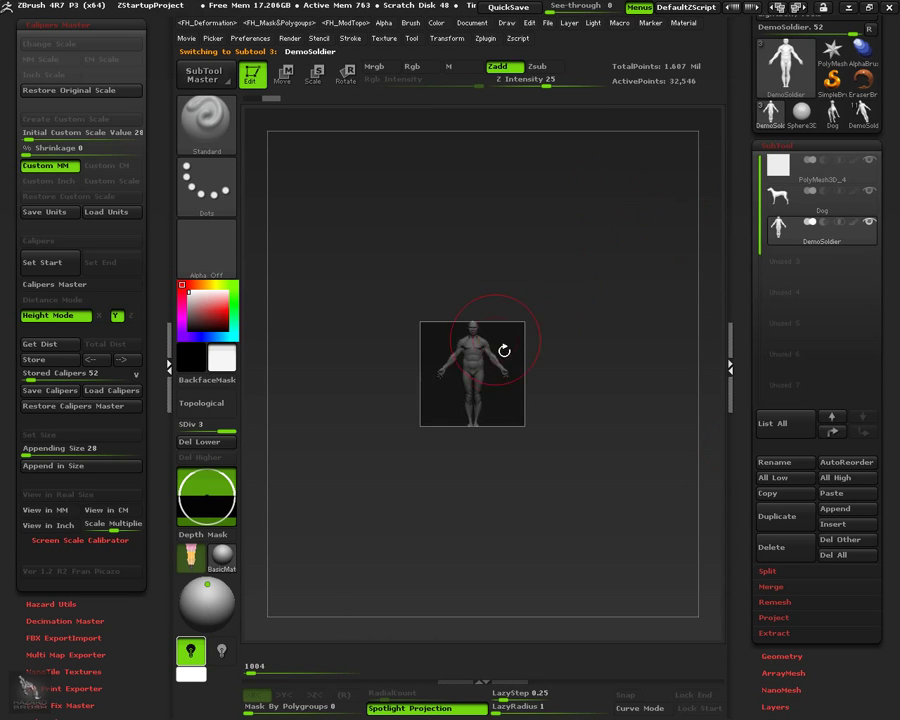
pyautogui.press('f')
pyautogui.moveTo(491, 410)
pyautogui.keyDown('alt'); pyautogui.mouseDown()
pyautogui.moveTo(530, 373)
pyautogui.moveTo(506, 417)
pyautogui.mouseUp(); pyautogui.keyUp('alt')
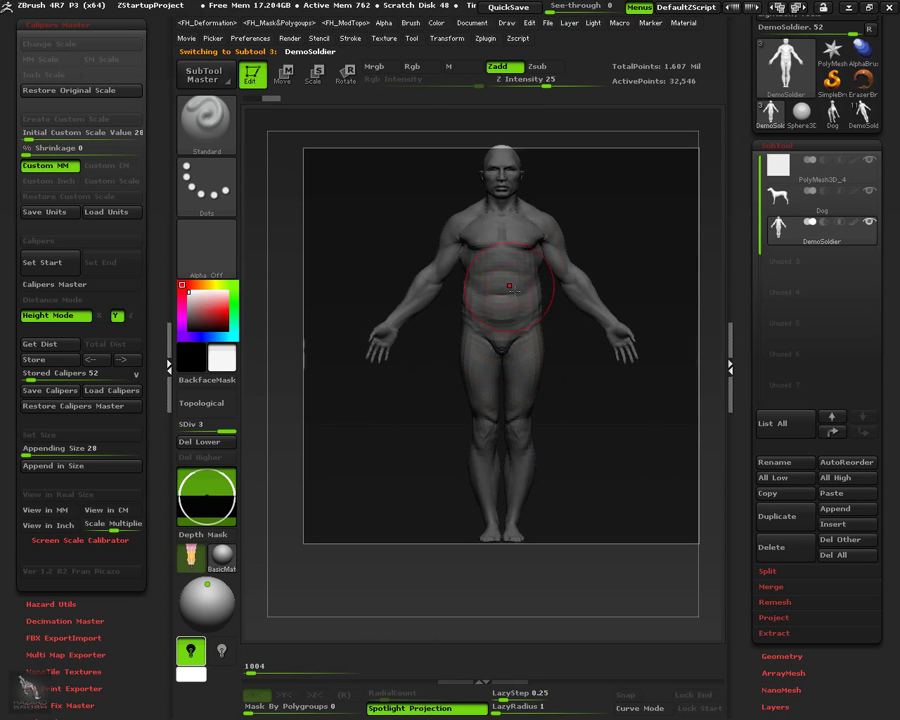
# Step: Hide the cube and arrange the soldier and dog standing side by side, facing forward
pyautogui.press('w')
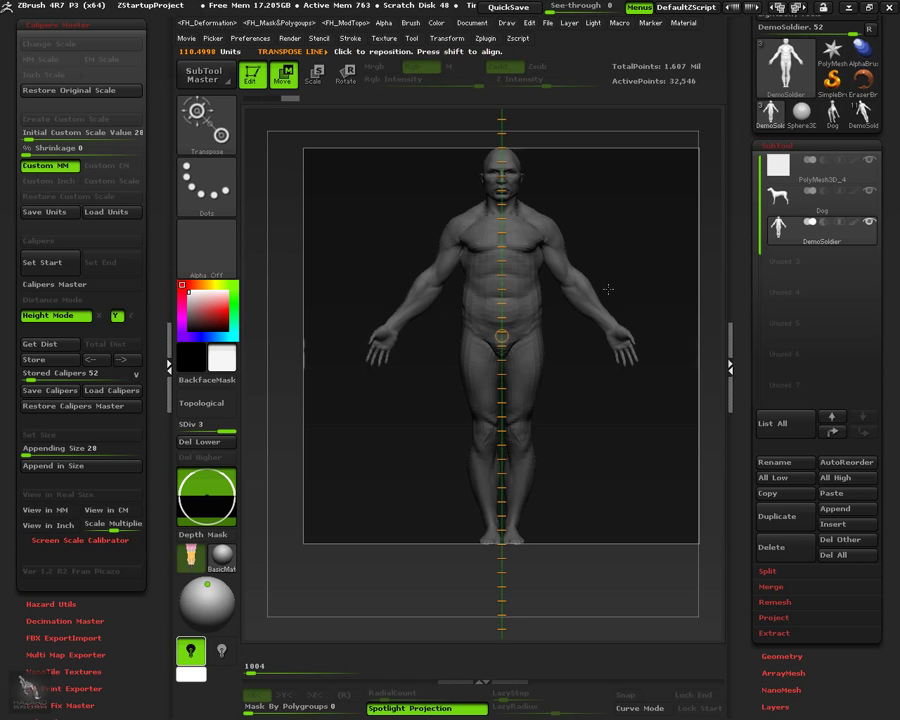
pyautogui.moveTo(598, 292); pyautogui.dragTo(545, 298)
pyautogui.click(868, 161)
pyautogui.keyDown('shift'); pyautogui.moveTo(582, 233); pyautogui.dragTo(628, 238); pyautogui.keyUp('shift')
pyautogui.keyDown('alt'); pyautogui.moveTo(600, 262); pyautogui.dragTo(542, 283); pyautogui.keyUp('alt')
pyautogui.moveTo(488, 312)
pyautogui.keyDown('shift'); pyautogui.mouseDown()
pyautogui.moveTo(574, 312)
pyautogui.moveTo(460, 312)
pyautogui.mouseUp(); pyautogui.keyUp('shift')
pyautogui.moveTo(515, 248); pyautogui.dragTo(603, 215)
pyautogui.moveTo(580, 156); pyautogui.dragTo(600, 170)
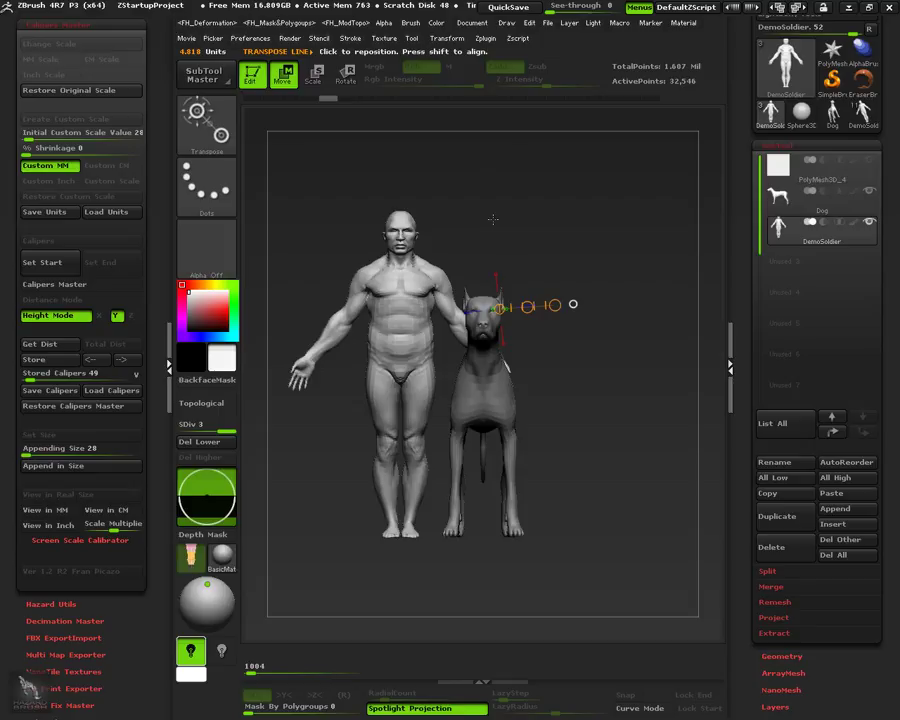
pyautogui.moveTo(488, 225); pyautogui.dragTo(494, 217)
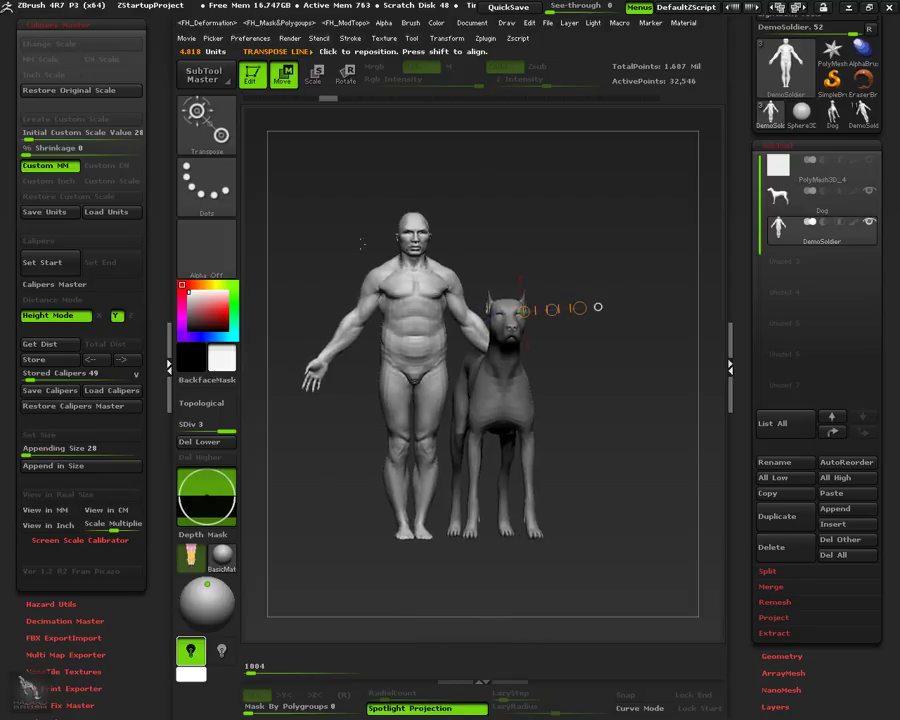
# Step: View the soldier and dog in real millimetres, leave a snapshot on the canvas, and return to normal size
pyautogui.click(45, 510)
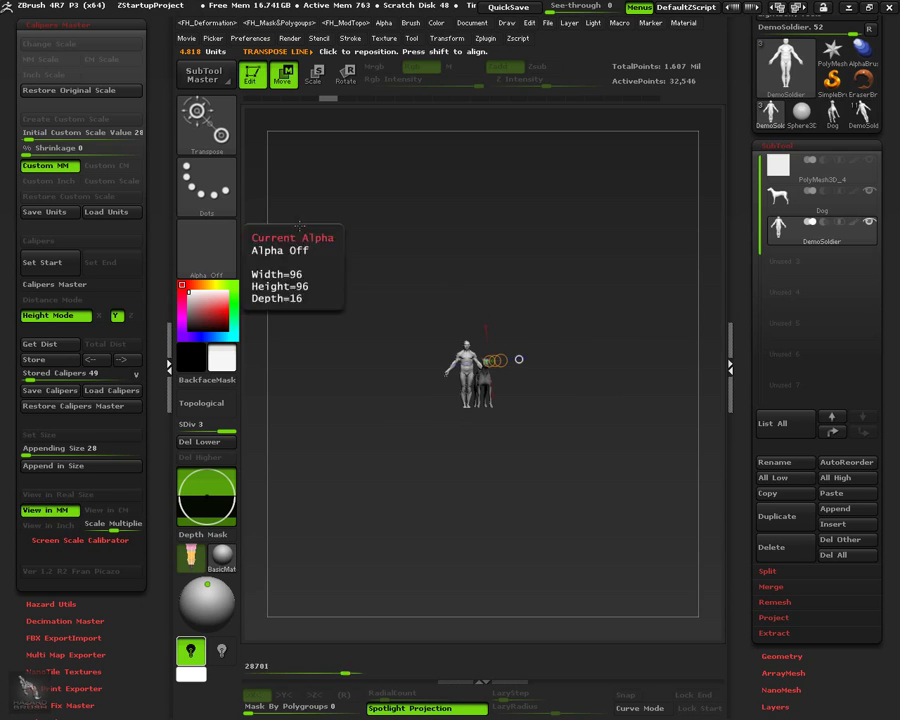
pyautogui.moveTo(494, 263); pyautogui.dragTo(331, 294)
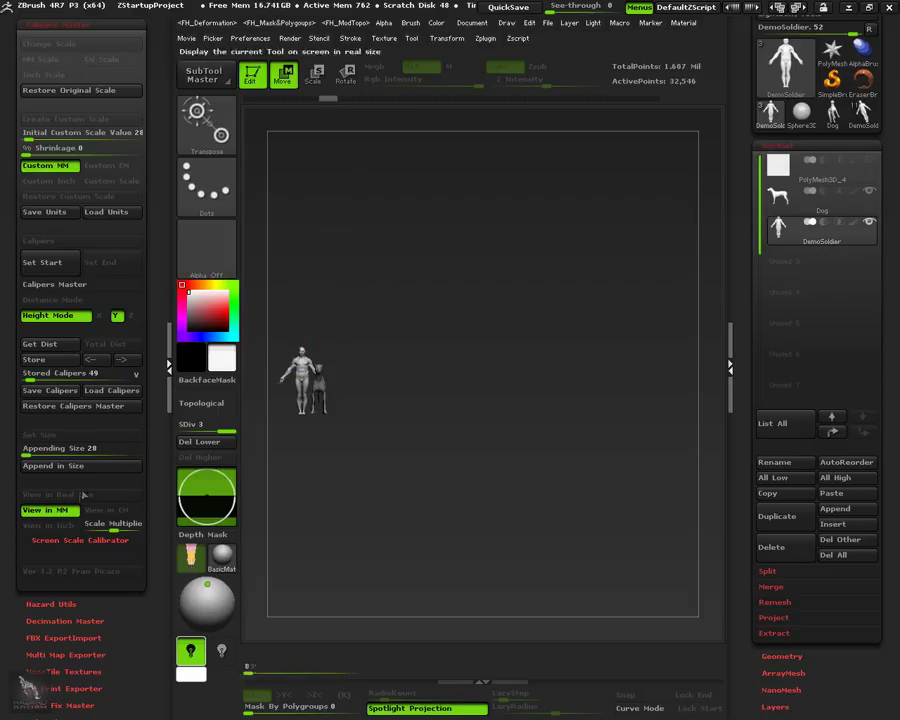
pyautogui.click(65, 510)
pyautogui.keyDown('alt'); pyautogui.moveTo(382, 212); pyautogui.dragTo(432, 222); pyautogui.keyUp('alt')
pyautogui.keyDown('shift'); pyautogui.moveTo(552, 226); pyautogui.dragTo(520, 190); pyautogui.keyUp('shift')
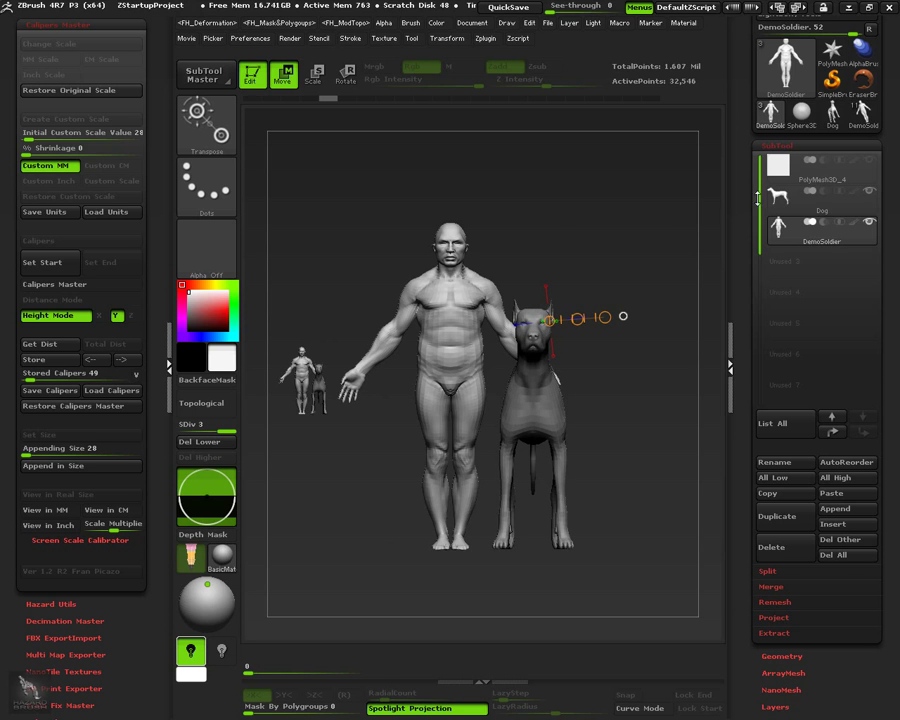
# Step: Measure the cube's height with the calipers and recreate the custom millimetre scale from it with an initial value of 55
pyautogui.click(778, 166)
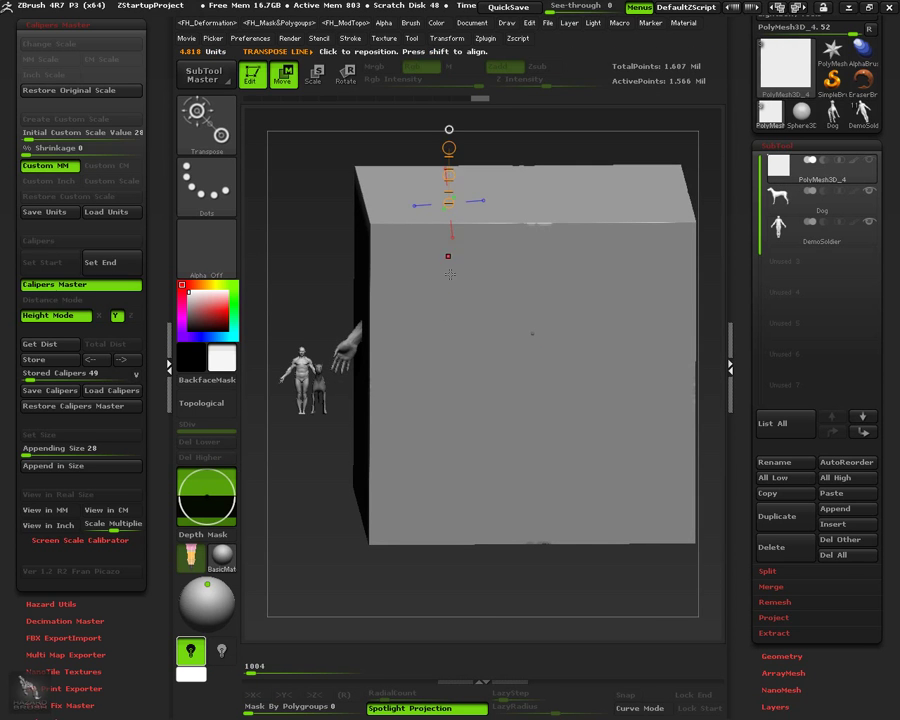
pyautogui.moveTo(448, 314); pyautogui.dragTo(462, 190, button='right')
pyautogui.click(420, 560)
pyautogui.keyDown('shift'); pyautogui.moveTo(512, 345); pyautogui.dragTo(455, 300, button='right'); pyautogui.keyUp('shift')
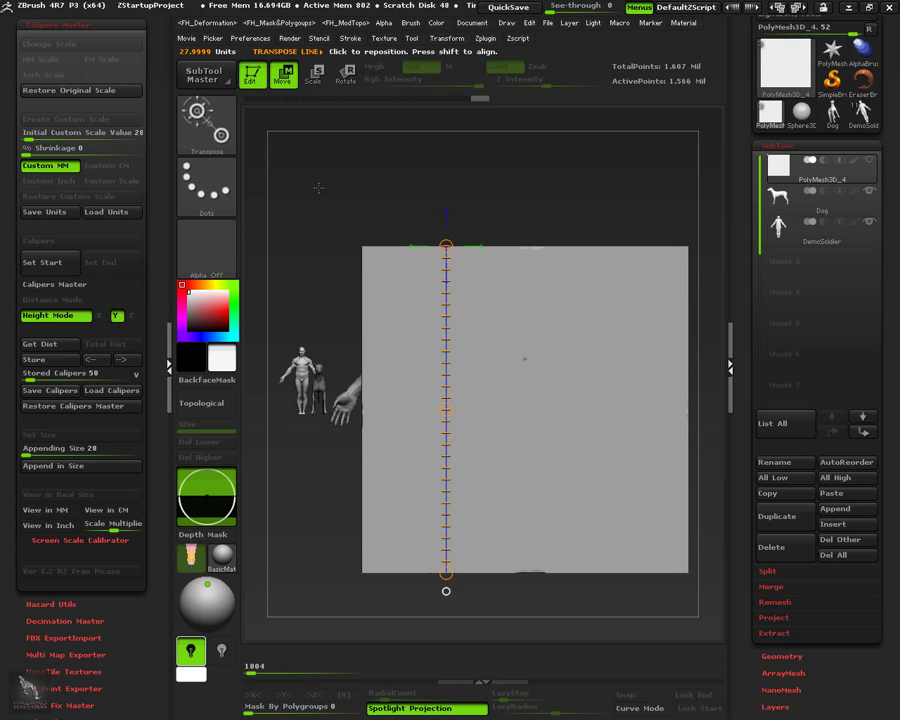
pyautogui.click(76, 90)
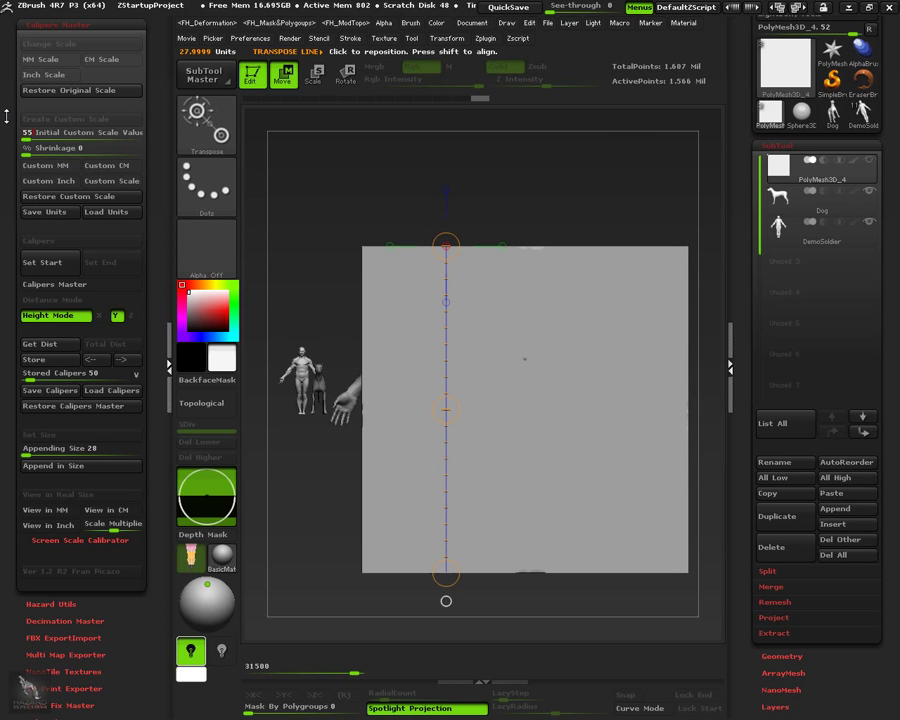
pyautogui.click(50, 165)
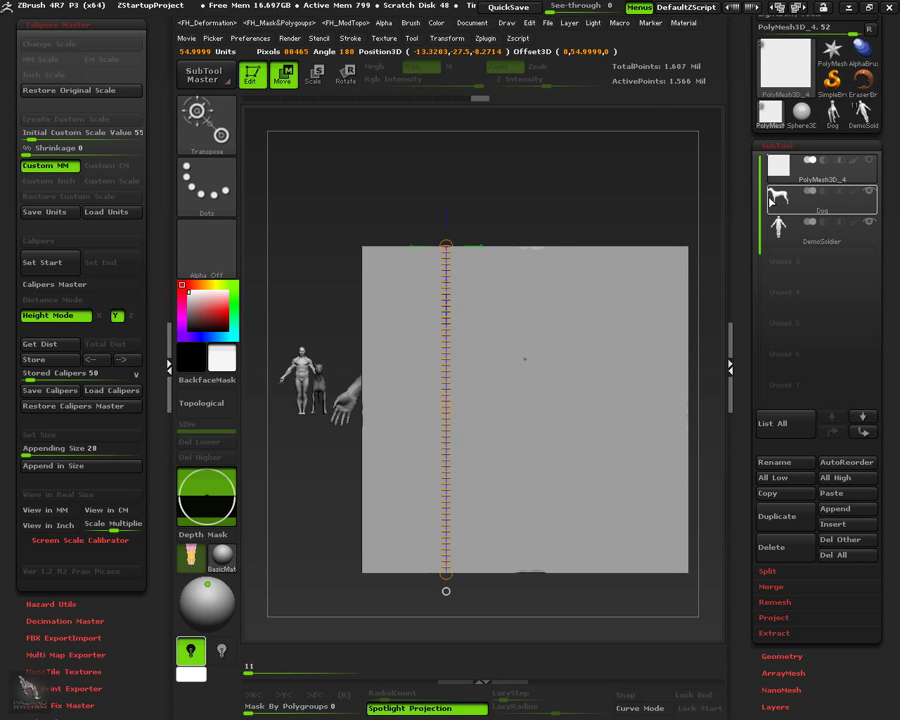
# Step: Select the soldier and snapshot the pair in real millimetres beside the smaller pair, ending the real-size view
pyautogui.click(800, 228)
pyautogui.click(45, 510)
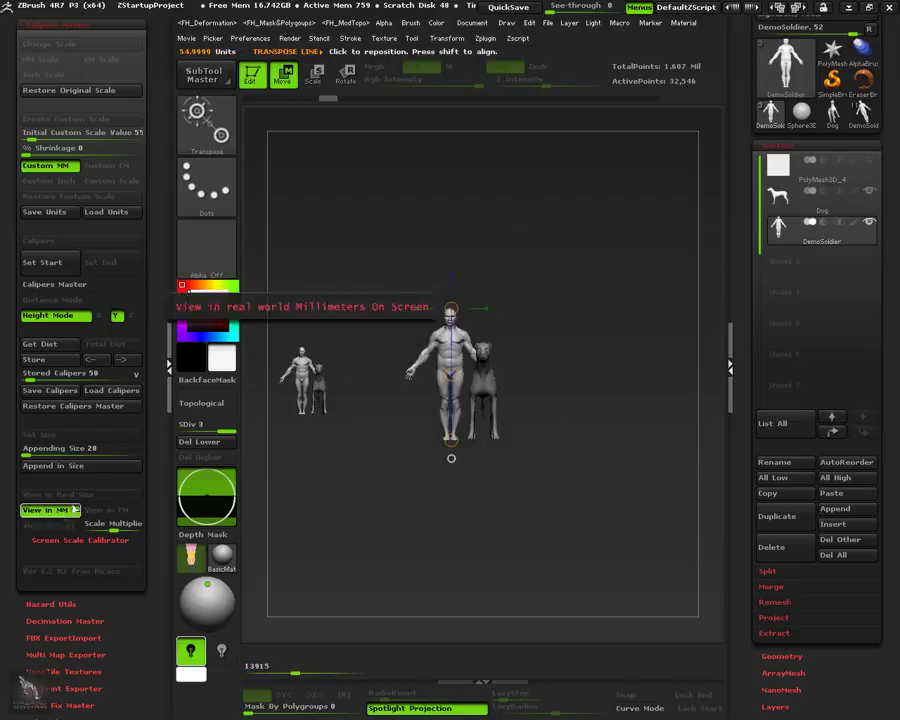
pyautogui.keyDown('alt'); pyautogui.moveTo(367, 442); pyautogui.dragTo(276, 415); pyautogui.keyUp('alt')
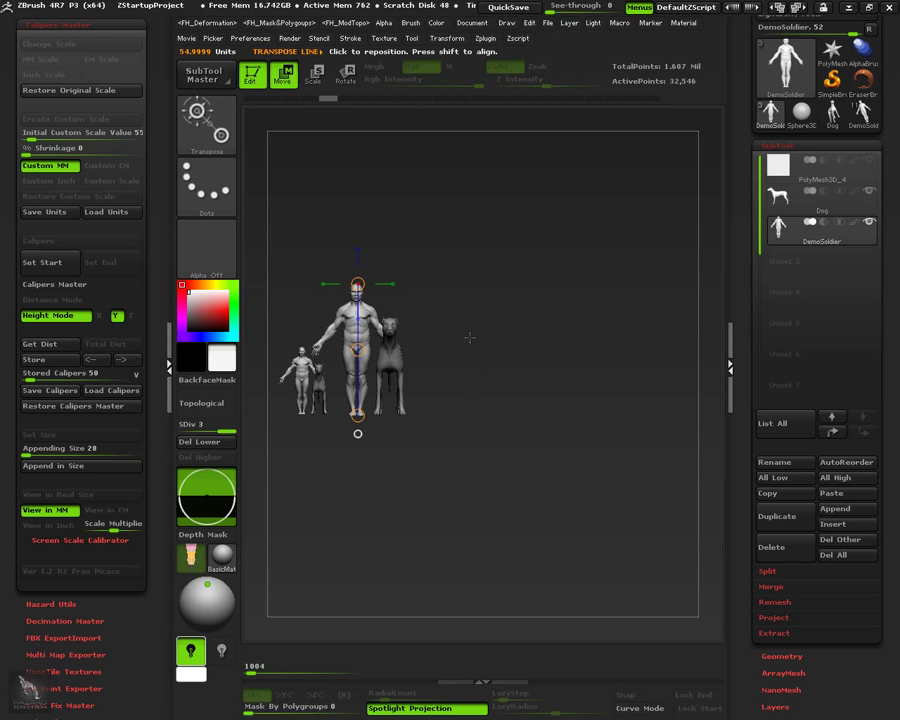
pyautogui.hotkey('shift', 's')
pyautogui.keyDown('alt'); pyautogui.moveTo(468, 338); pyautogui.dragTo(570, 360); pyautogui.keyUp('alt')
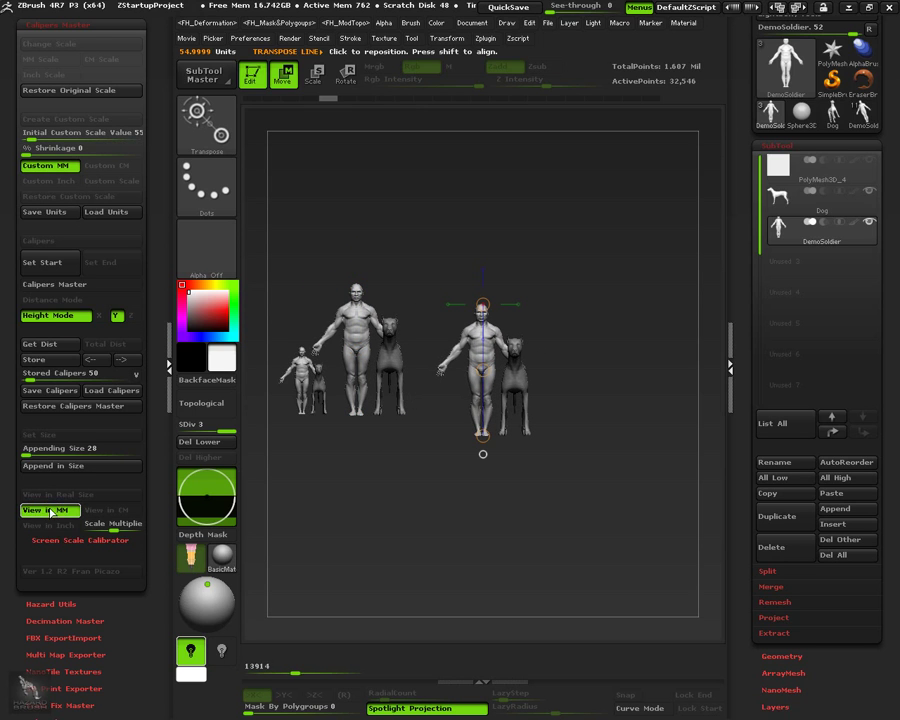
pyautogui.click(63, 514)
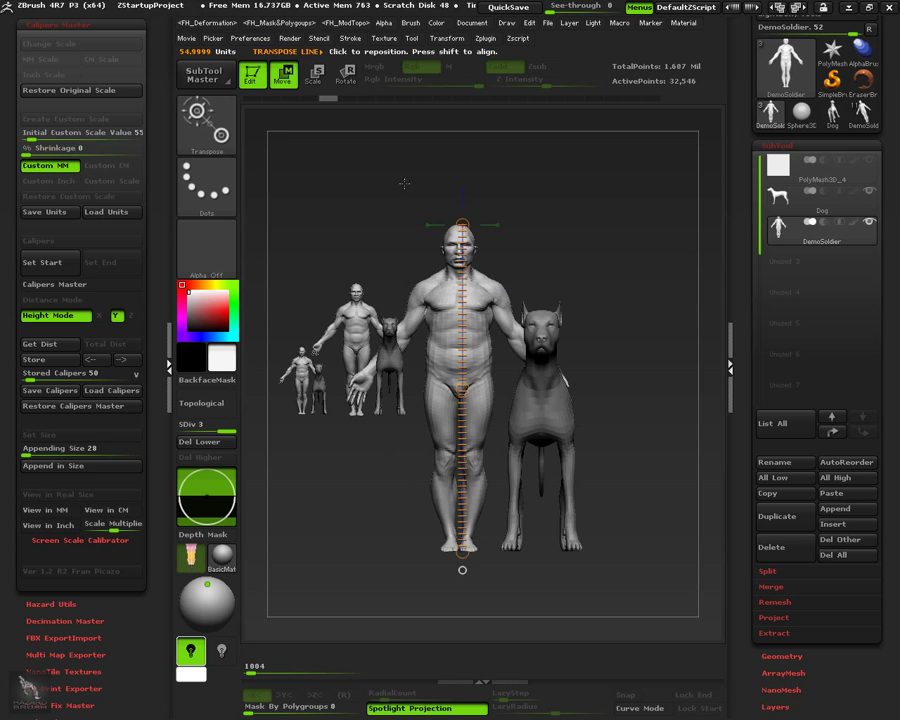
# Step: Restore the original scale and create a custom millimetre scale with an initial value of 75
pyautogui.click(110, 91)
pyautogui.click(53, 167)
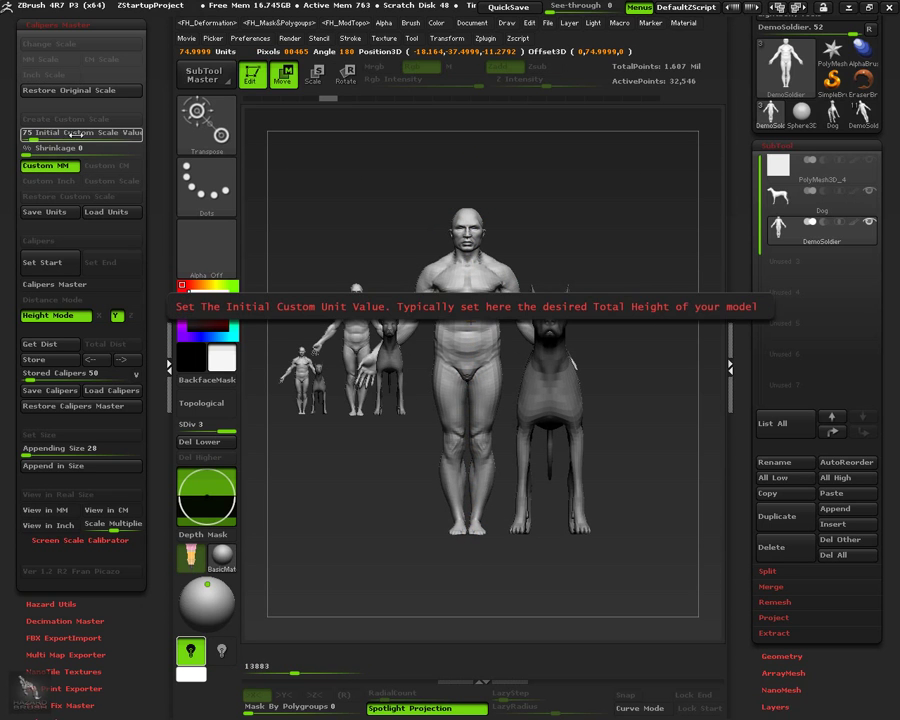
# Step: Snapshot the soldier and dog in real millimetres beside the two earlier pairs and return to normal size
pyautogui.click(45, 510)
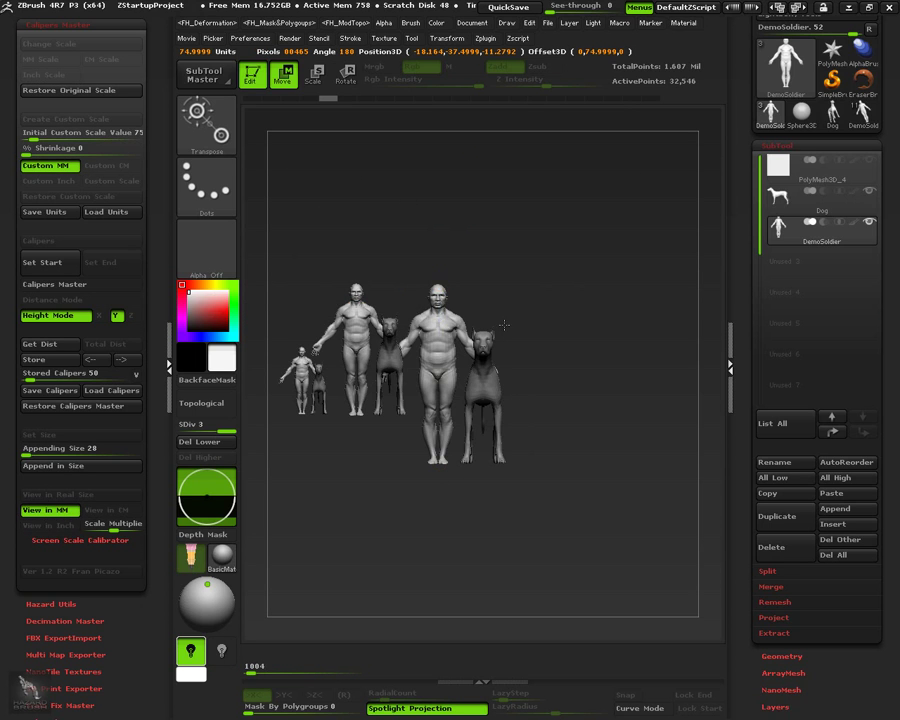
pyautogui.keyDown('alt'); pyautogui.moveTo(496, 272); pyautogui.dragTo(543, 319); pyautogui.keyUp('alt')
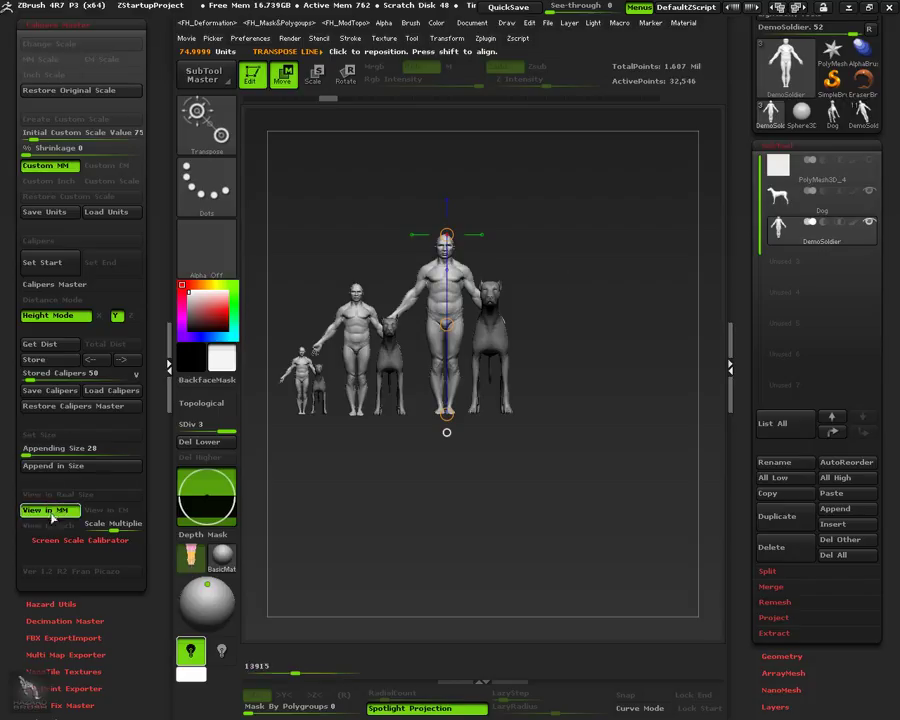
pyautogui.click(50, 512)
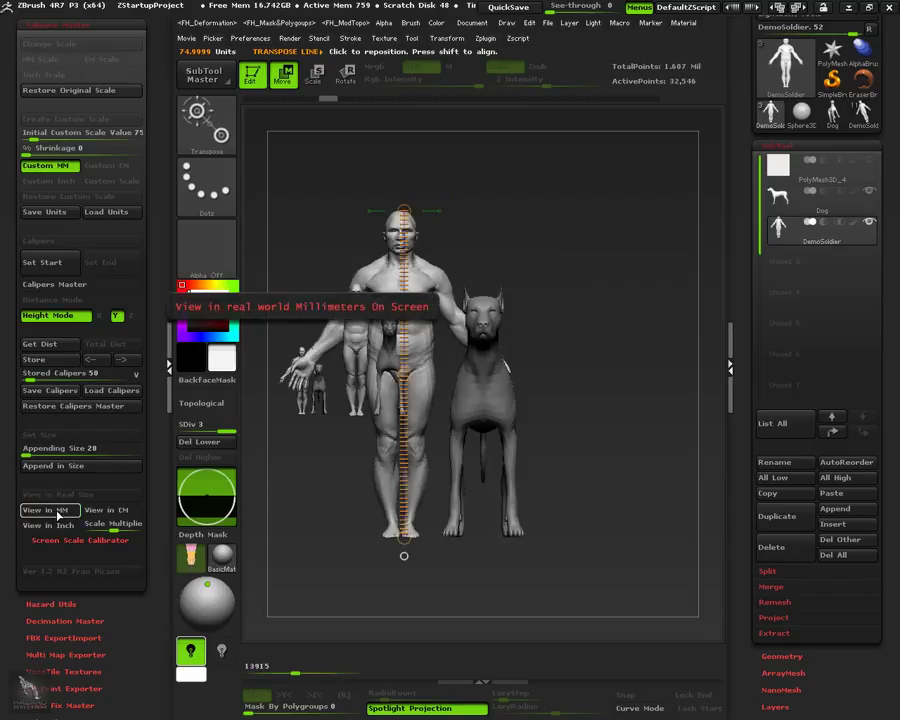
pyautogui.click(57, 513)
pyautogui.keyDown('alt'); pyautogui.moveTo(526, 289); pyautogui.dragTo(528, 240); pyautogui.keyUp('alt')
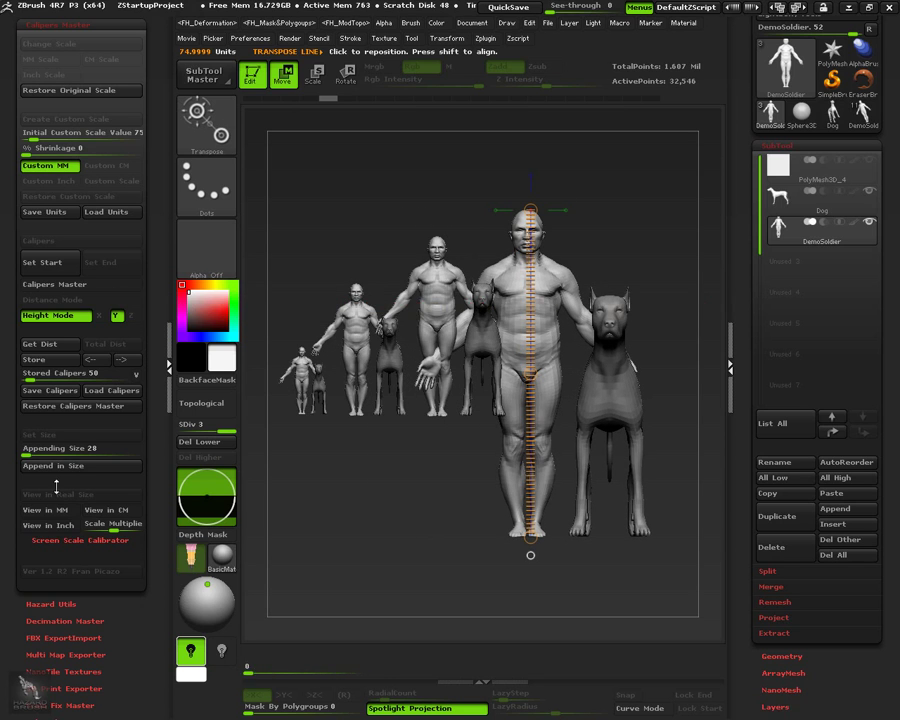
# Step: Append a DemoSoldier copy with the appending size set to 28 and select the new subtool
pyautogui.click(33, 455)
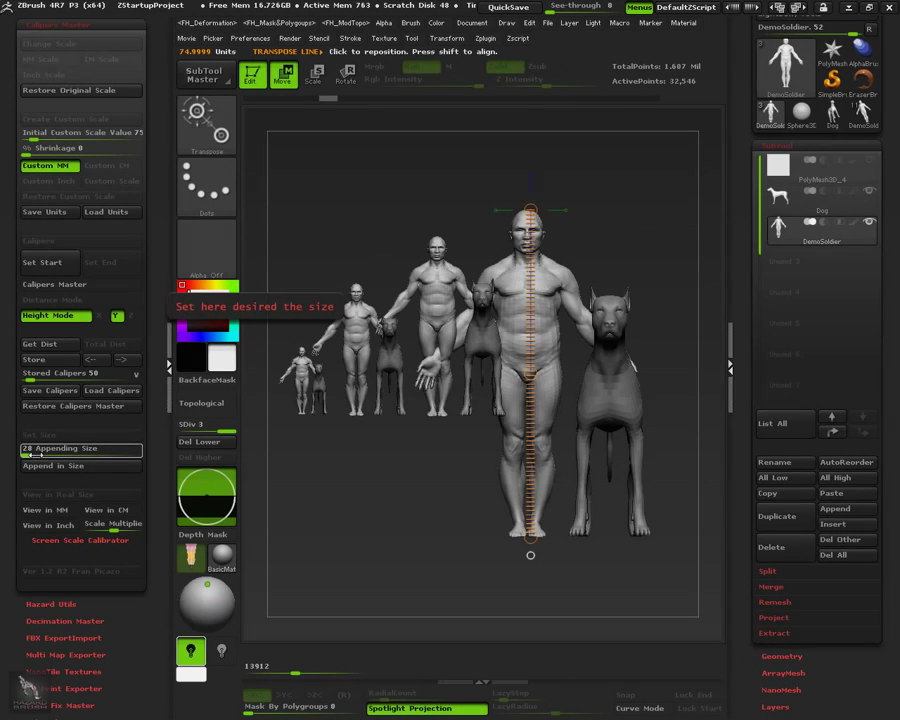
pyautogui.click(40, 457)
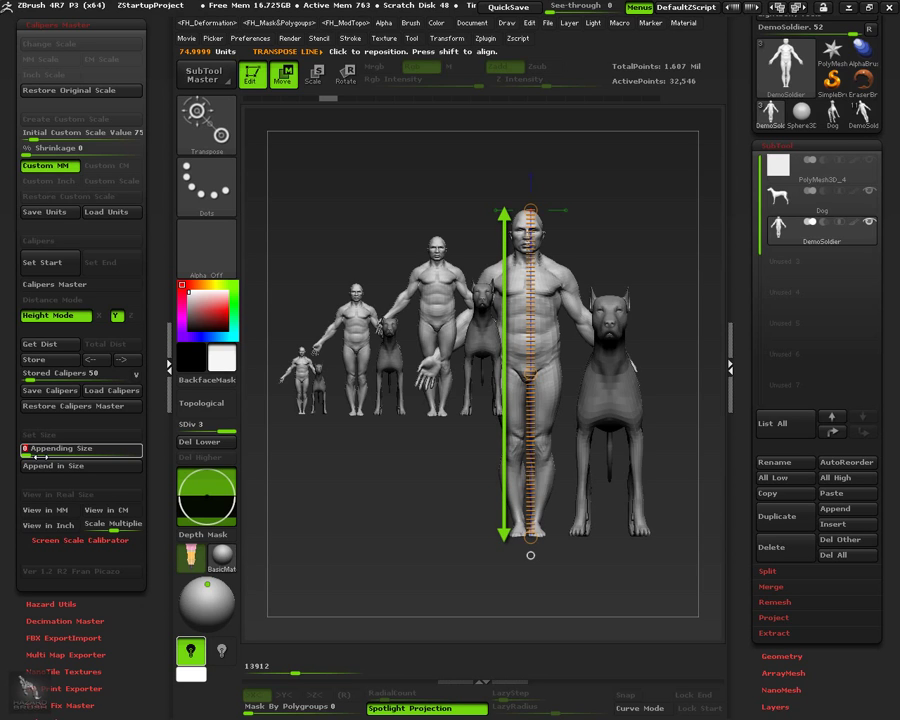
pyautogui.click(41, 360)
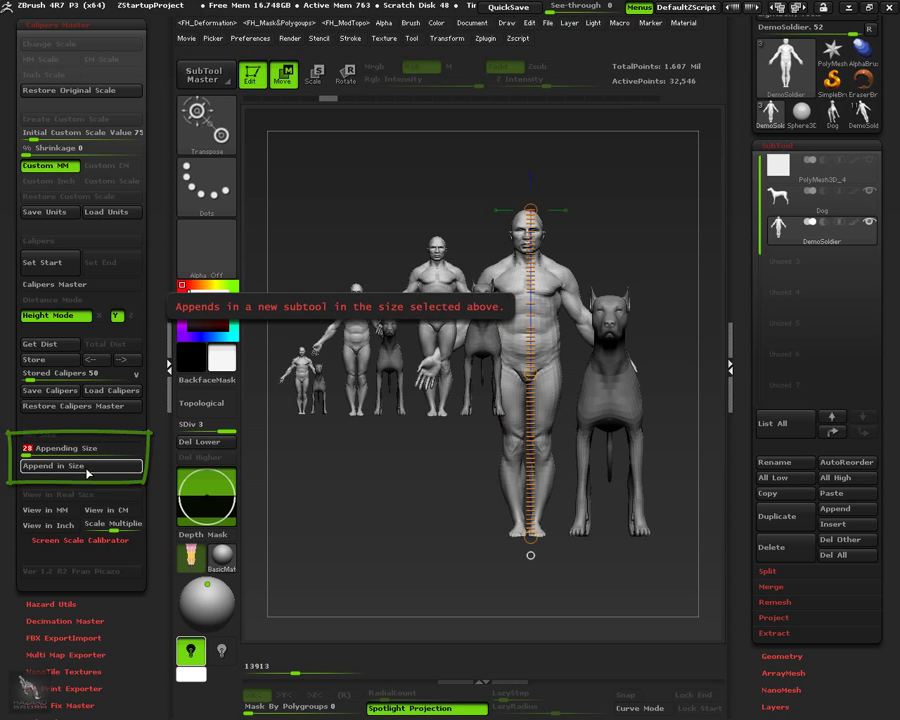
pyautogui.click(88, 467)
pyautogui.click(792, 262)
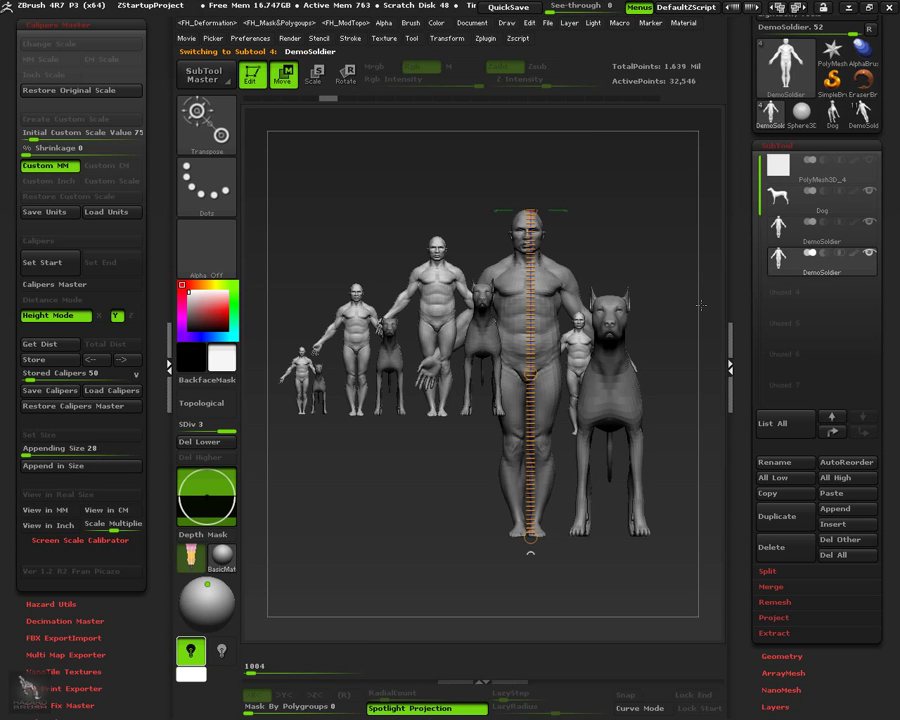
# Step: Hide the original soldier and view the appended one in real millimetres beside the smallest snapshot
pyautogui.moveTo(662, 293); pyautogui.dragTo(628, 264)
pyautogui.click(870, 226)
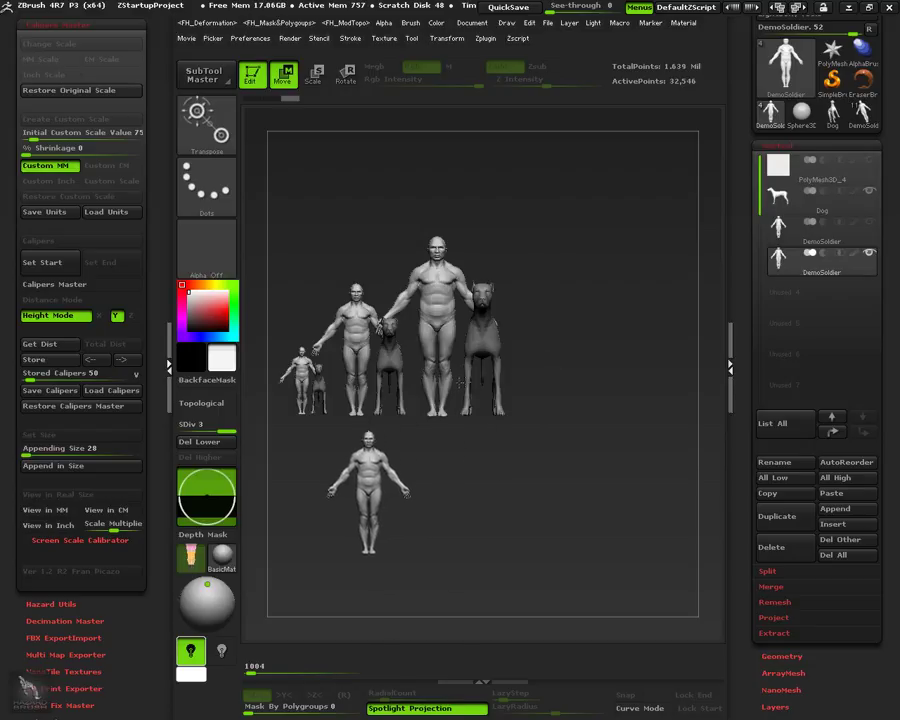
pyautogui.click(45, 510)
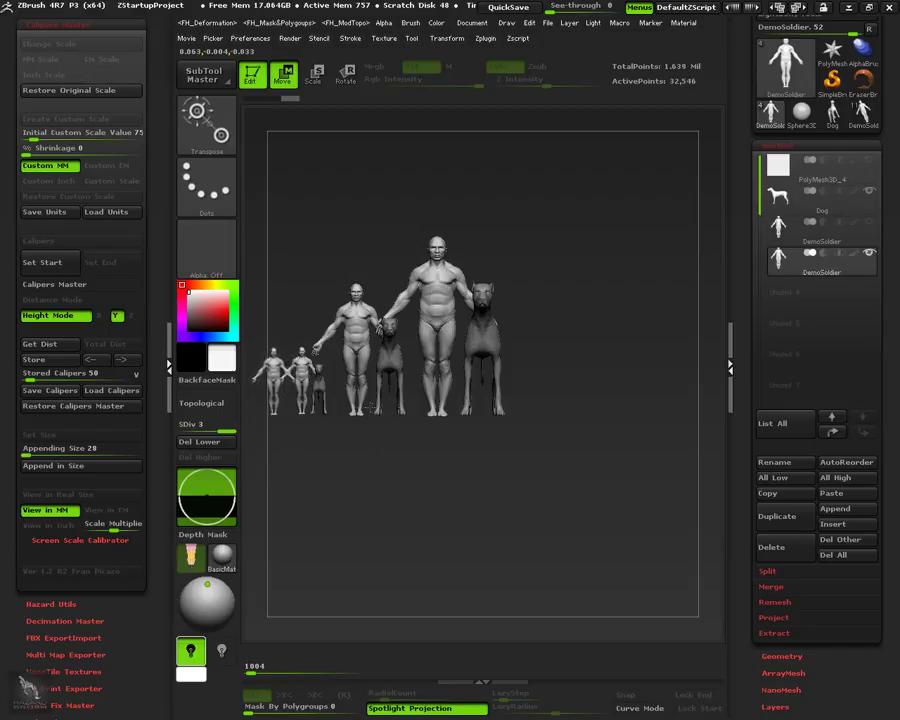
# Step: Snapshot the size 28, size 55 and original soldiers in real millimetres, lined up in a row below the earlier pairs
pyautogui.keyDown('alt'); pyautogui.moveTo(371, 408); pyautogui.dragTo(402, 480); pyautogui.keyUp('alt')
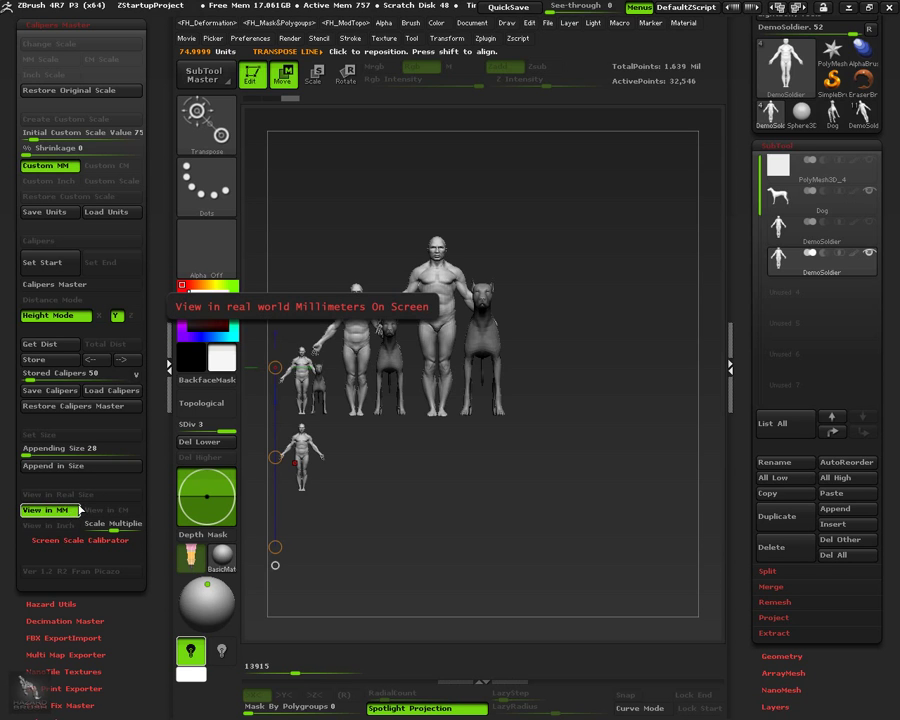
pyautogui.click(60, 510)
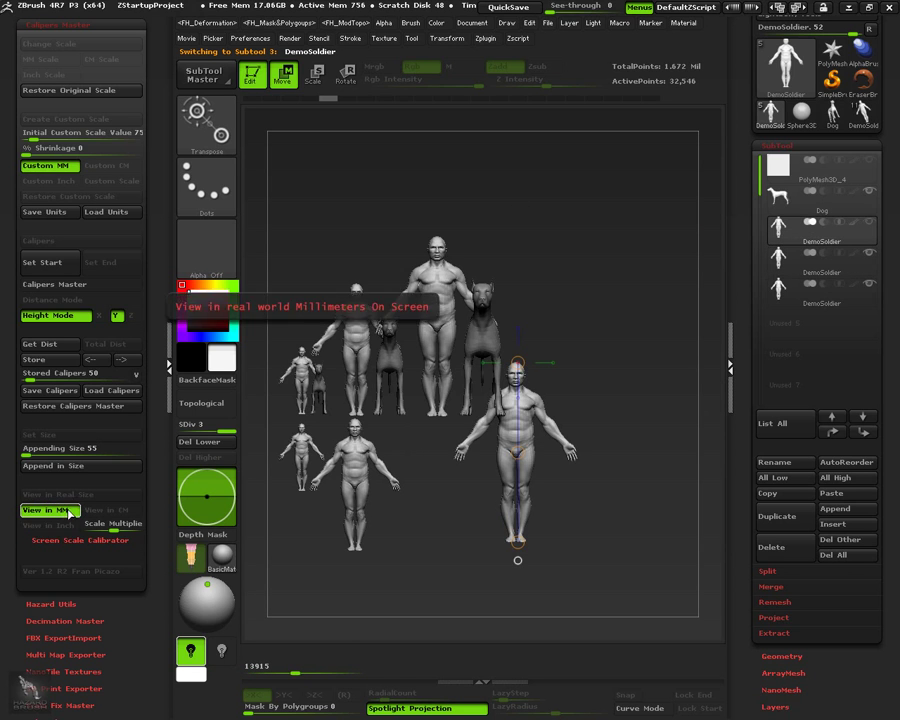
pyautogui.click(66, 511)
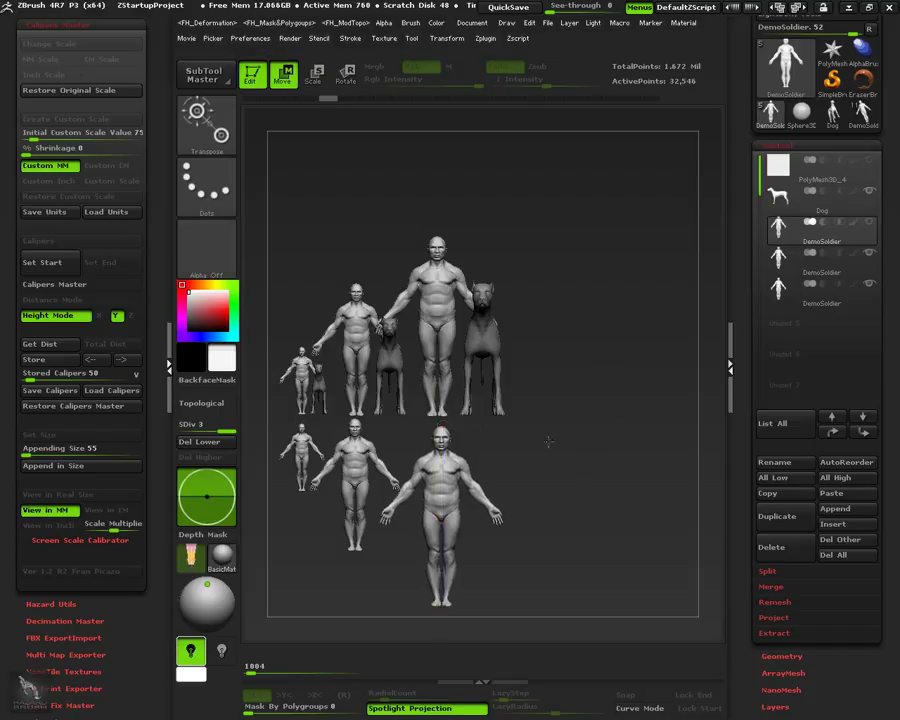
# Step: Move the size 55 and size 28 soldiers sideways so they stand in a descending row beside the original soldier and dog
pyautogui.click(791, 270)
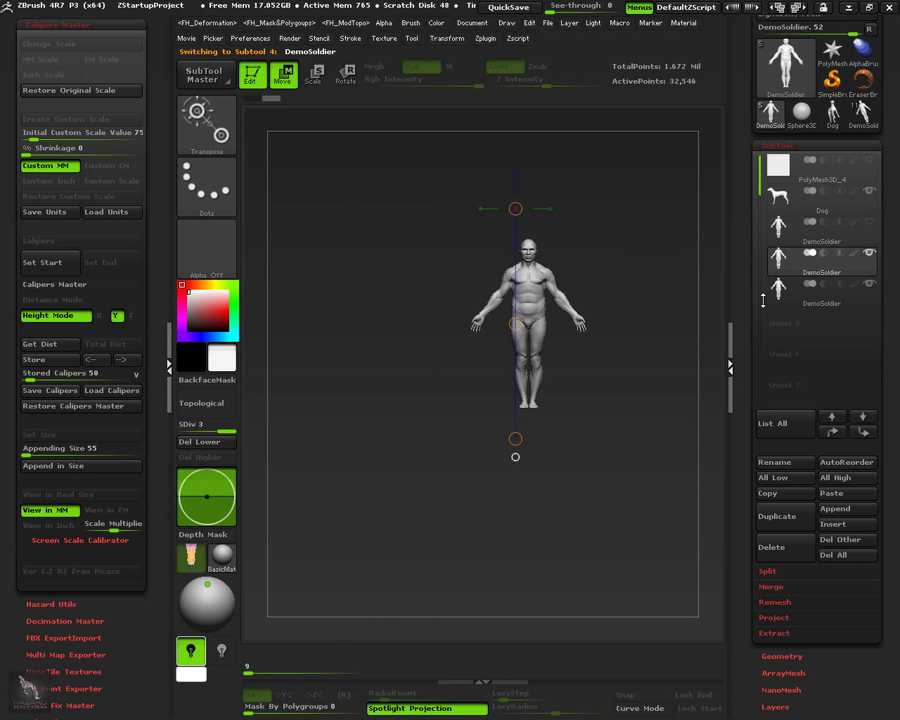
pyautogui.keyDown('shift'); pyautogui.moveTo(525, 299); pyautogui.dragTo(378, 299); pyautogui.keyUp('shift')
pyautogui.click(791, 290)
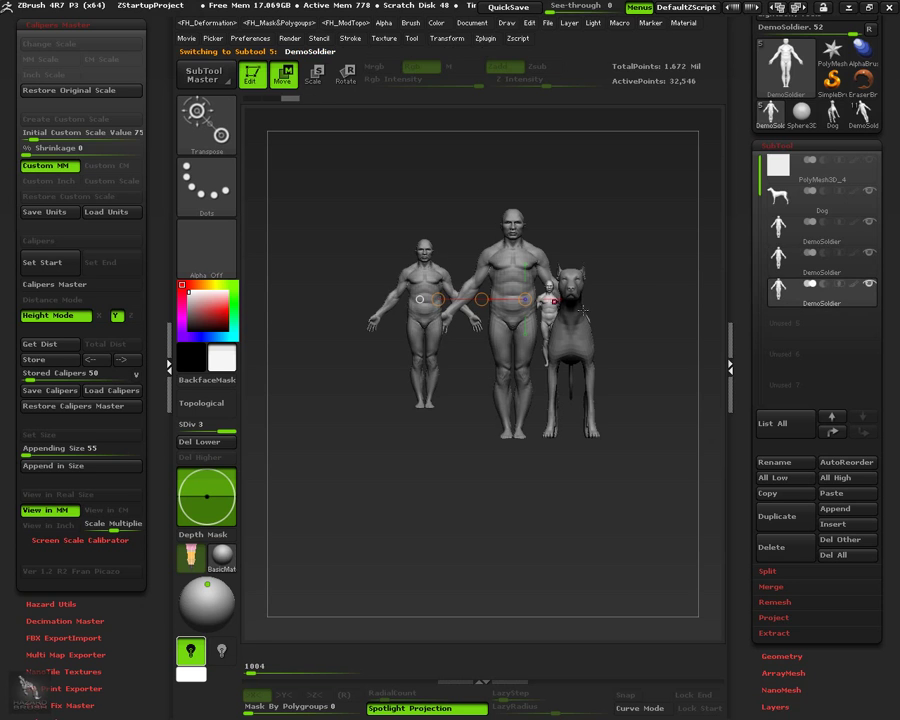
pyautogui.keyDown('shift'); pyautogui.moveTo(482, 299); pyautogui.dragTo(270, 309); pyautogui.keyUp('shift')
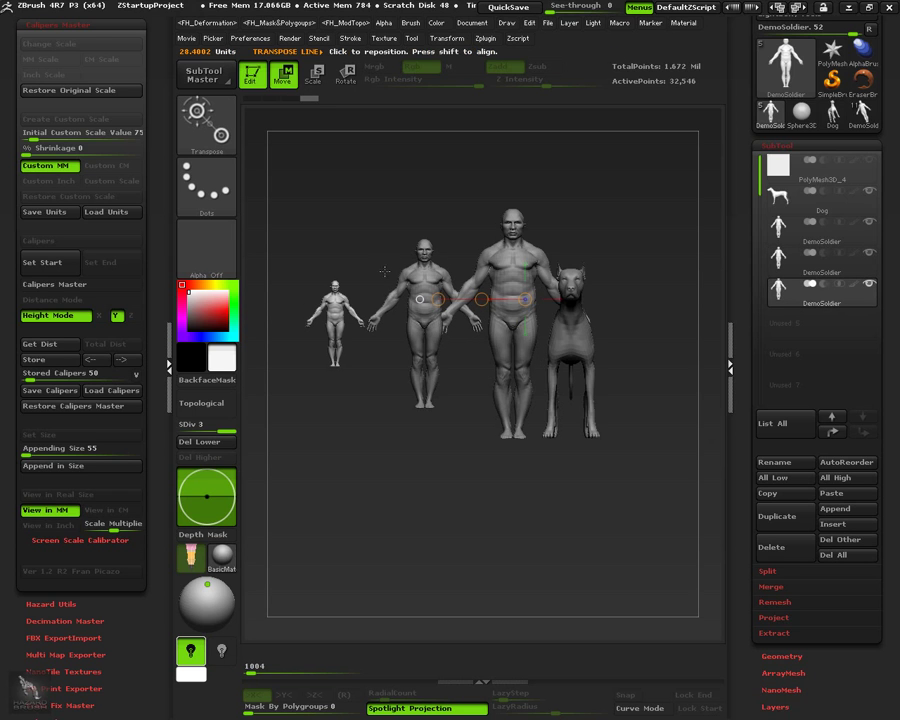